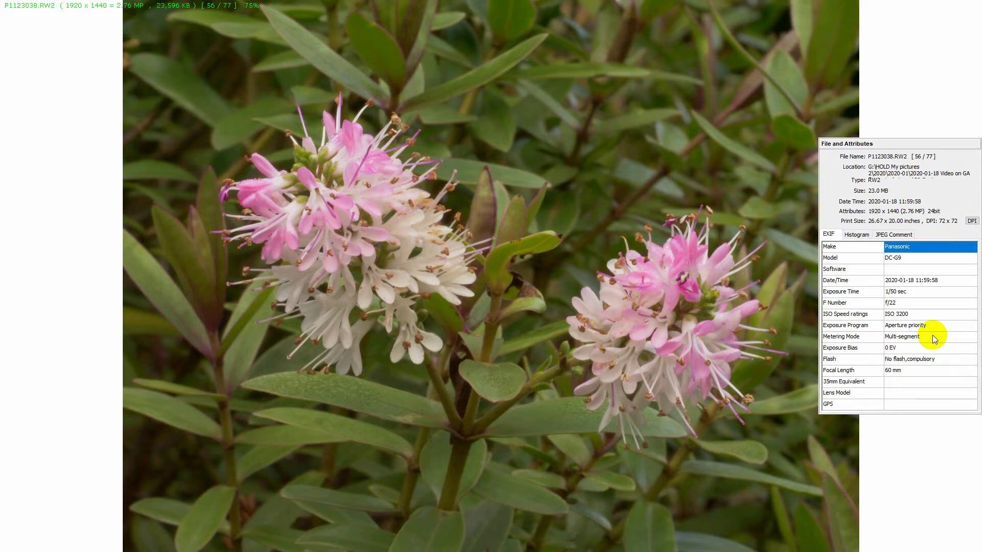
Step: Browse the full-screen pink and white flower aperture brackets from P1123036.RW2 through to the last image, P1123062.RW2
key("Left")
key("Left")
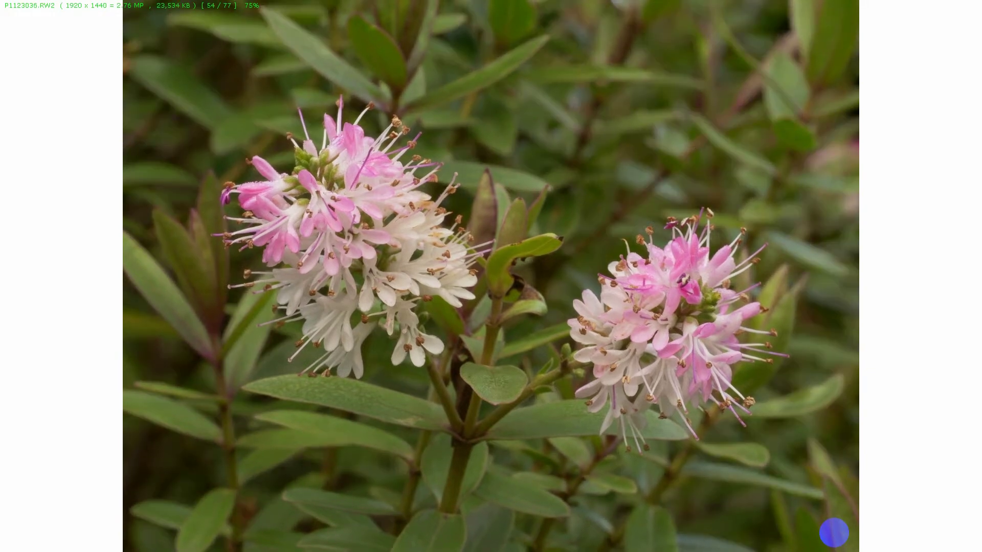
key("Right")
key("Right")
key("Right")
key("Right")
key("Right")
key("Right")
key("Right")
key("Right")
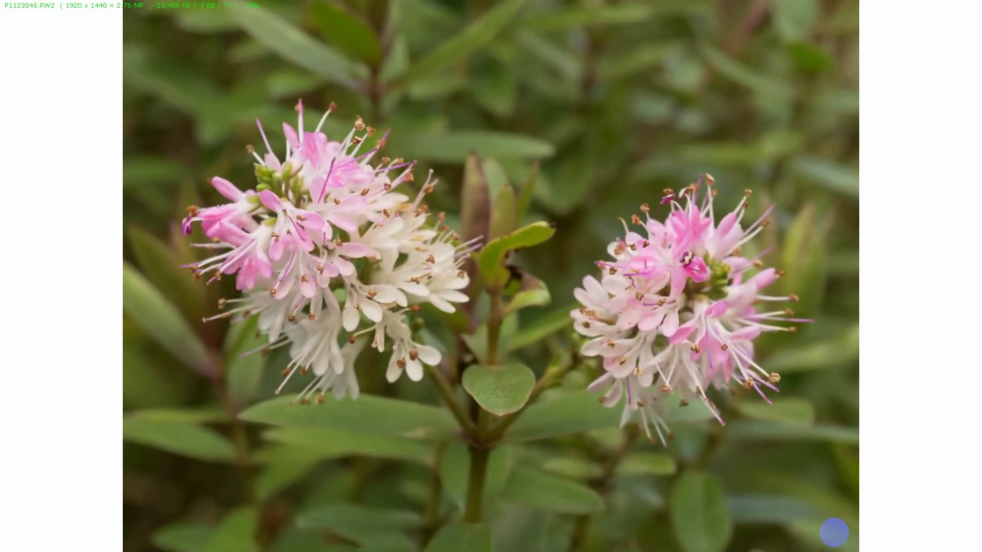
key("Right")
key("Right")
key("Right")
key("Right")
key("Right")
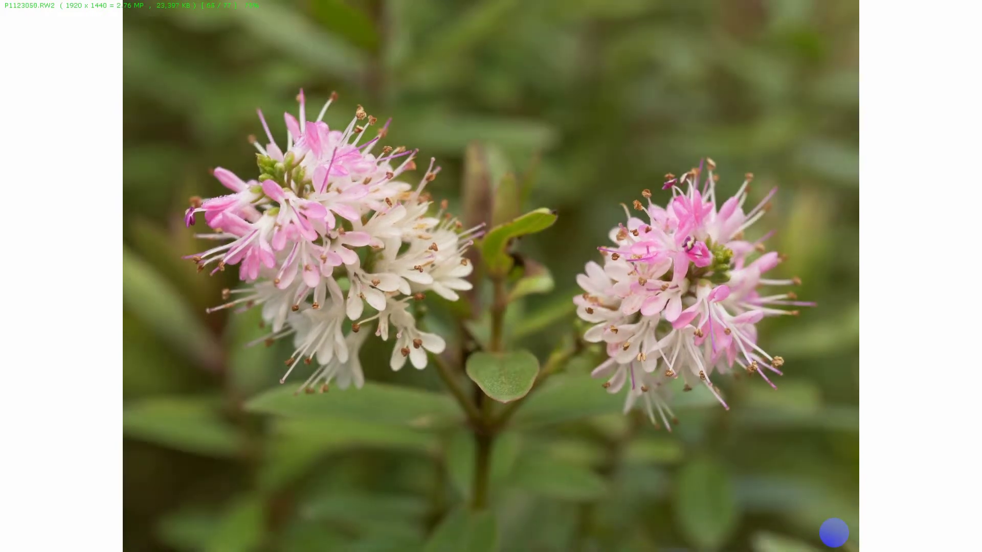
key("Right")
key("Right")
key("Right")
key("Right")
key("Right")
key("Right")
key("Right")
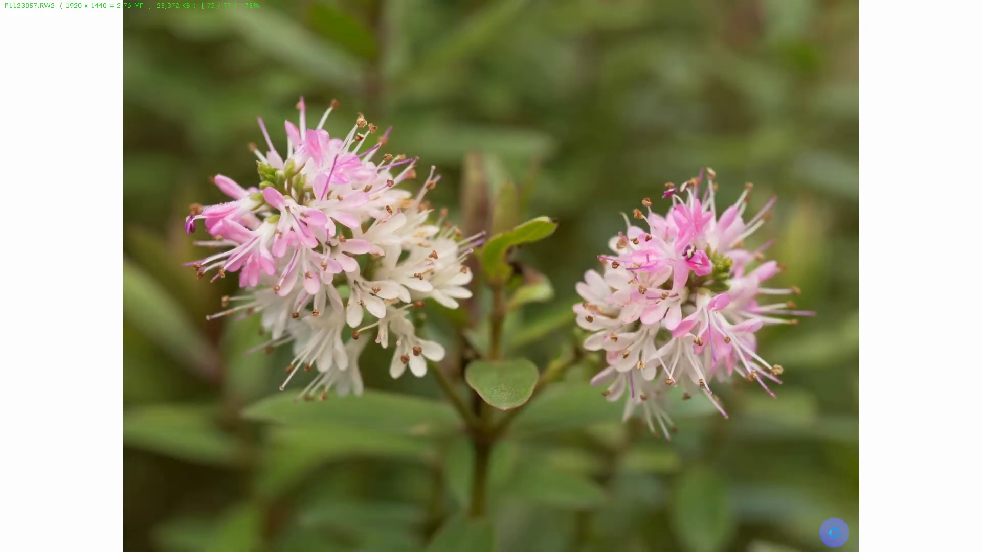
key("Right")
key("Right")
key("Right")
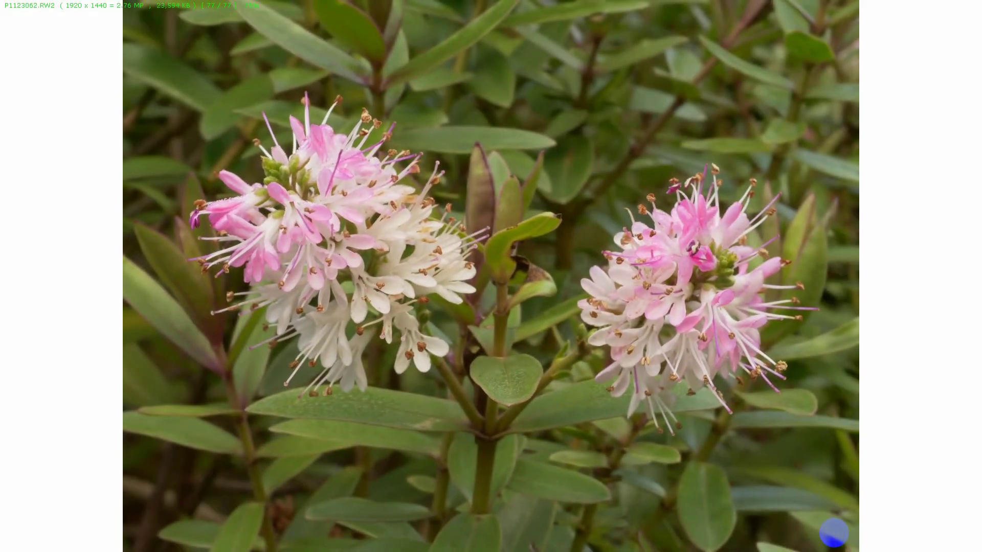
Step: Compare P1123059.RW2, P1123060.RW2 and P1123061.RW2 and check the aperture, ISO and other EXIF data of each
key("Left")
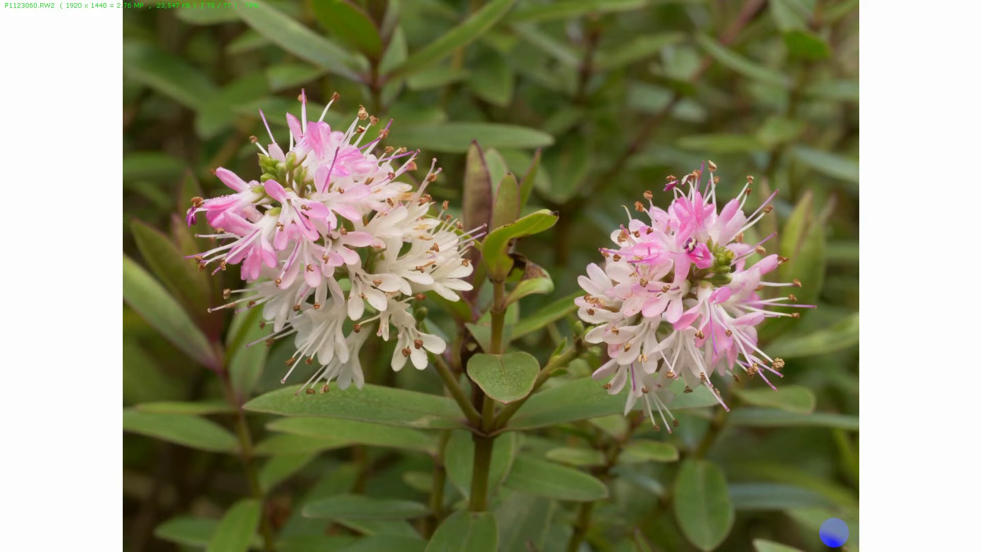
mouse_move(974, 366)
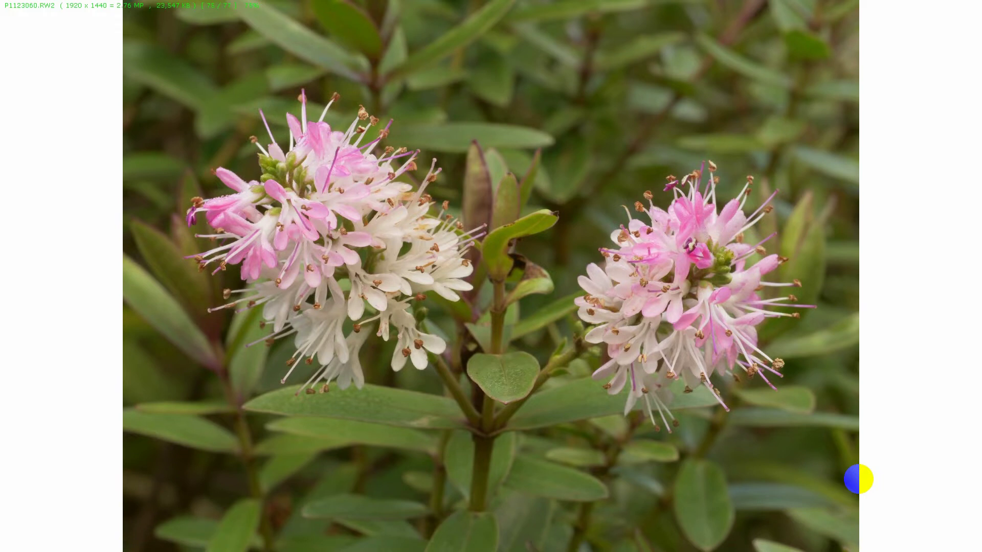
scroll(859, 479, "up", 1)
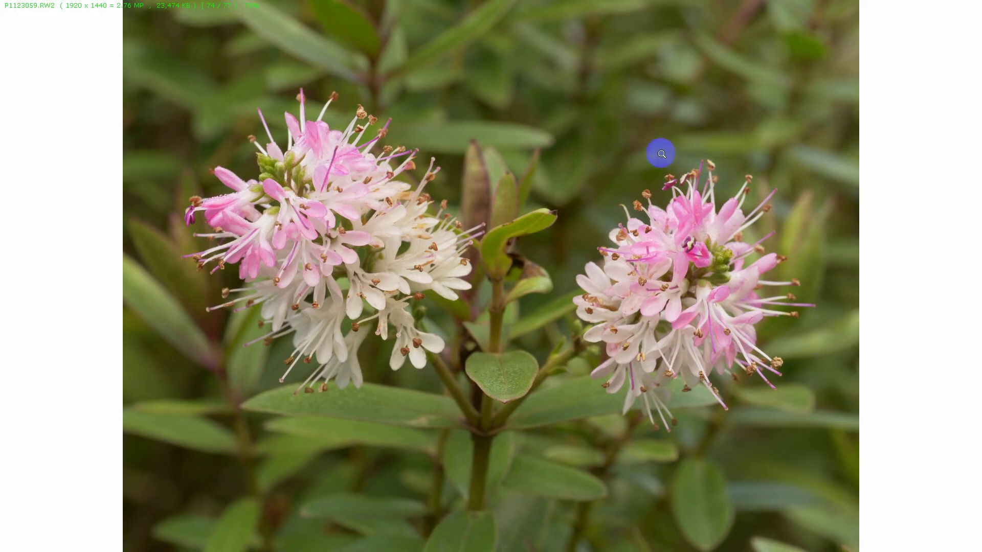
mouse_move(974, 317)
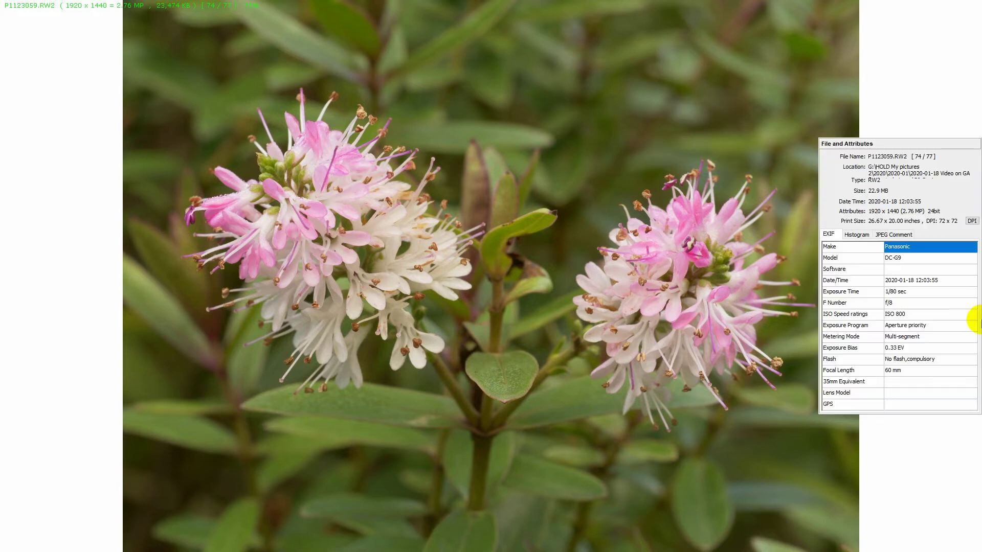
mouse_move(899, 545)
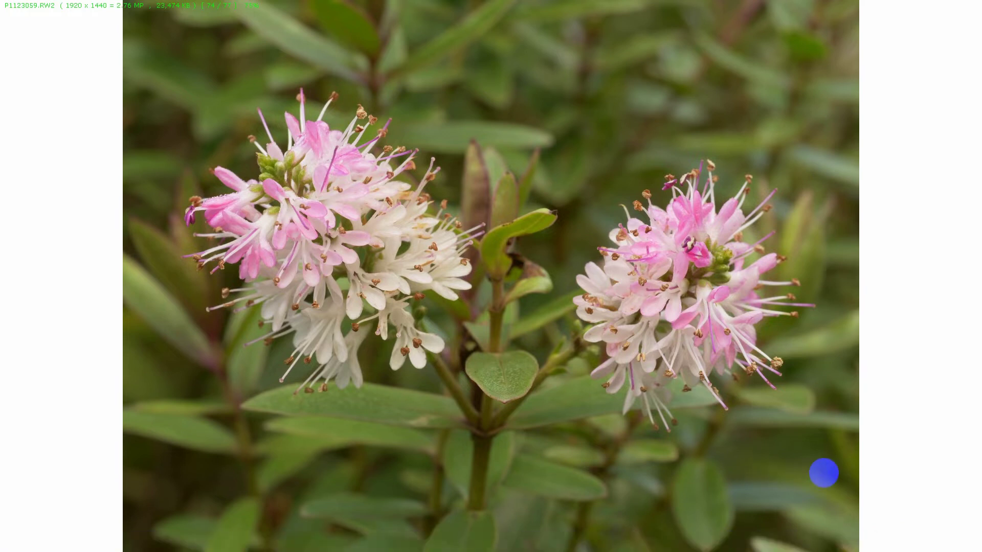
mouse_move(968, 348)
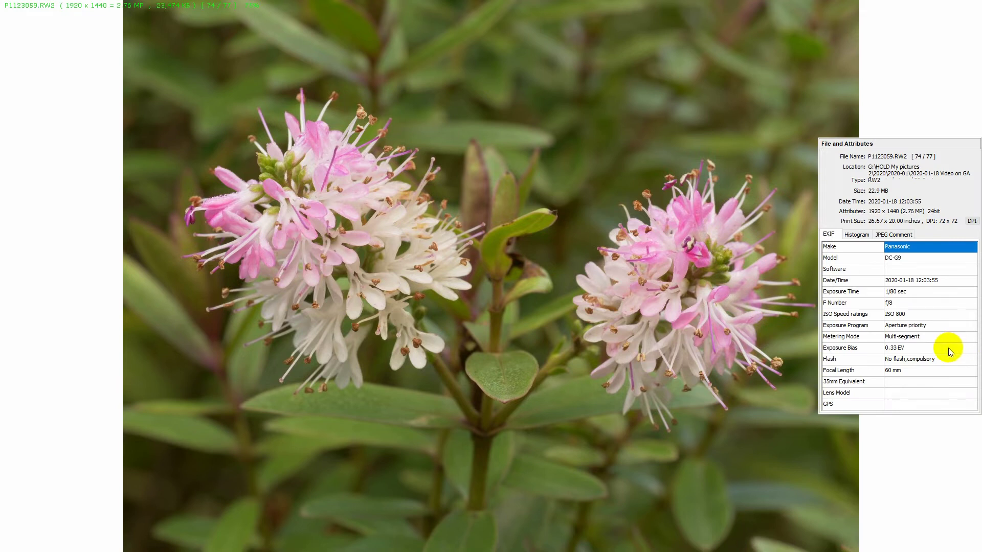
scroll(946, 351, "down", 2)
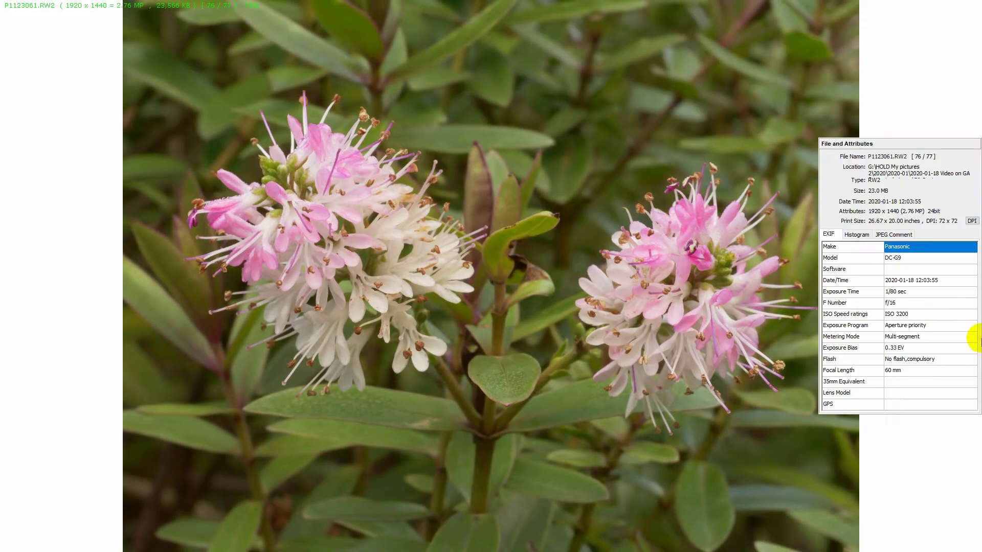
scroll(951, 338, "up", 1)
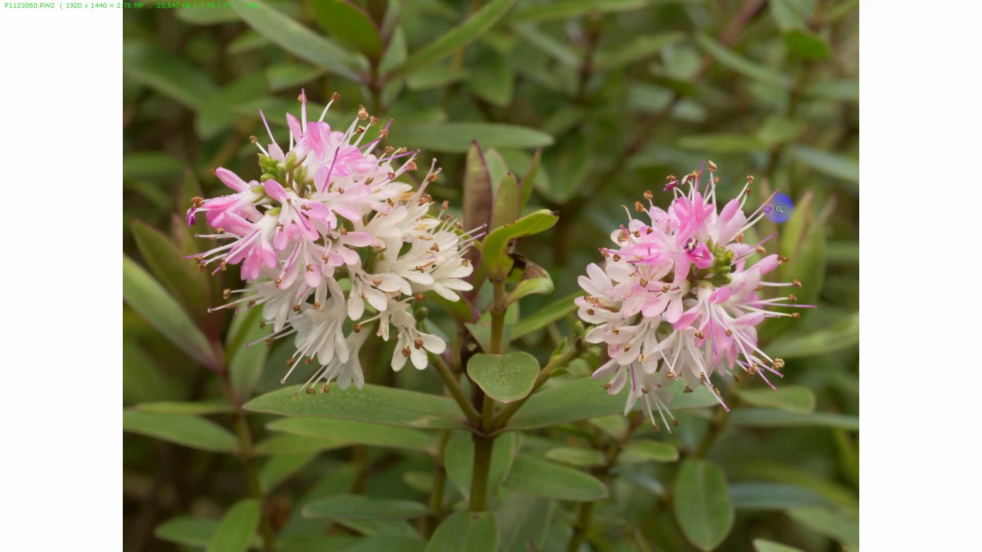
mouse_move(971, 197)
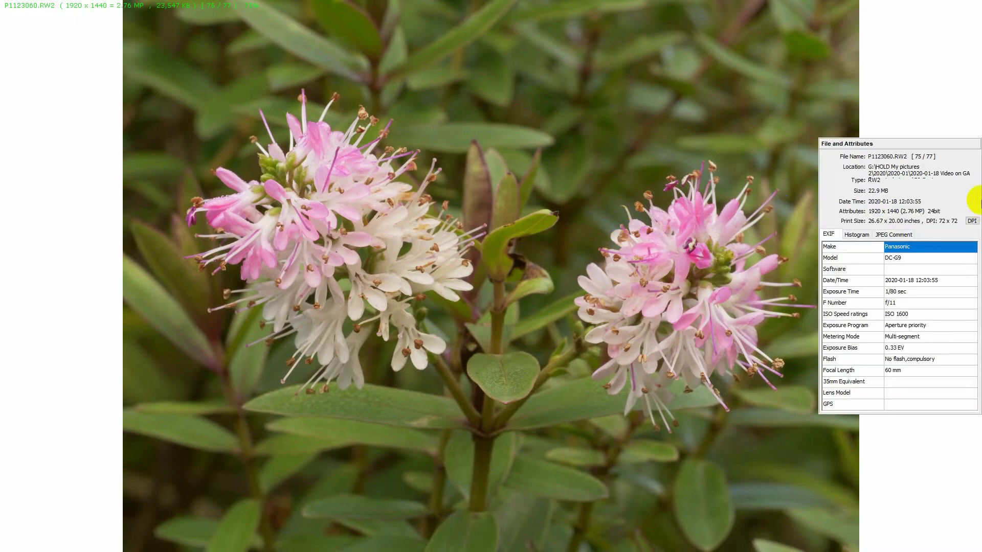
Step: Compare P1123060.RW2 with P1123061.RW2 once more and examine the flower detail and file attributes of P1123060.RW2
key("Right")
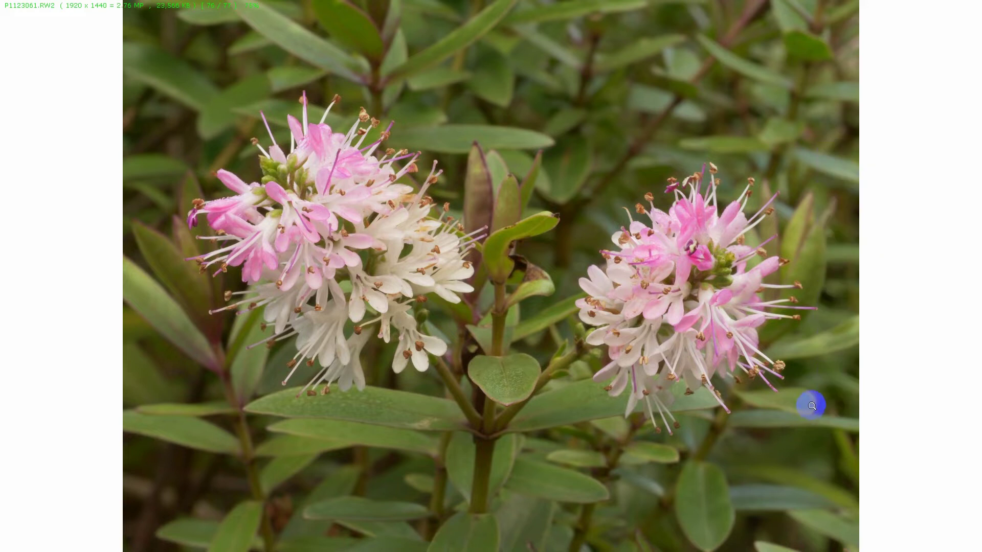
key("Left")
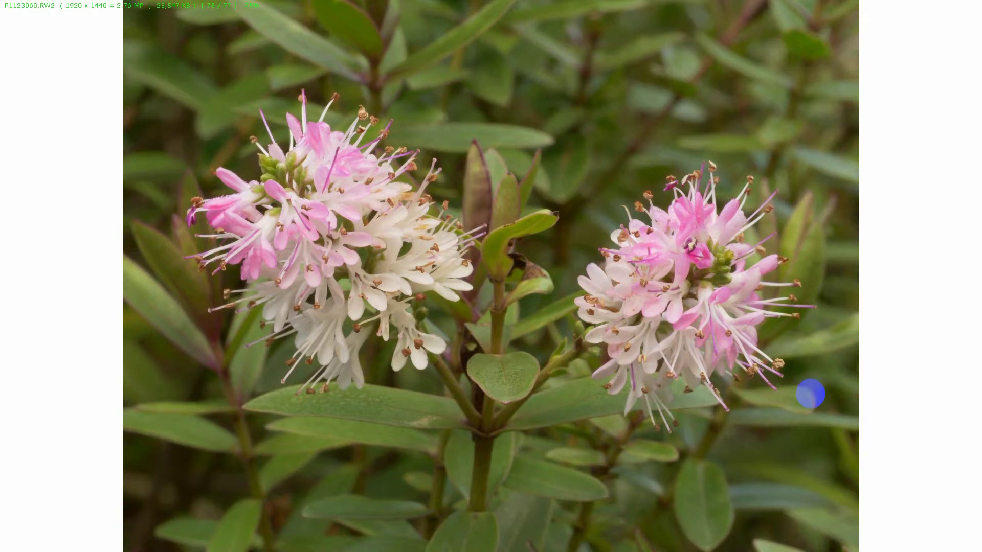
mouse_move(976, 246)
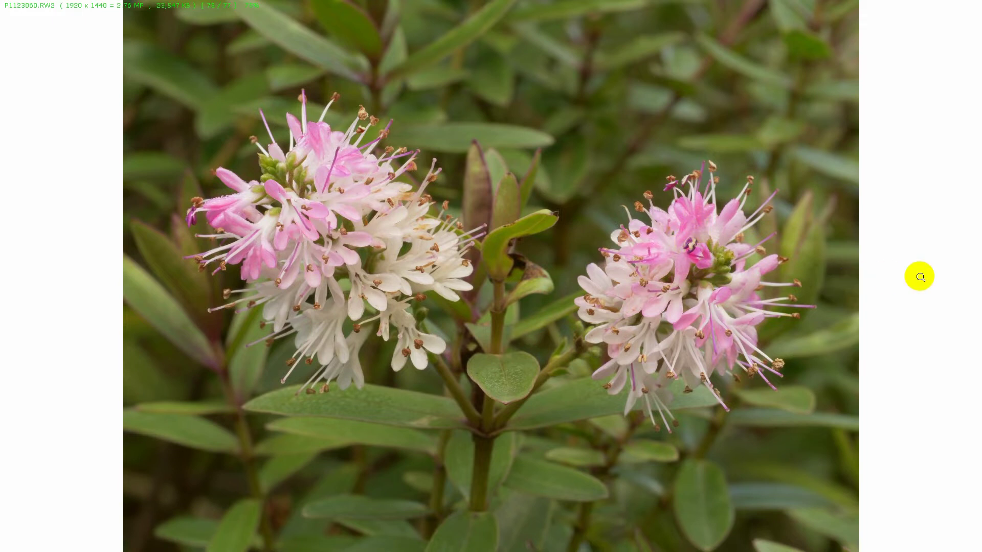
scroll(919, 276, "down", 1)
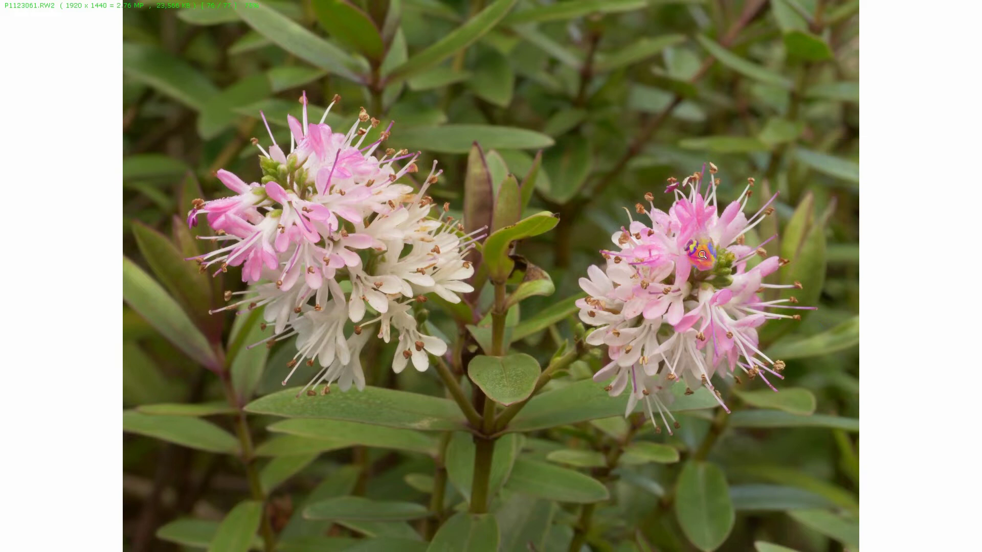
scroll(701, 254, "up", 1)
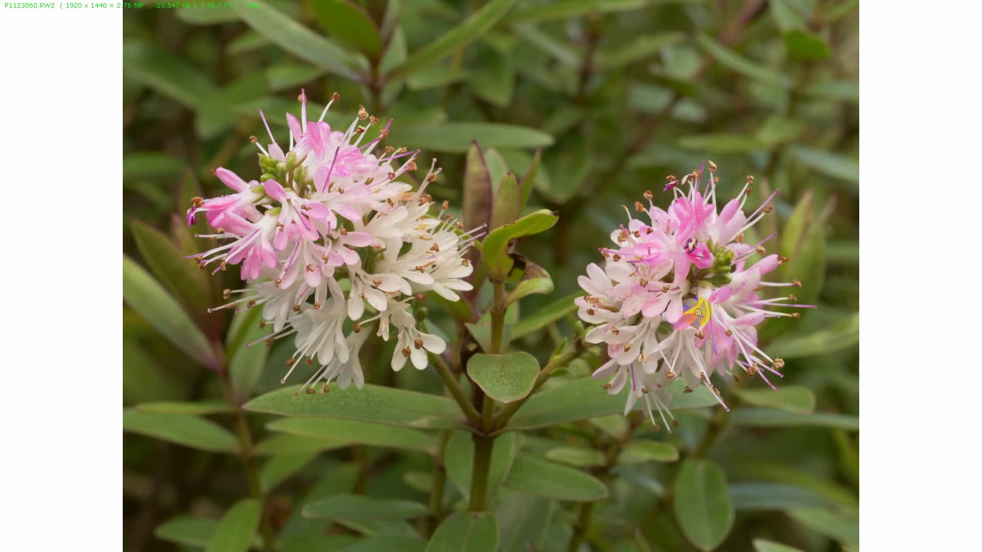
left_click(756, 357)
mouse_move(756, 358)
left_mouse_down()
mouse_move(751, 201)
mouse_move(681, 184)
mouse_move(637, 212)
mouse_move(397, 162)
mouse_move(290, 103)
mouse_move(418, 247)
left_mouse_up()
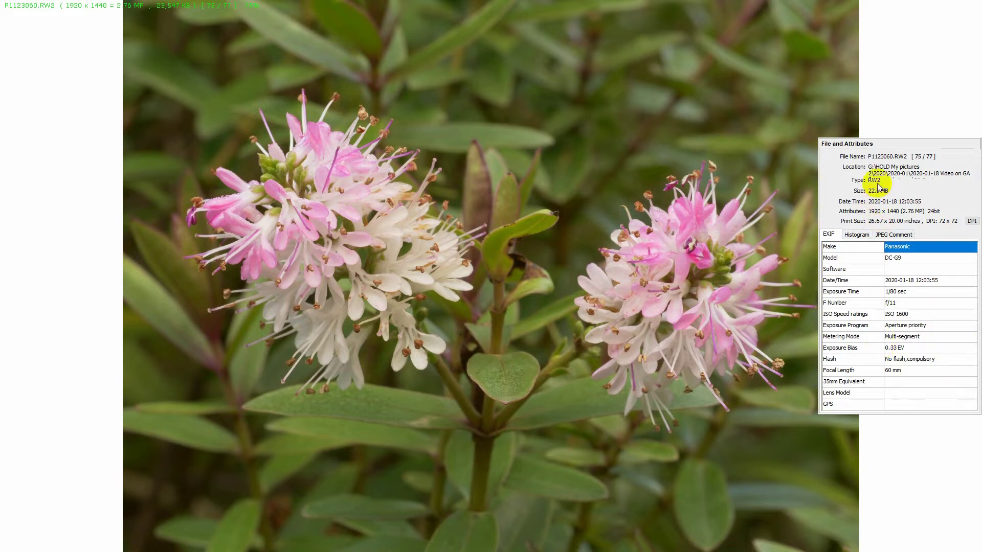
left_click(824, 250)
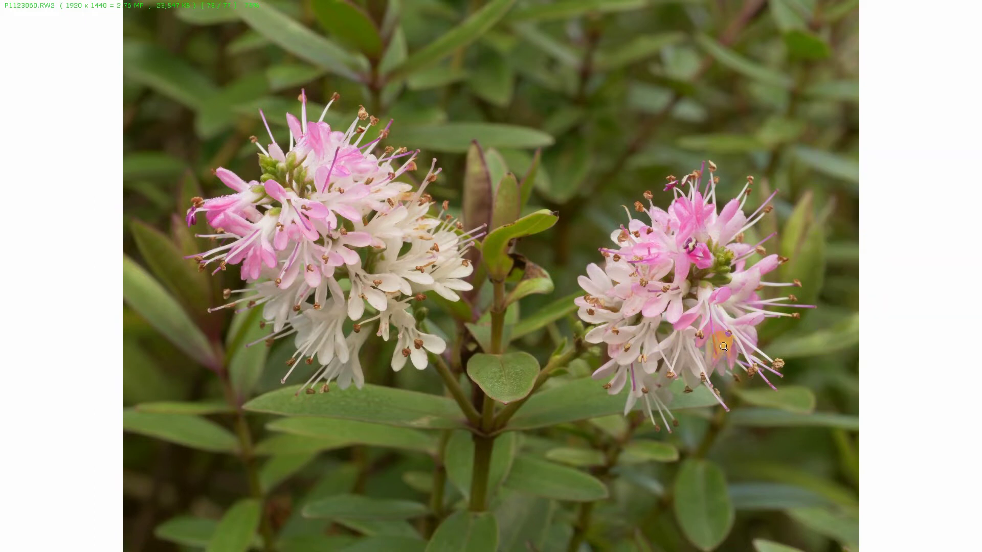
Step: Leave the full-screen view and switch to DxO PhotoLab with the Aperture brackets folder selected
key("Escape")
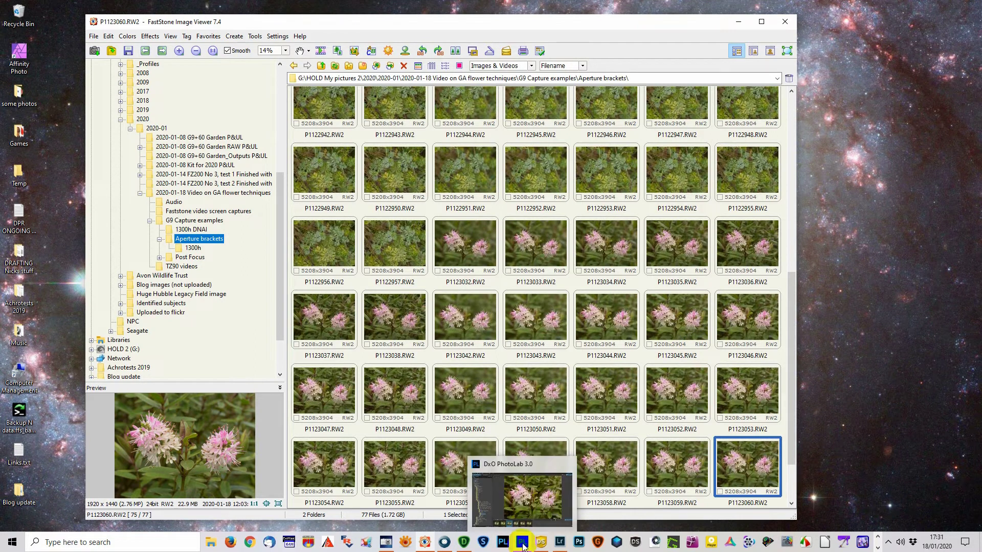
left_click(523, 547)
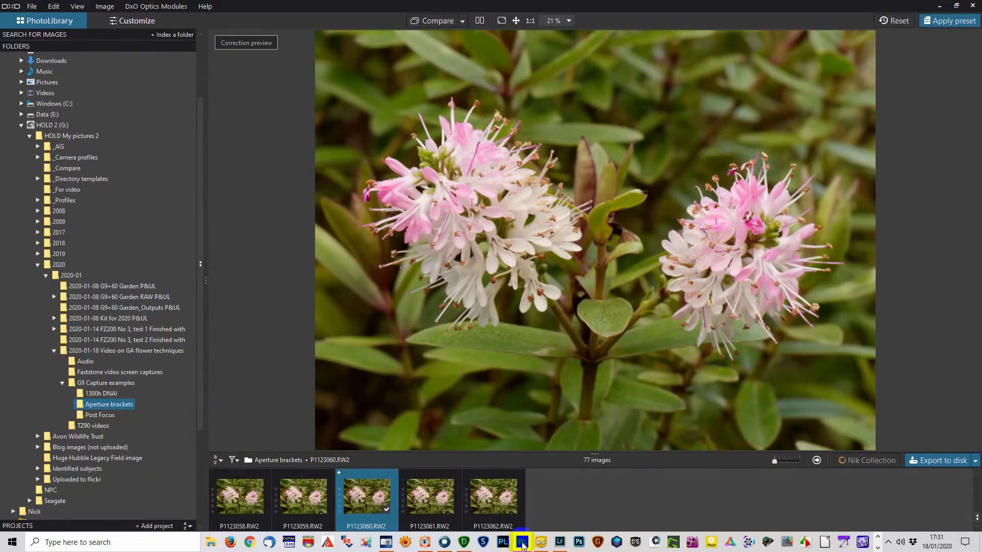
left_click(110, 408)
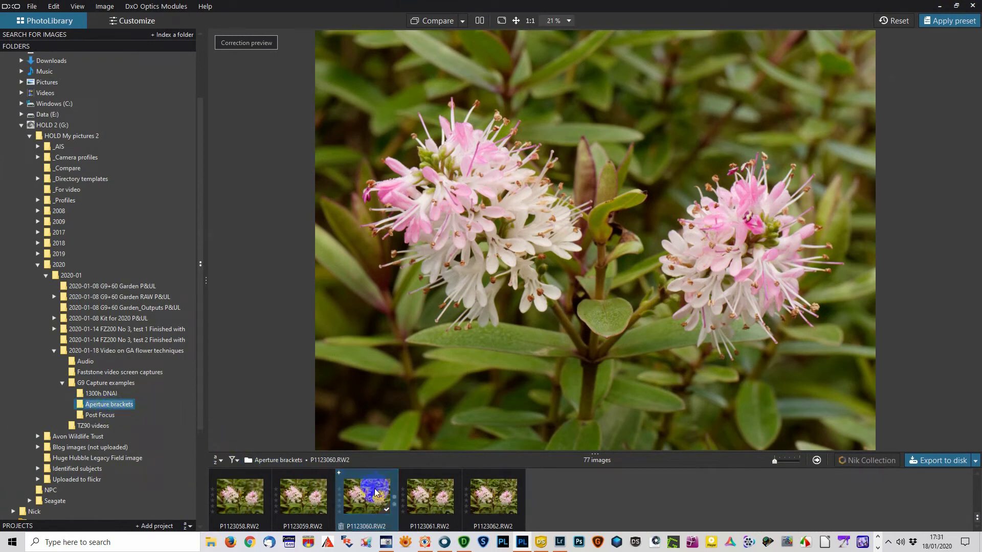
Step: Apply the G9 ISO 1600 Flowers preset from the __G9 Flowers group to P1123060.RW2
mouse_move(371, 499)
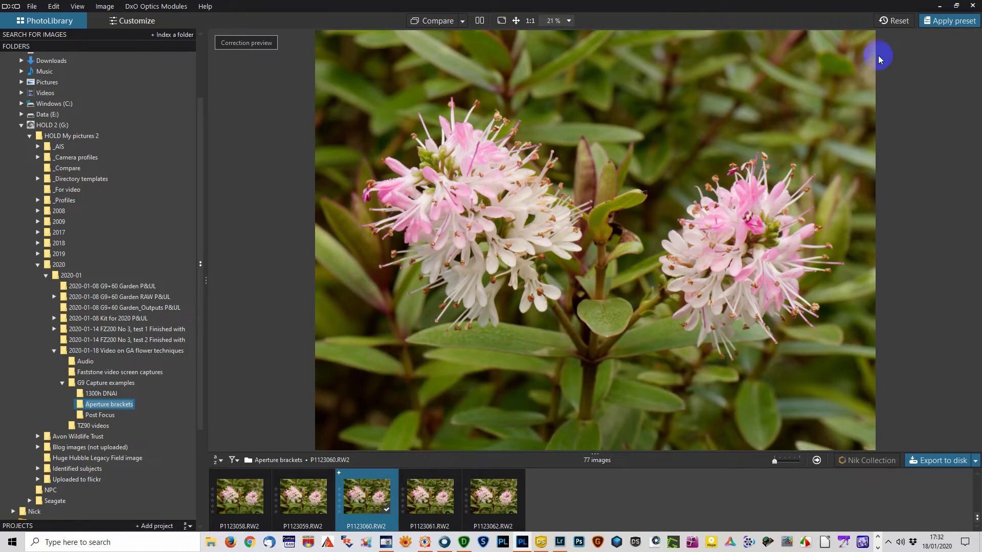
left_click(947, 22)
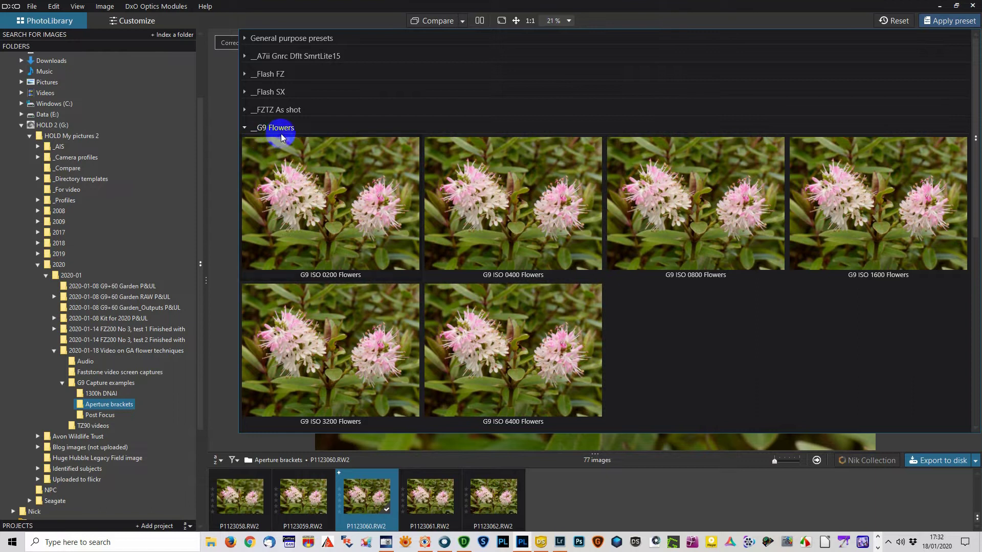
left_click(880, 223)
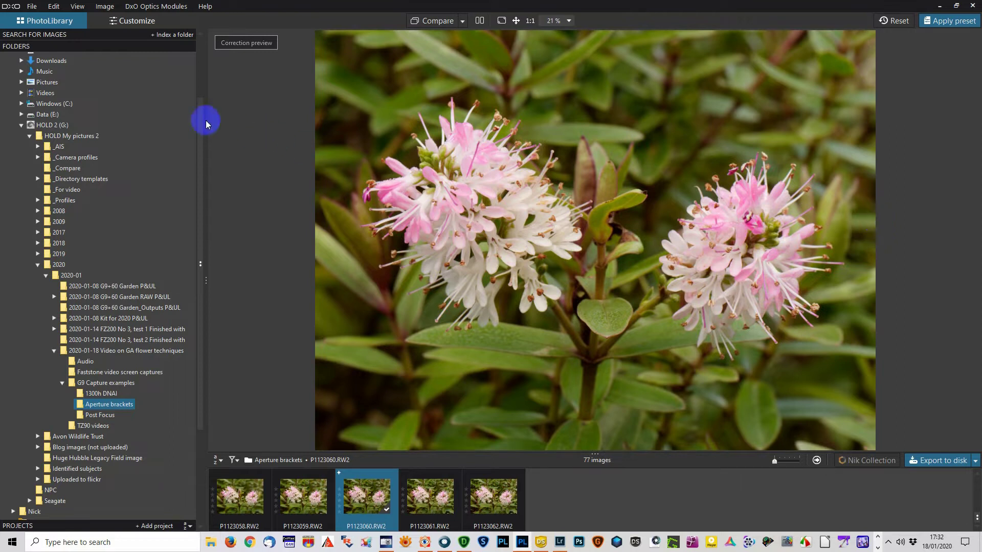
Step: Open P1123060.RW2 for customizing and review its white balance, Smart Lighting, noise reduction, color rendering and detail corrections
left_click(129, 21)
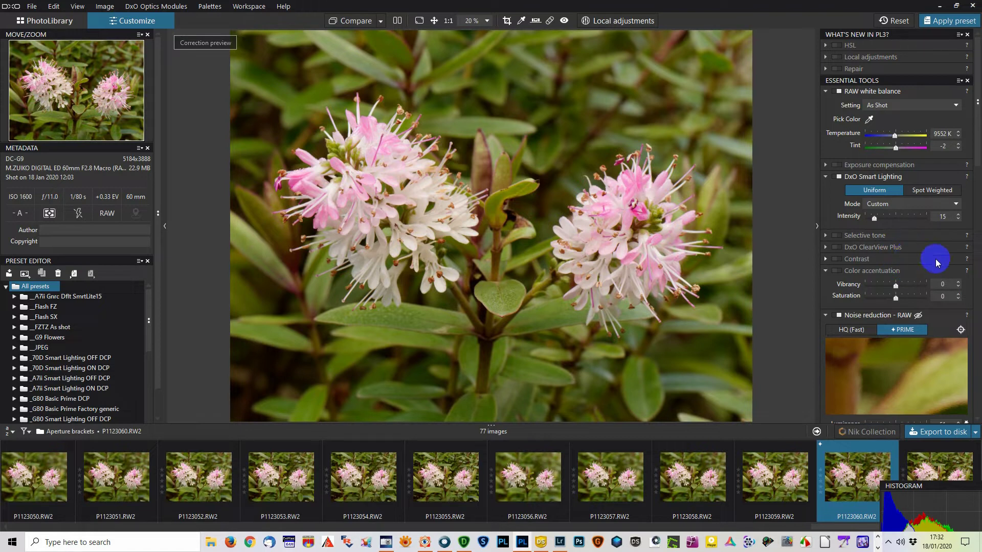
left_click_drag(977, 143, 978, 207)
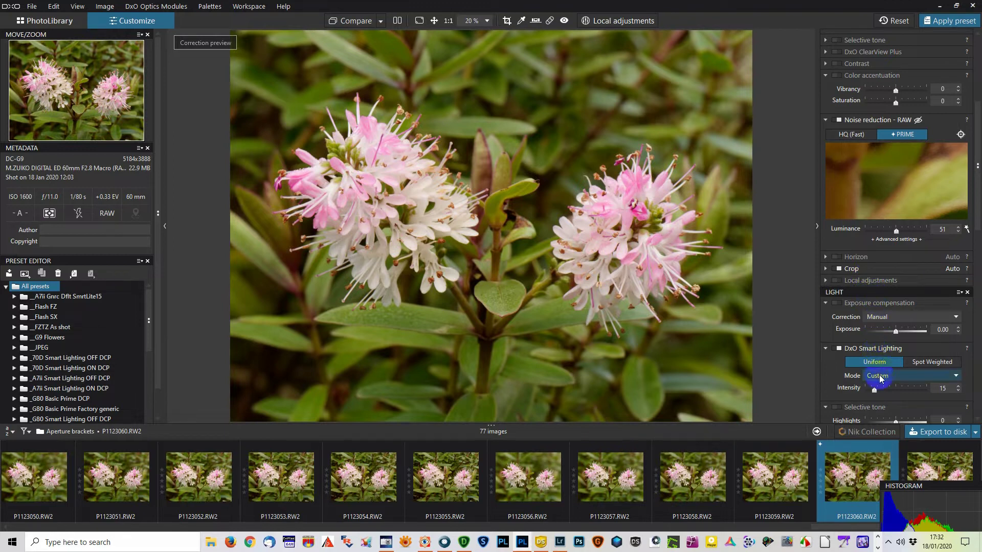
left_click_drag(976, 188, 976, 335)
left_click_drag(977, 351, 977, 373)
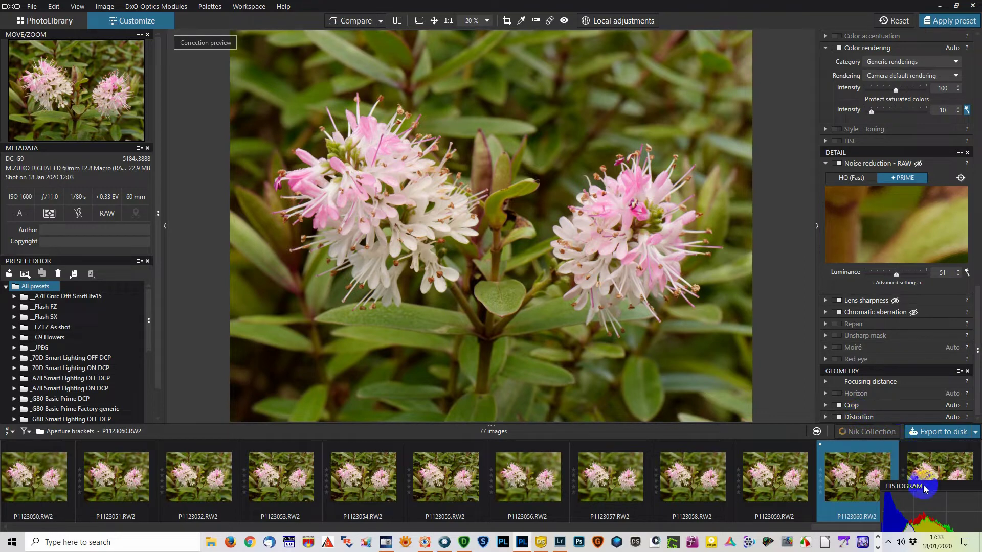
Step: Move the histogram clear of the filmstrip and export P1123060.RW2 as DNG to the original image folder with suffix _PLab3
left_click_drag(939, 489, 792, 52)
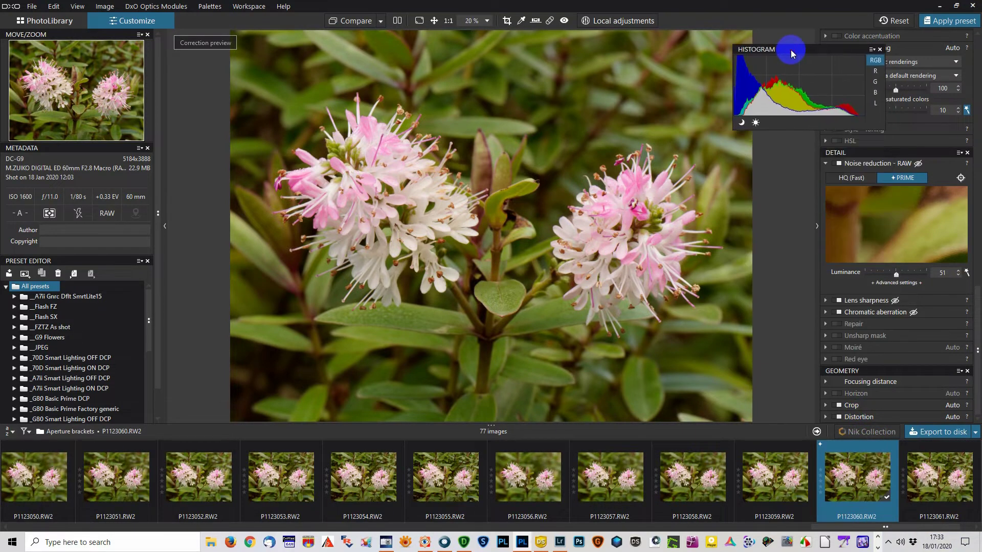
left_click(930, 432)
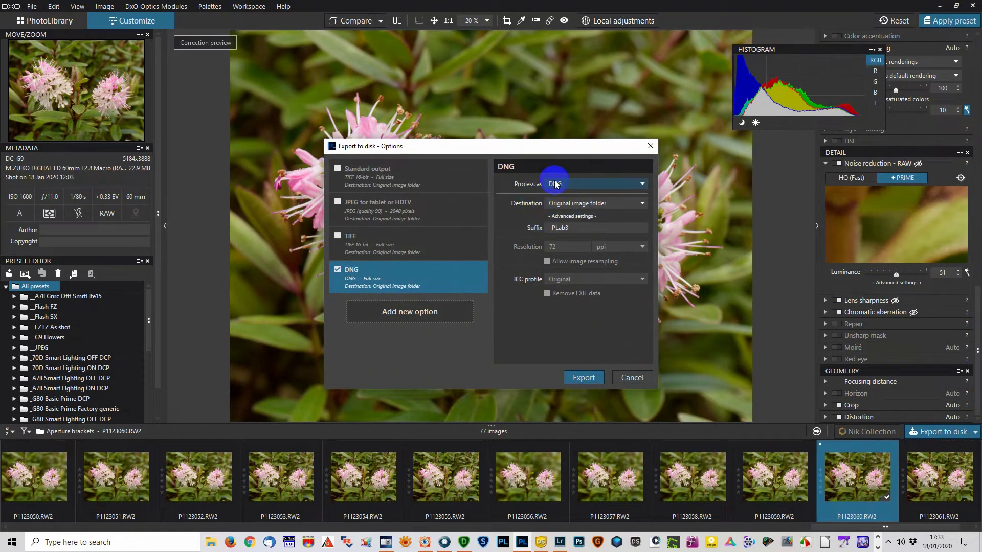
left_click(581, 379)
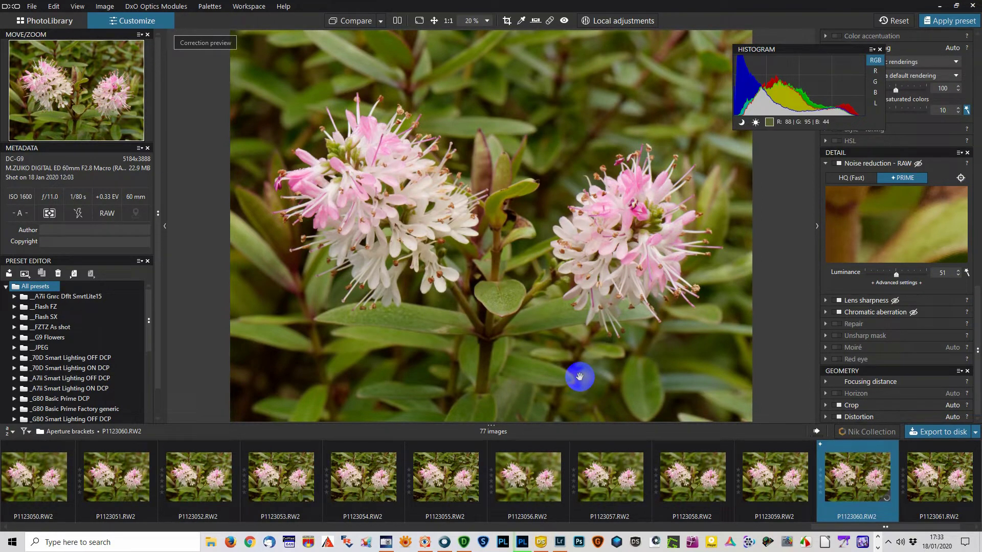
mouse_move(854, 470)
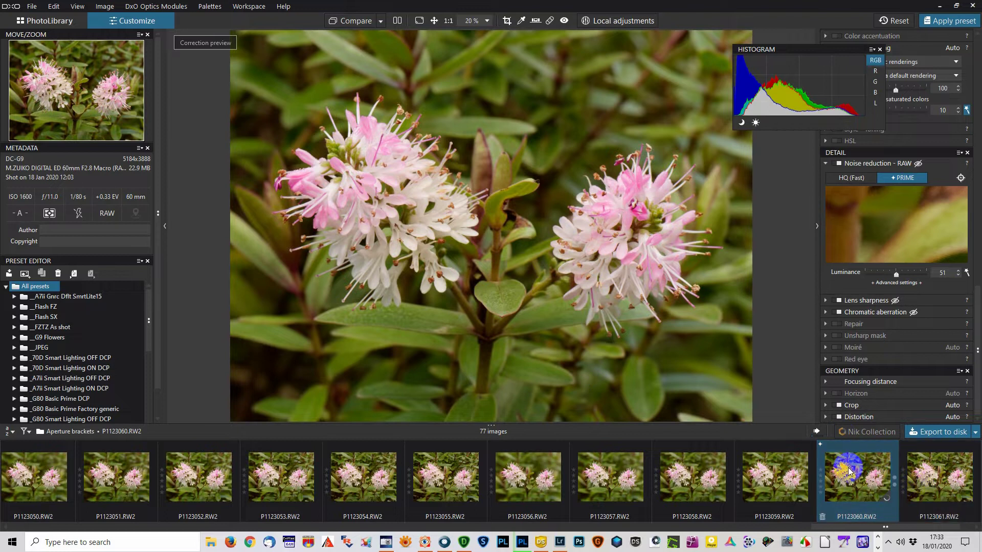
mouse_move(521, 546)
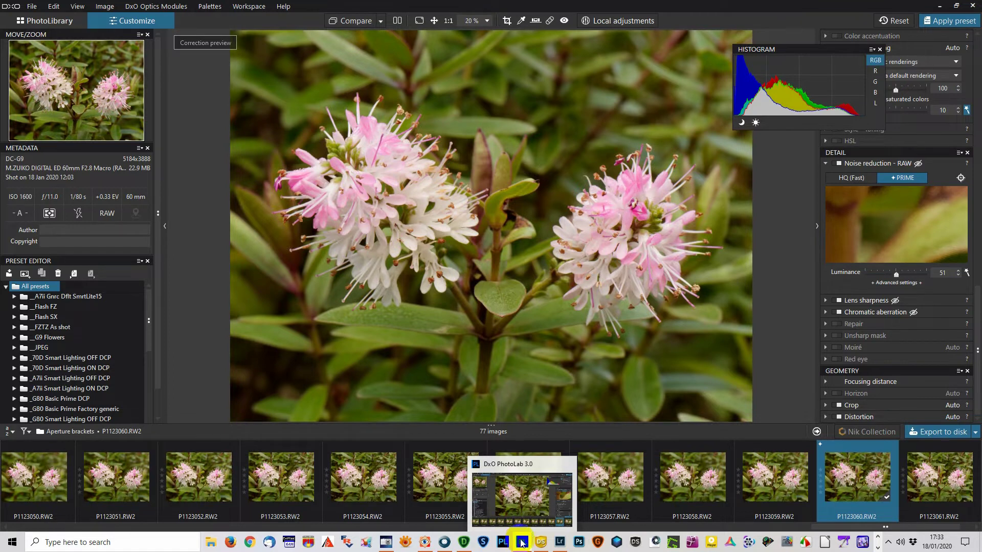
Step: Switch to SILKYPIX Developer Studio Pro 9 and show the Aperture brackets folder as thumbnails
left_click(470, 253)
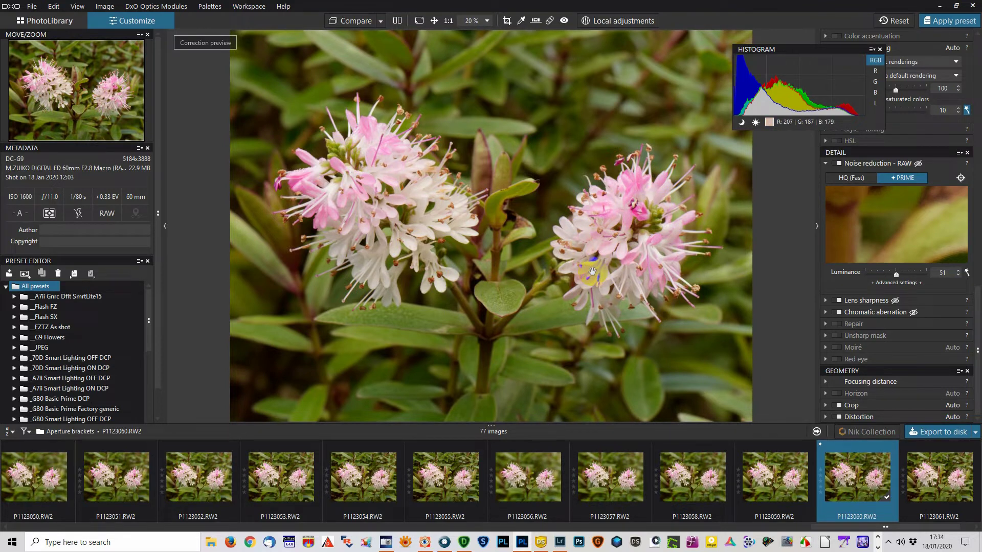
left_click(576, 312)
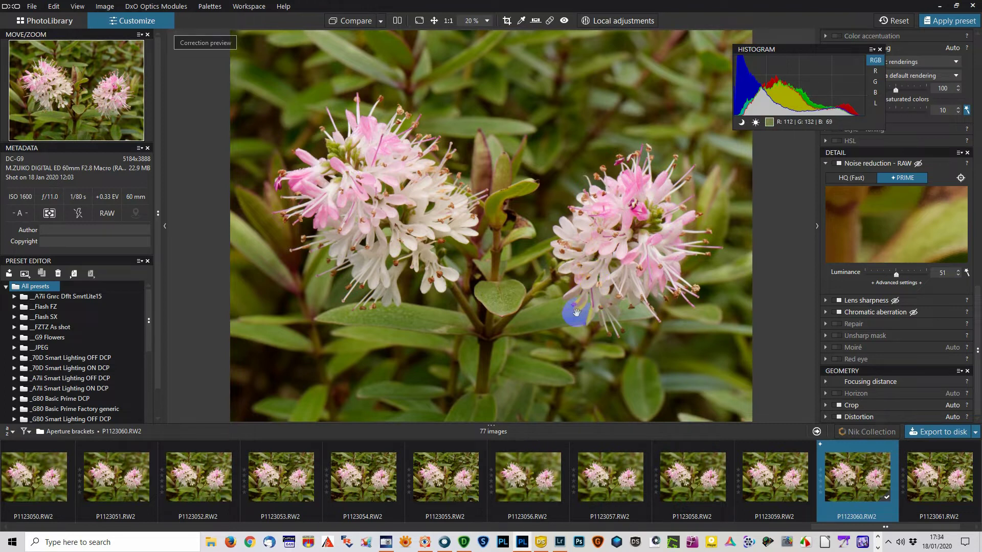
left_click(542, 542)
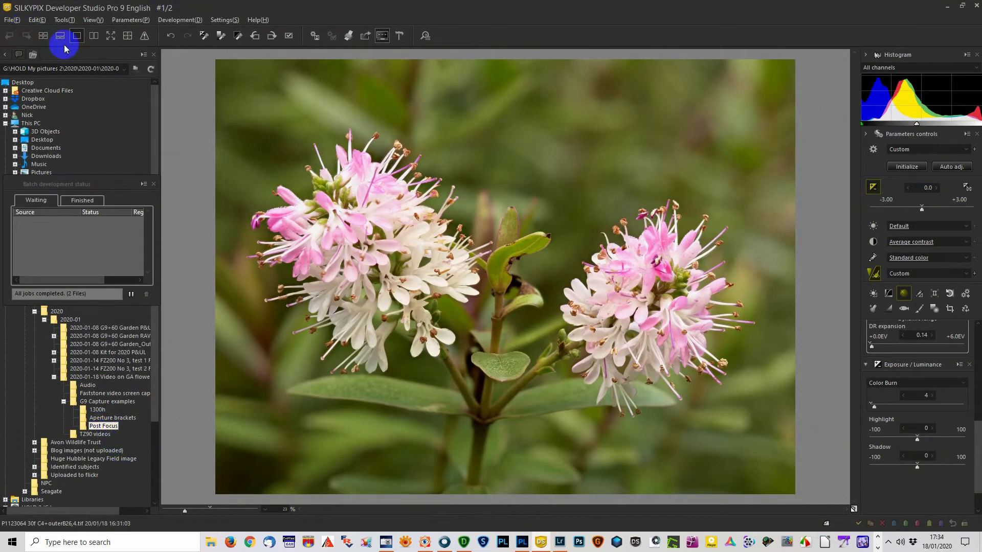
left_click(44, 35)
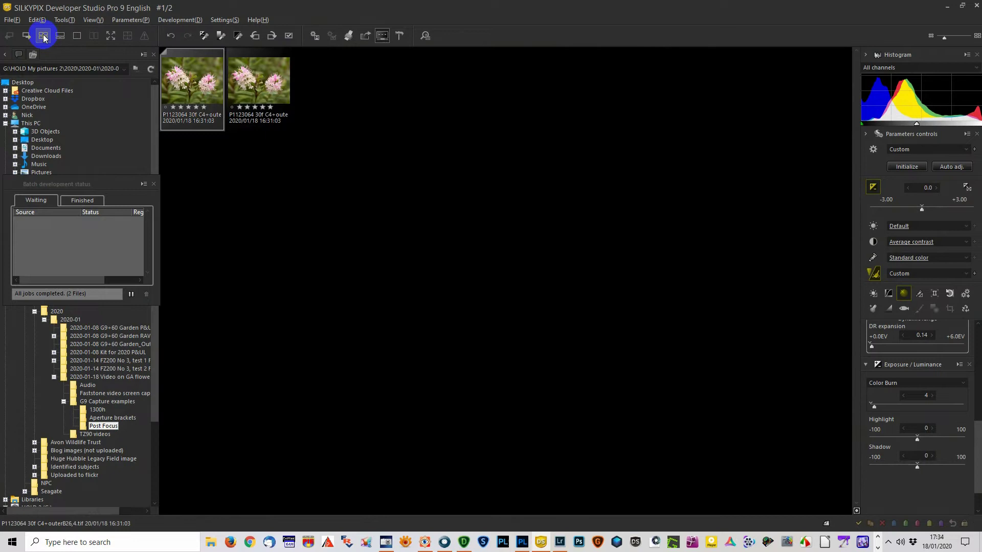
left_click(119, 418)
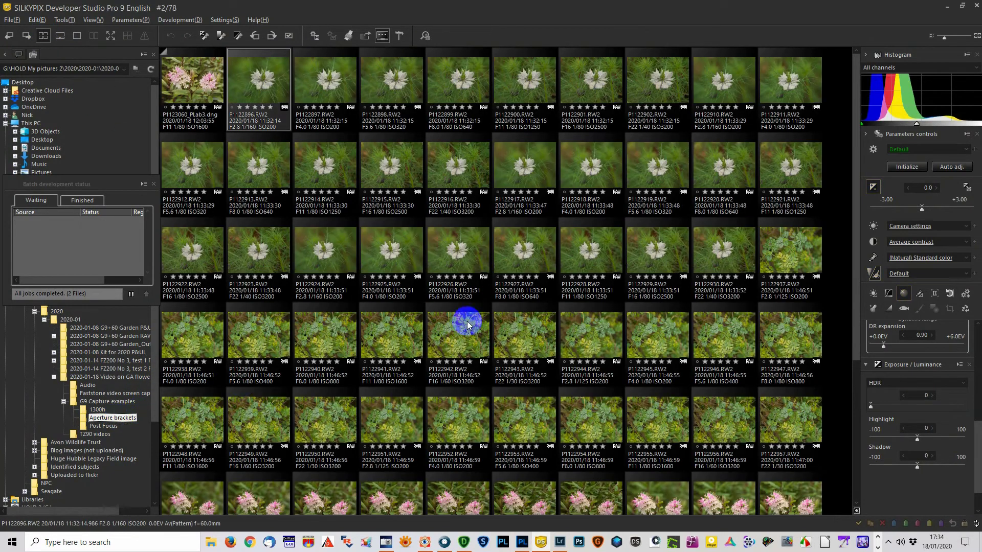
Step: Find P1123060_PLab3.dng among the Aperture brackets thumbnails and open it in the single-image preview
scroll(481, 318, "down", 5)
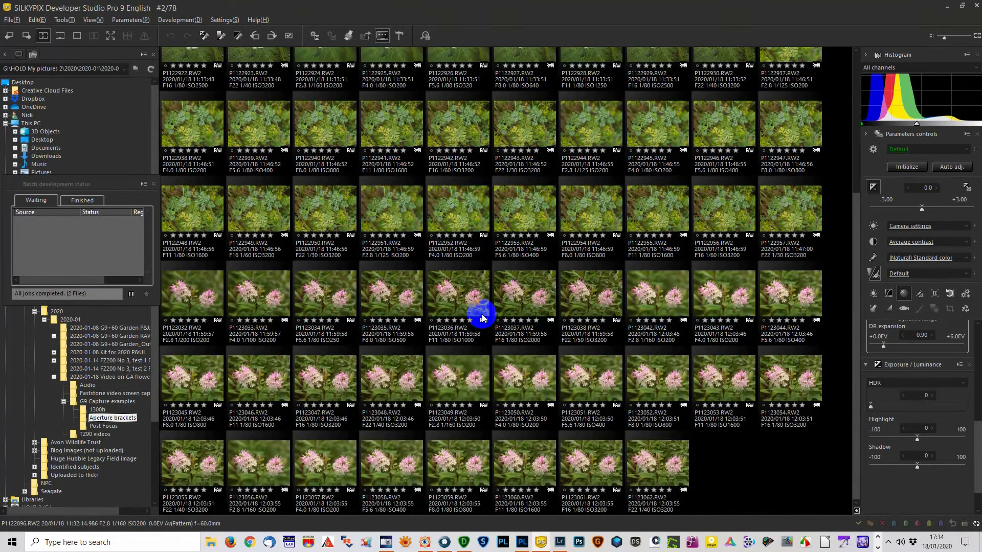
scroll(481, 318, "up", 5)
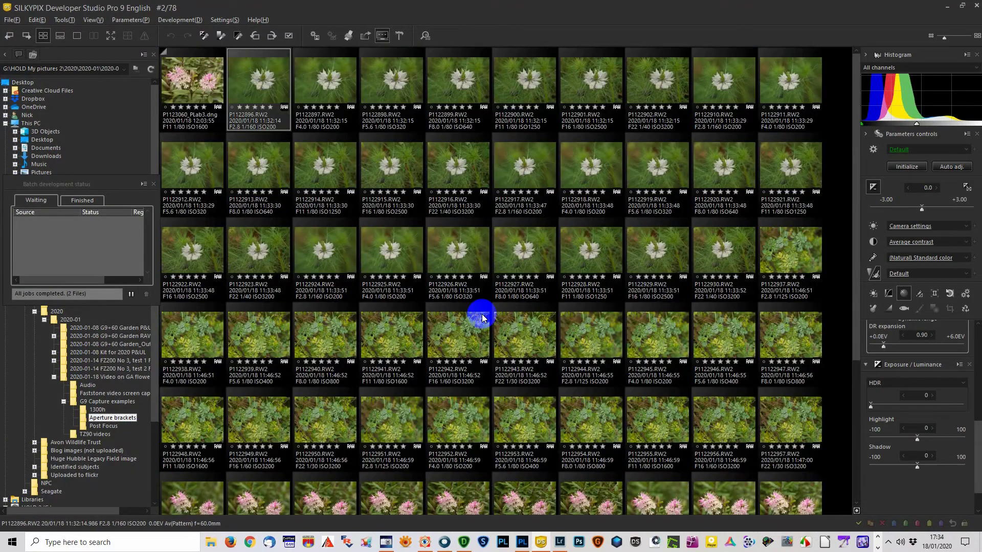
left_click(196, 90)
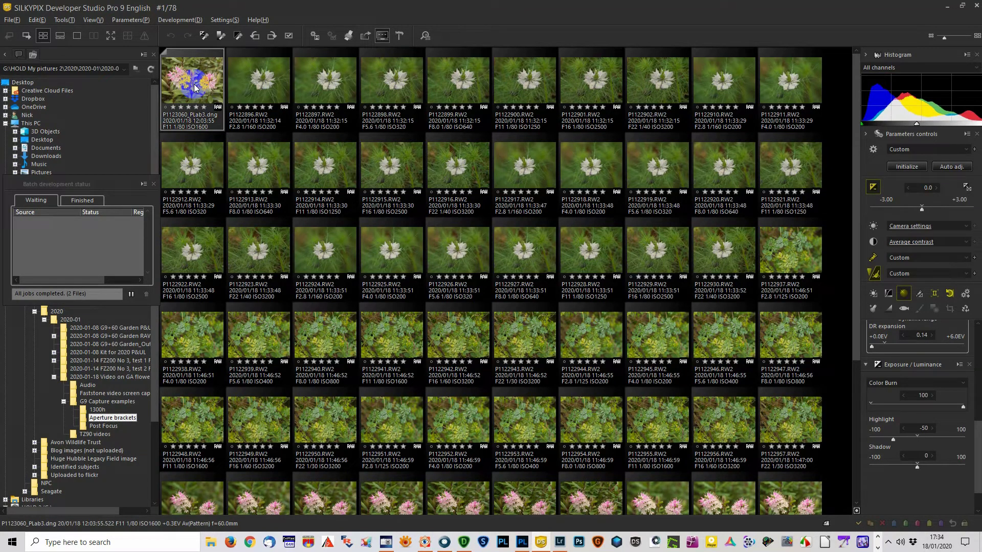
double_click(194, 86)
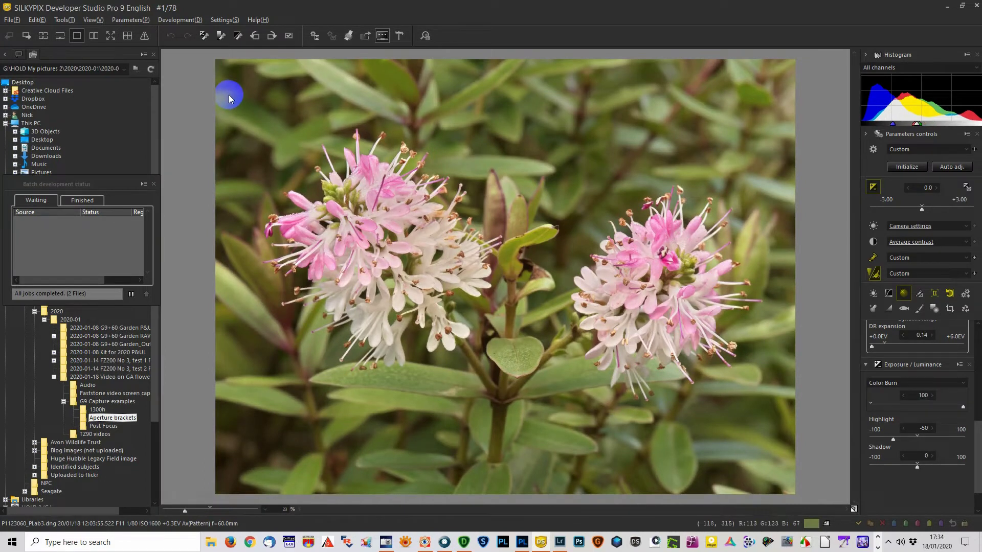
Step: Load the development parameters 2019-11 AsShot Nosharp, Hcntrl--CBurn++.spd onto P1123060_PLab3.dng and compare the result with the default parameters
left_click(128, 21)
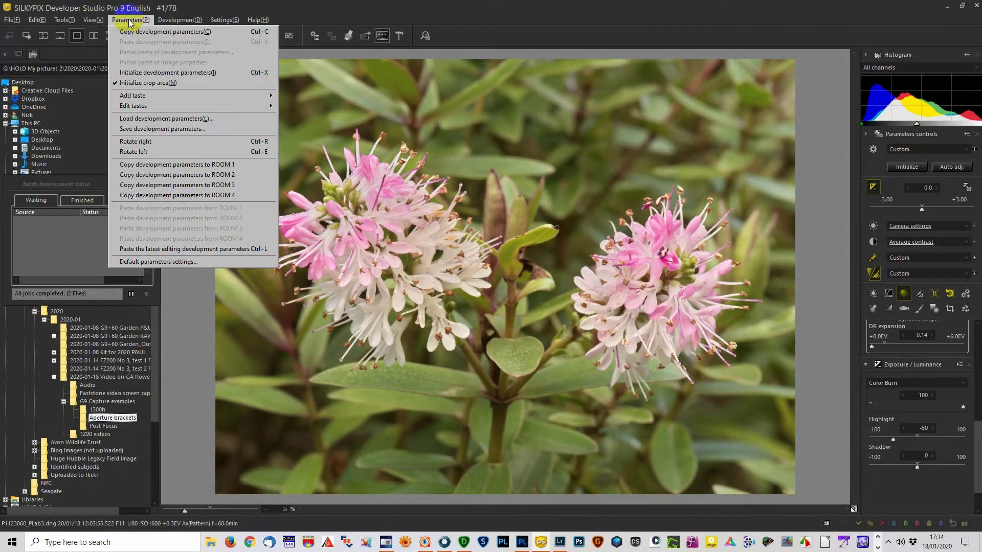
left_click(169, 120)
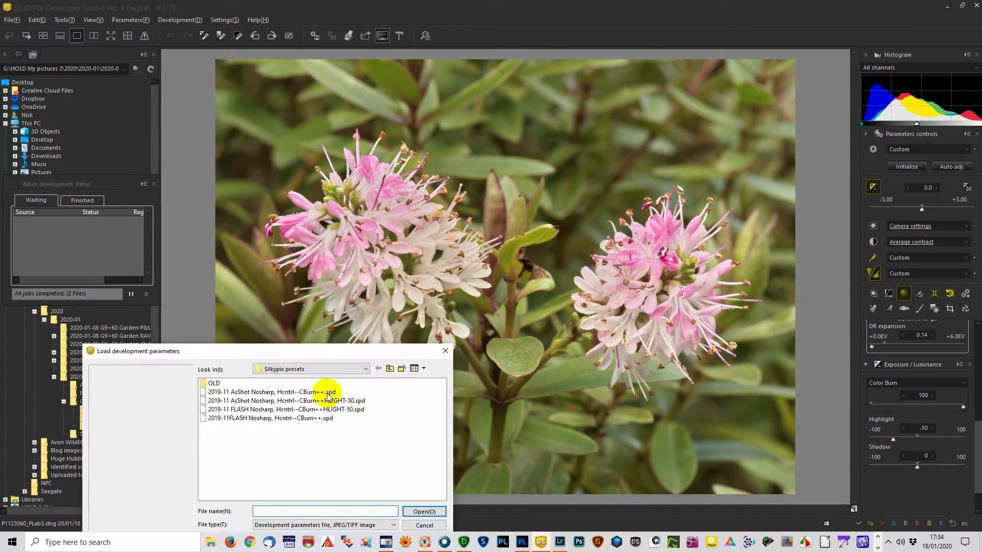
left_click(327, 393)
left_click(417, 511)
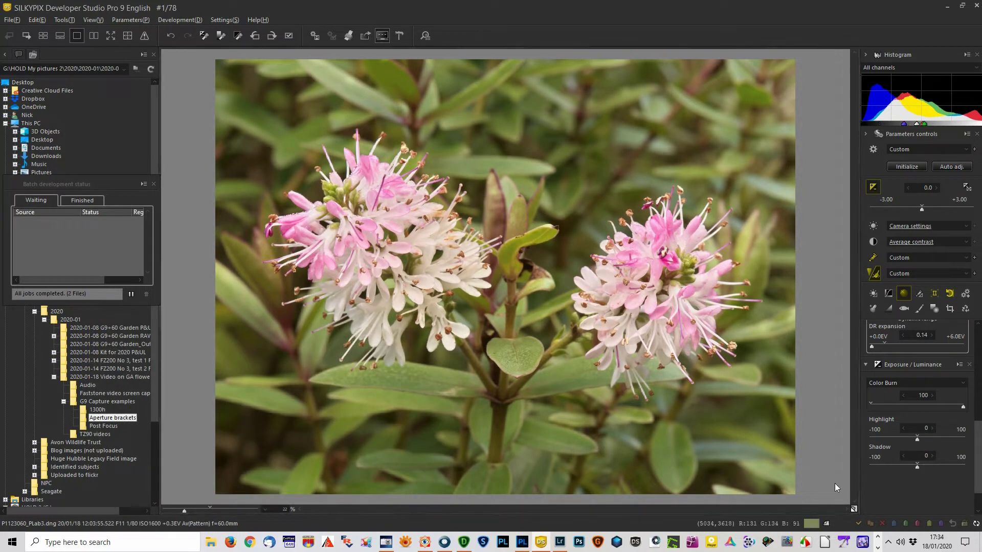
left_click(853, 509)
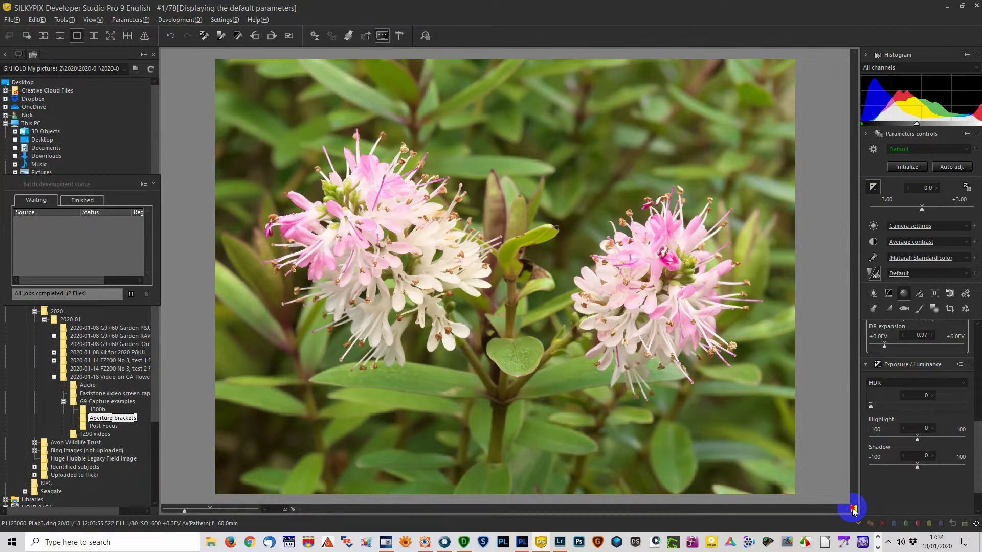
left_click(853, 509)
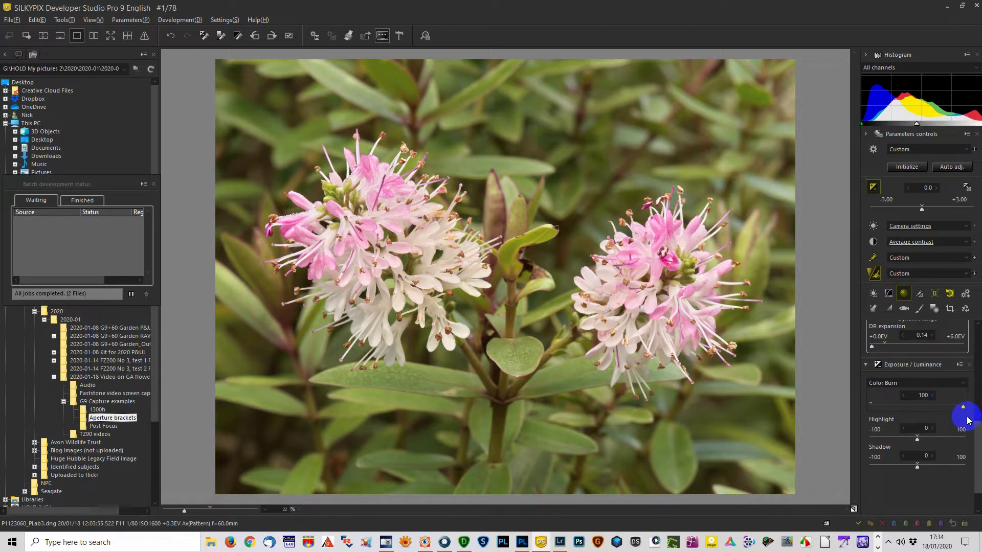
Step: Reduce Color Burn to 78 and compare the image with its default parameters
left_click_drag(962, 406, 940, 407)
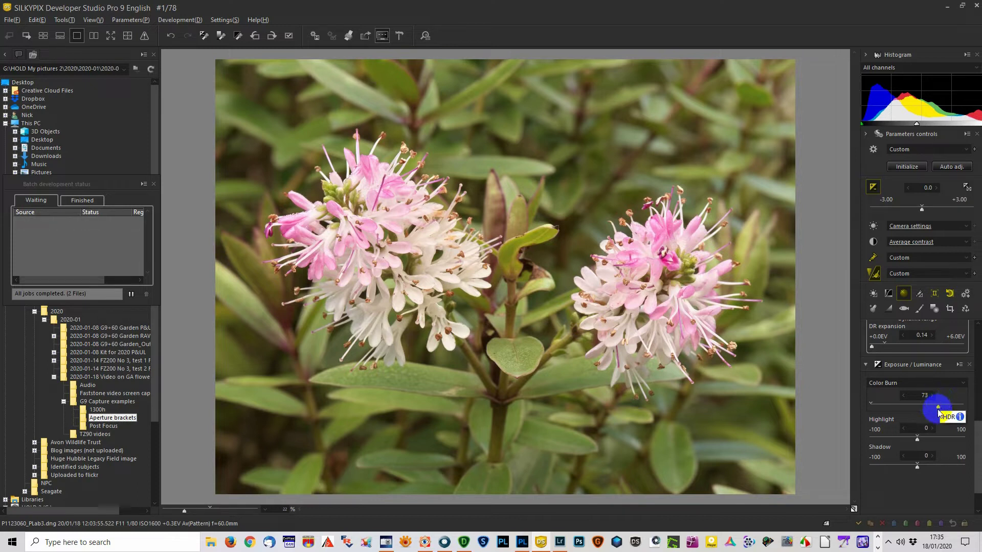
left_click_drag(939, 408, 943, 409)
left_click(853, 509)
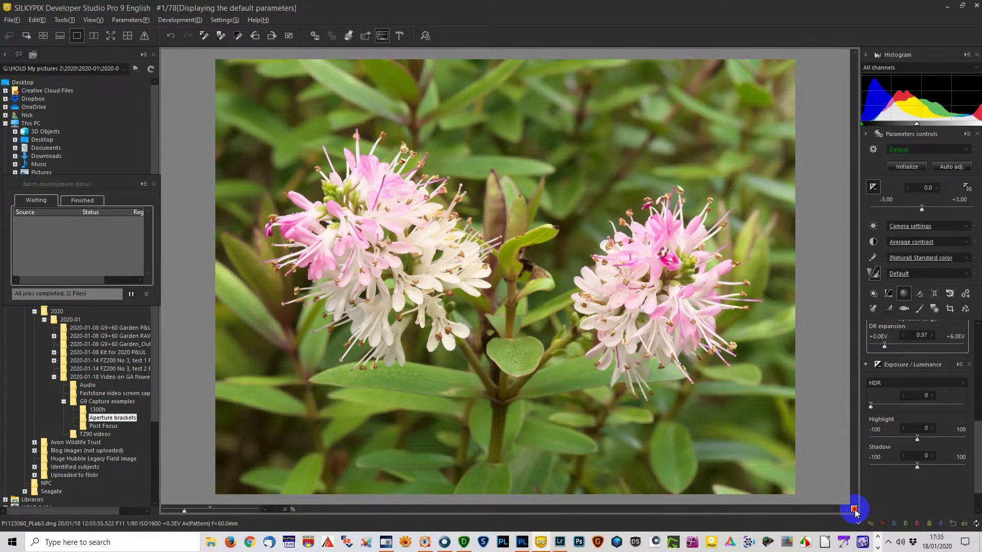
left_click(853, 508)
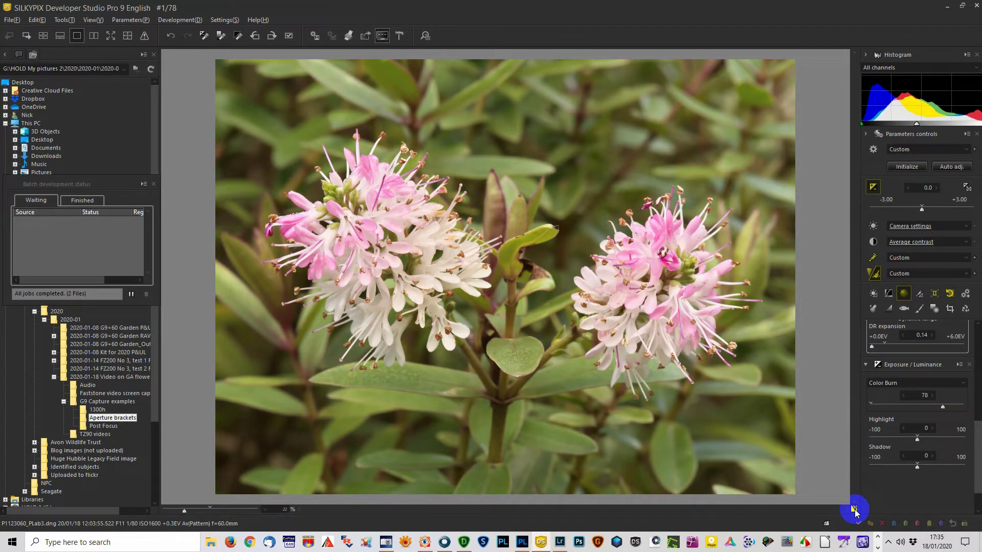
Step: Batch develop the selected image as a full-size RGB 16bit TIFF with LZW low compression in the same folder as the RAW images
left_click(180, 22)
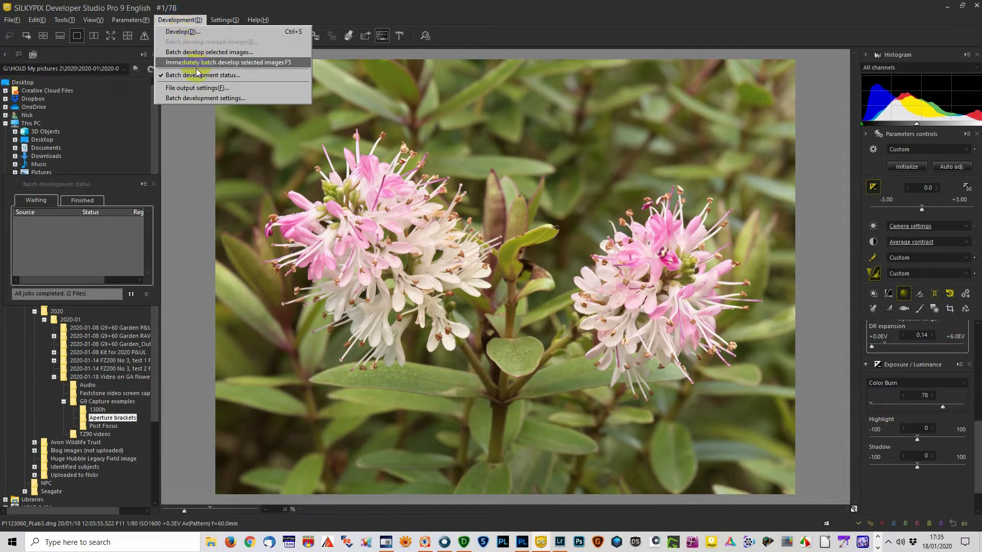
left_click(196, 53)
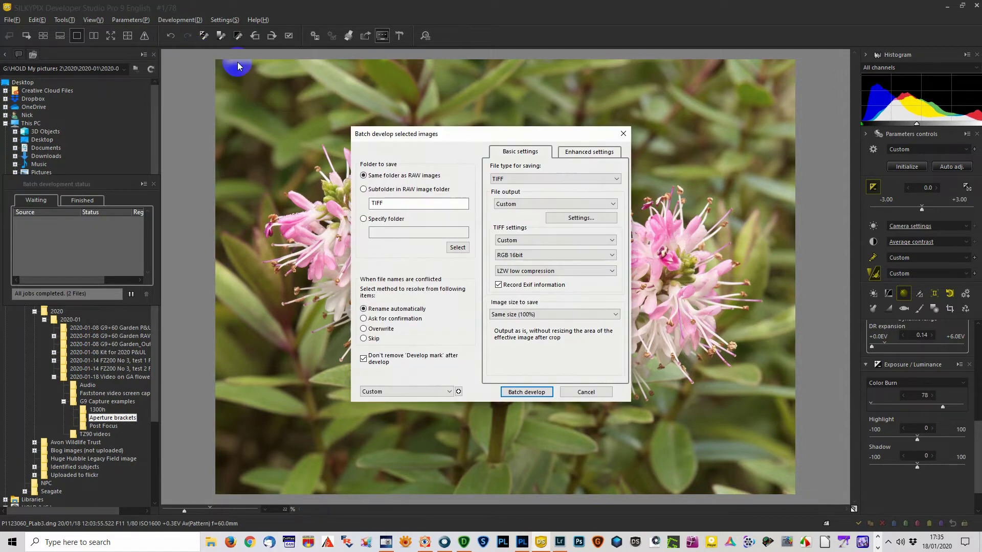
left_click(535, 390)
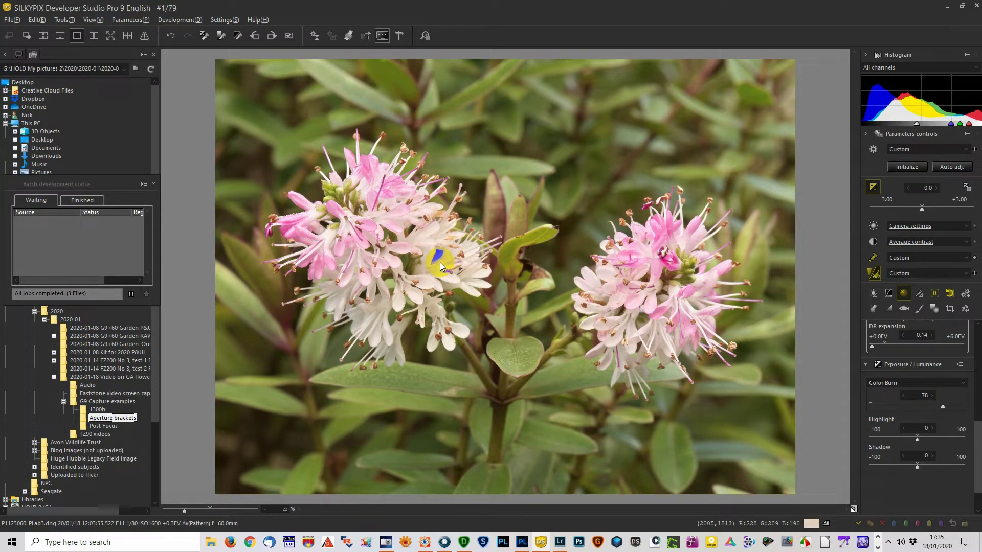
Step: Switch to Lightroom Classic and synchronize the Aperture brackets folder in the Library, removing missing photos and scanning for metadata updates
mouse_move(543, 544)
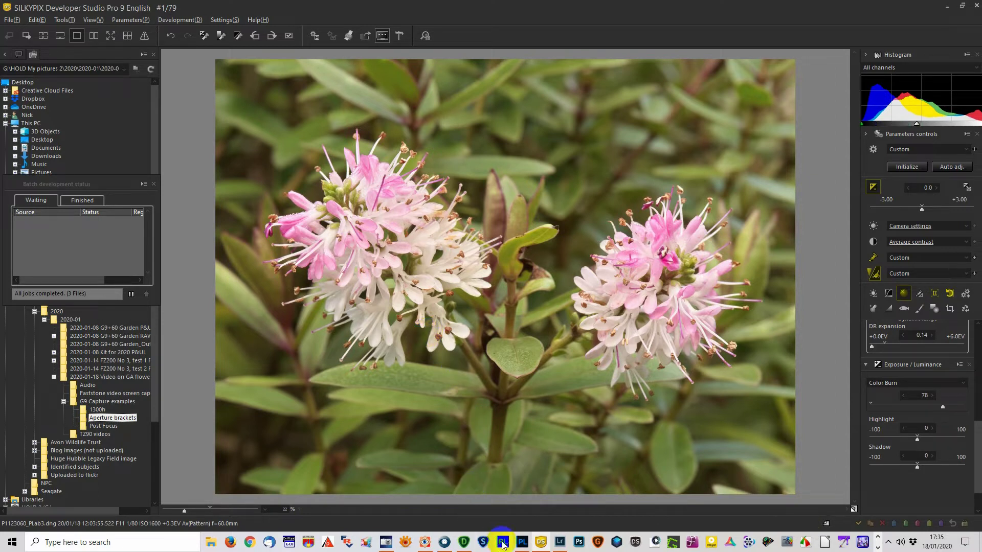
left_click(559, 541)
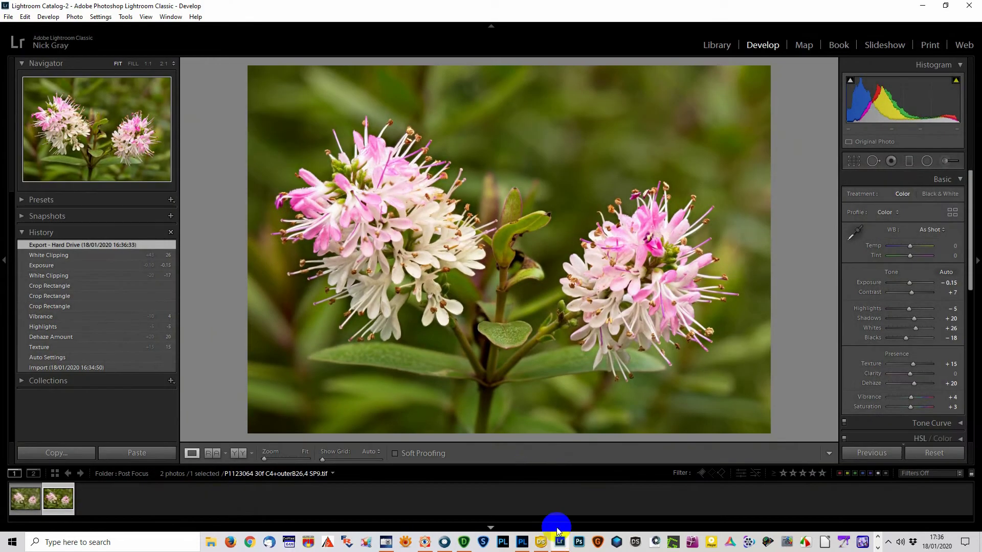
left_click(718, 45)
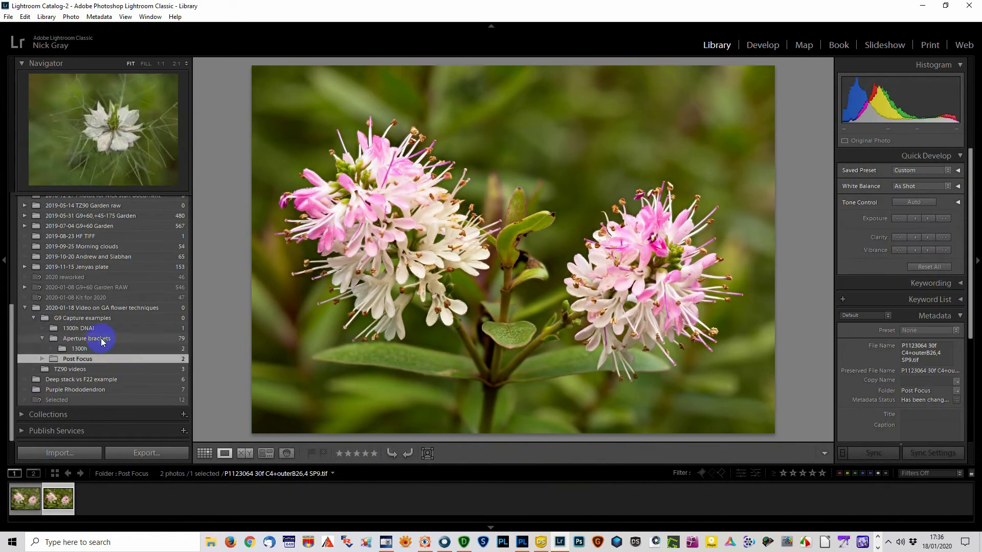
left_click(103, 339)
right_click(102, 340)
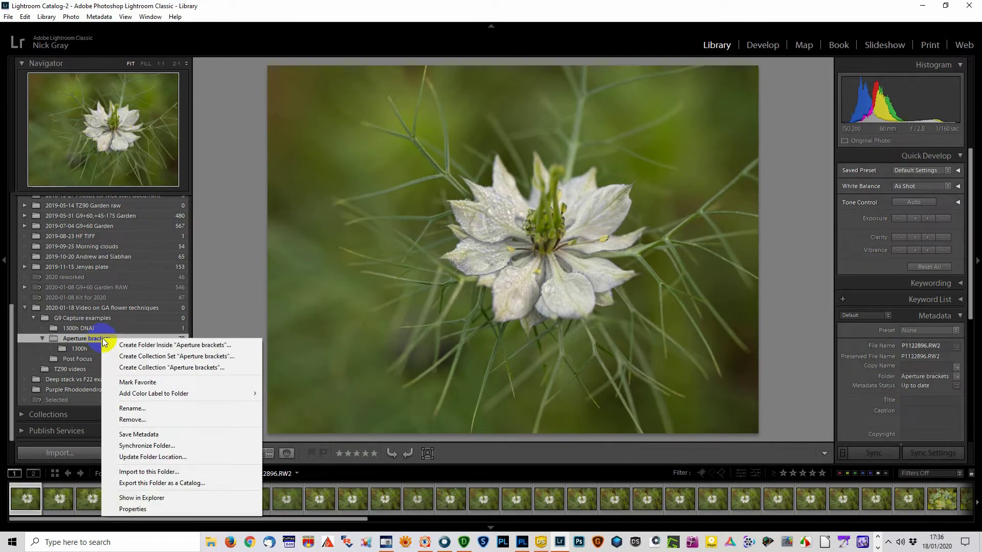
left_click(154, 445)
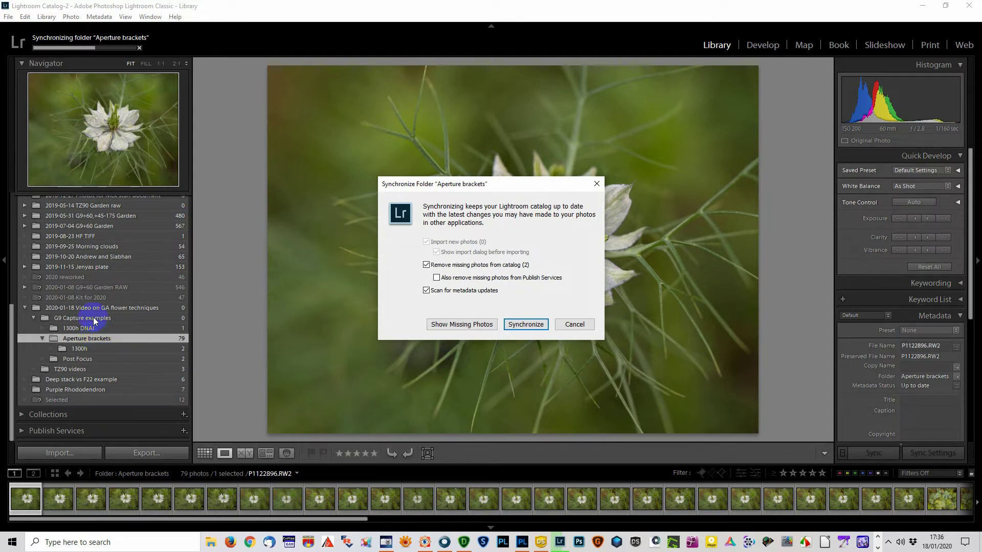
left_click(527, 324)
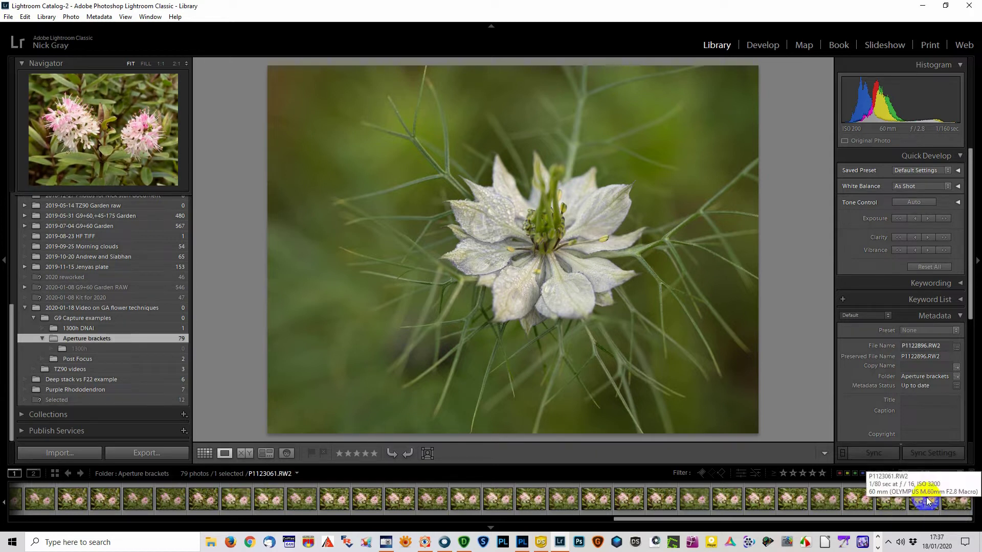
Step: Open P1123060_PLab3 SP9.tif in the Develop module and reset its existing adjustments
left_click(862, 499)
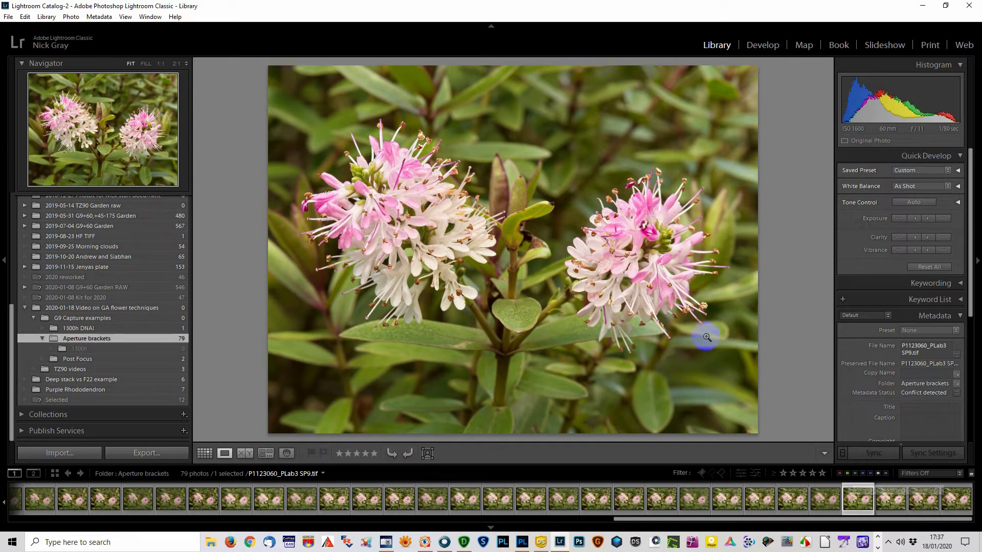
left_click(763, 46)
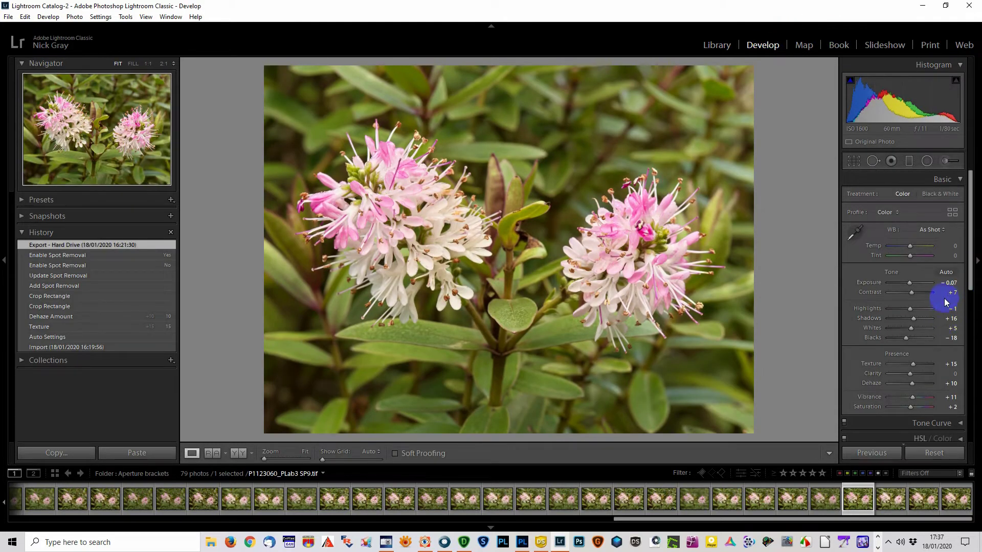
left_click(934, 453)
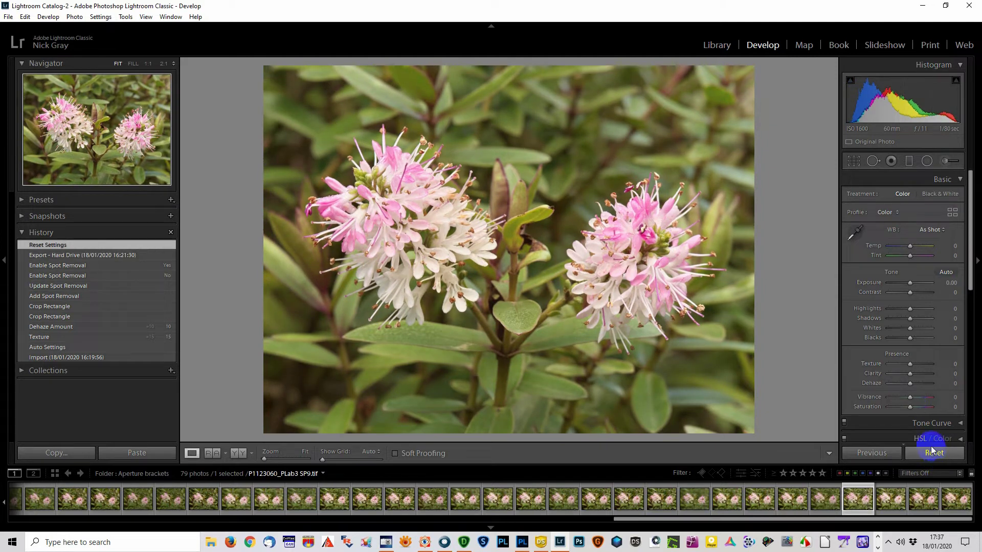
Step: Apply Auto tone, then set Texture to +15, Dehaze to +15 and Vibrance to +1
left_click(947, 273)
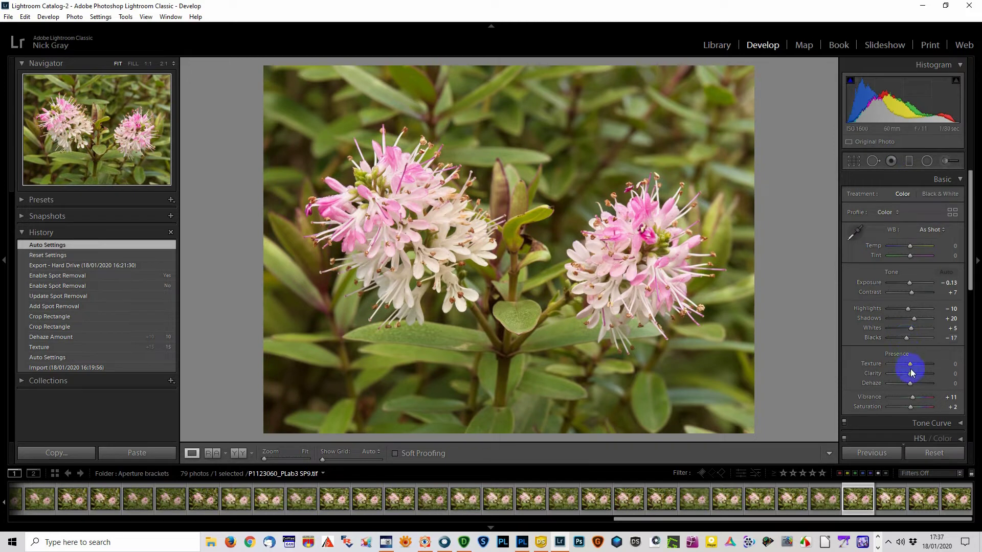
left_click_drag(911, 365, 912, 366)
left_click_drag(911, 384, 912, 384)
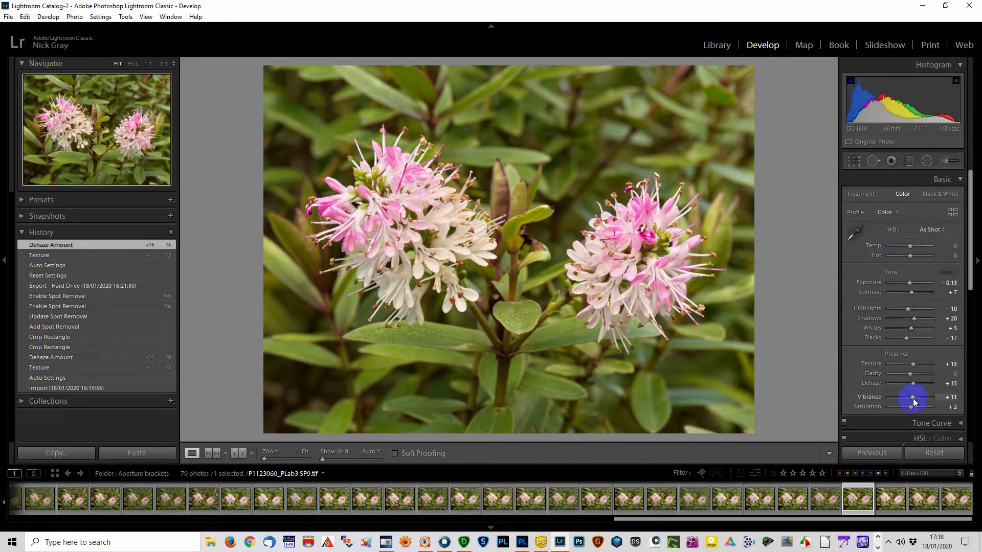
scroll(914, 403, "down", 3)
scroll(914, 402, "up", 1)
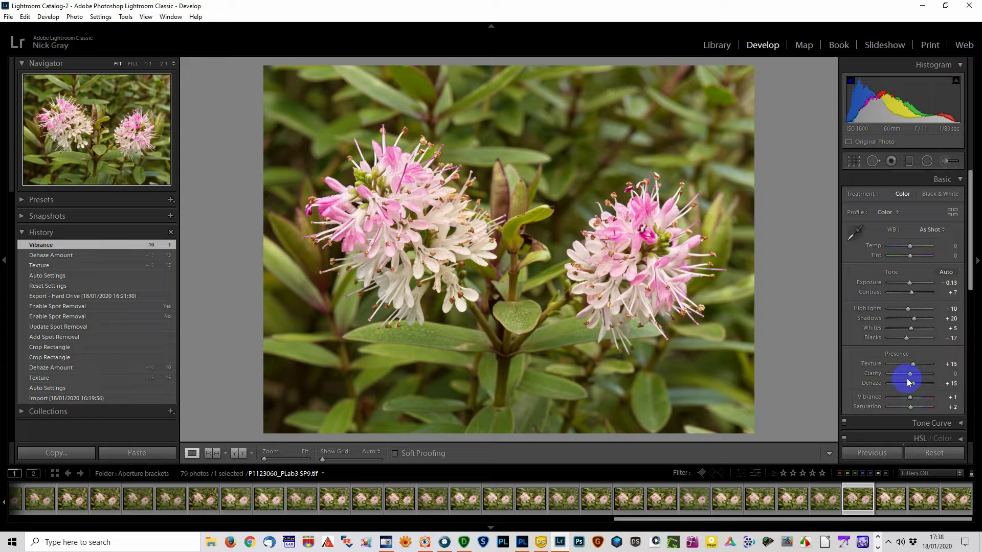
Step: Crop a thin strip off the top and left edges of the photo and apply the crop
left_click(853, 161)
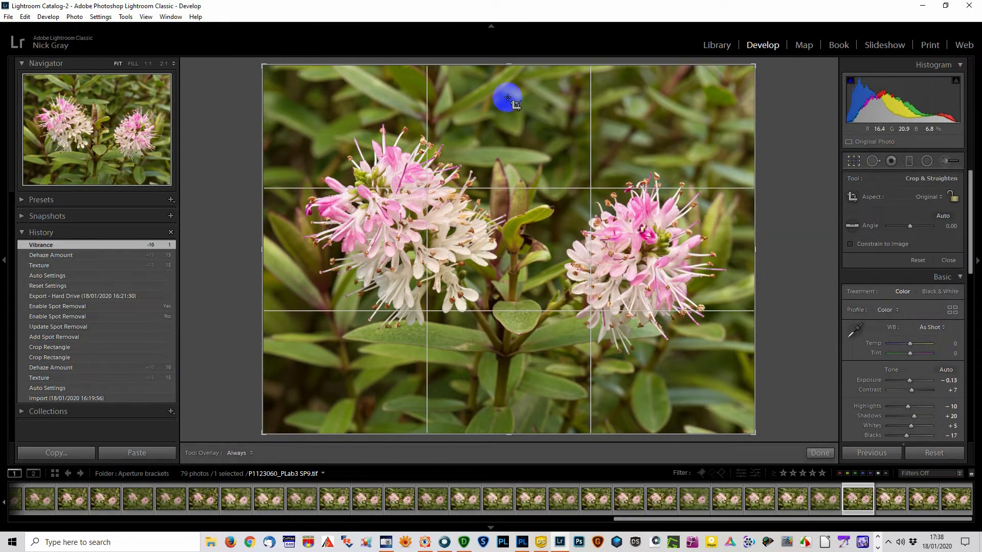
left_click_drag(510, 67, 509, 74)
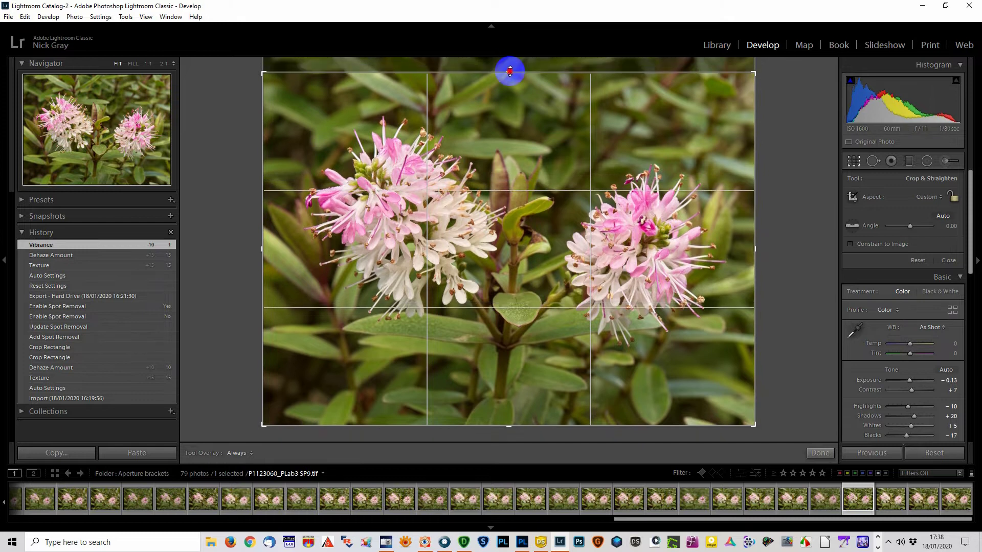
left_click_drag(262, 280, 263, 285)
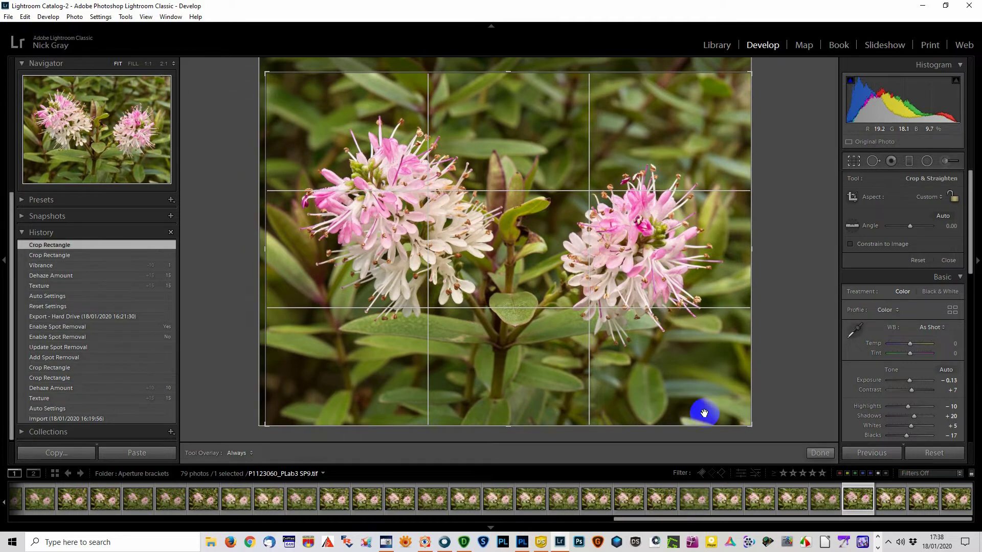
left_click(853, 160)
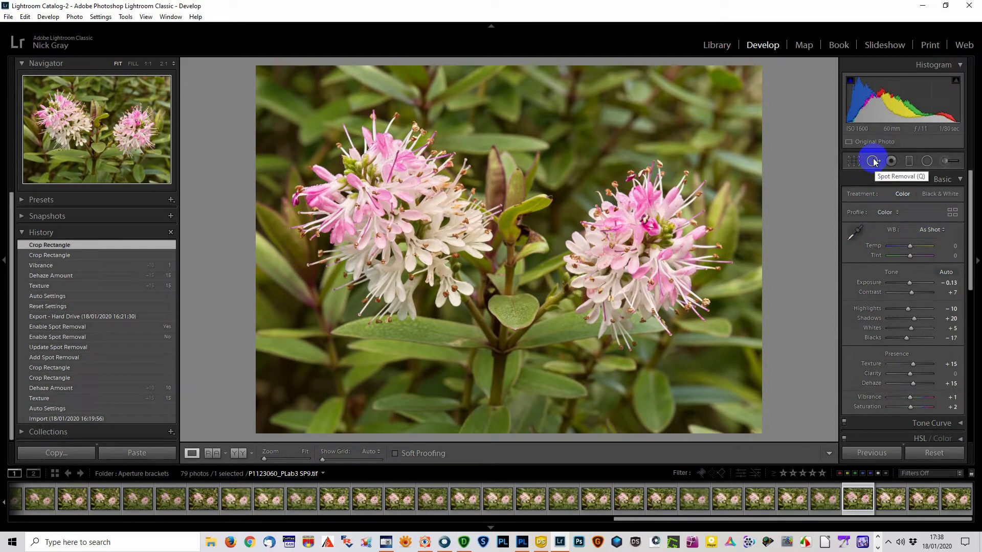
Step: Paint a size 7.0 adjustment brush over the pale leaves at the photo's lower right edge, with Highlights set to -91
left_click(945, 161)
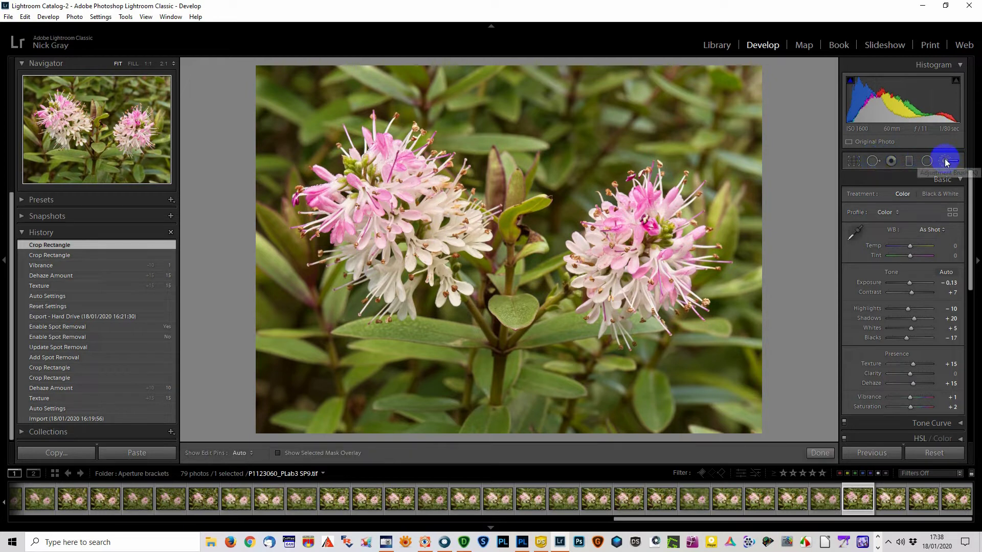
double_click(855, 197)
double_click(910, 254)
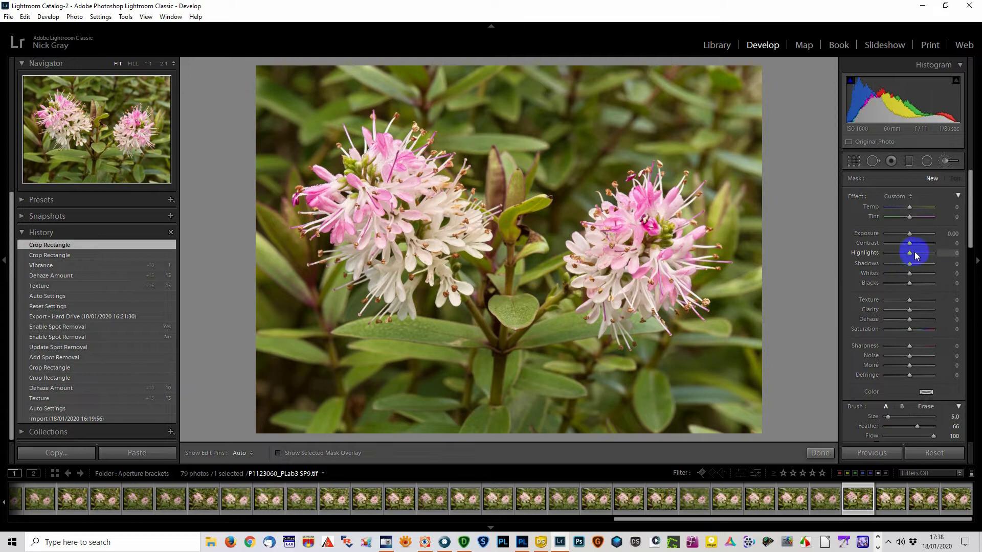
left_click_drag(910, 254, 896, 254)
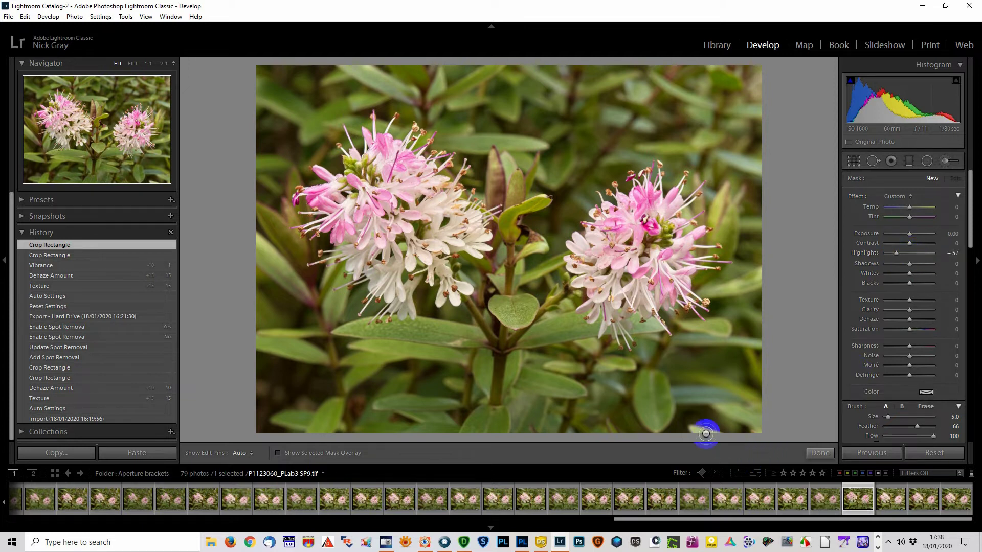
key("h")
key("bracketright")
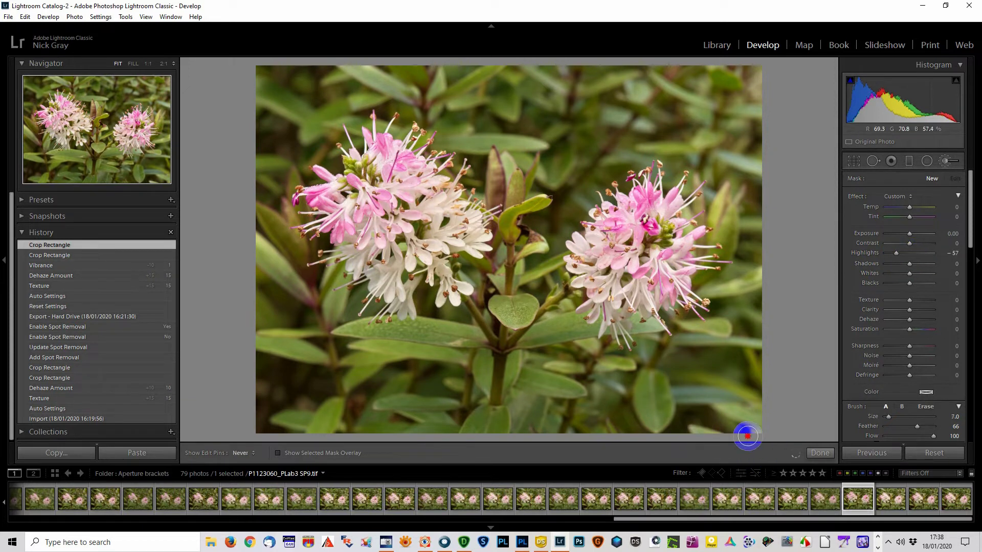
left_click(744, 441)
left_click(896, 254)
left_click_drag(897, 258, 889, 258)
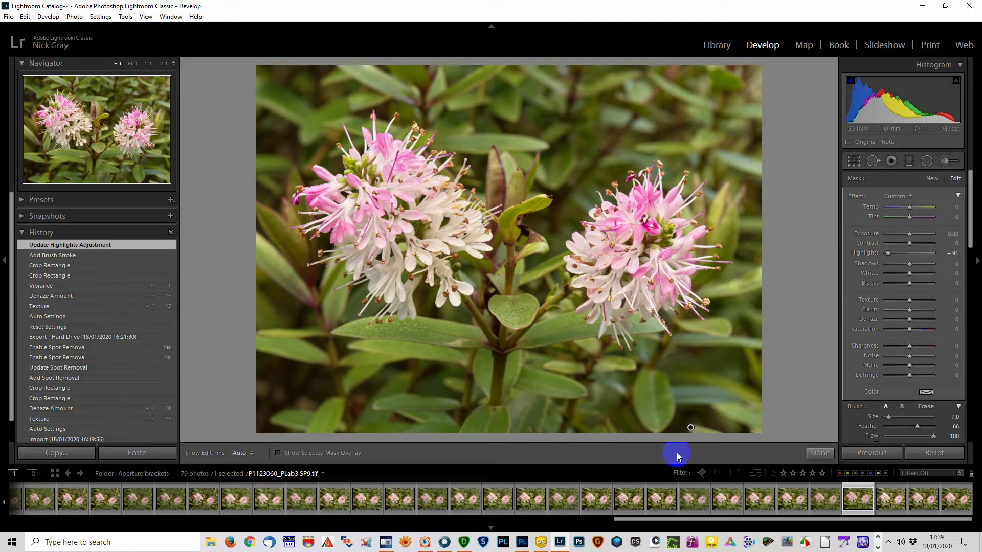
Step: Export the photo to the hard drive as a JPEG at quality 85 in the 1300h subfolder of the original's folder
right_click(859, 503)
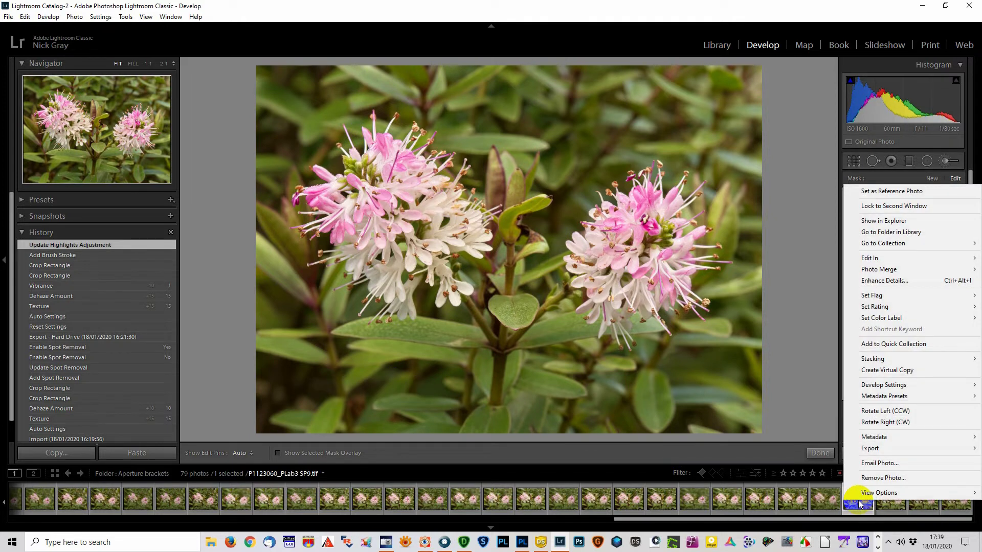
mouse_move(869, 451)
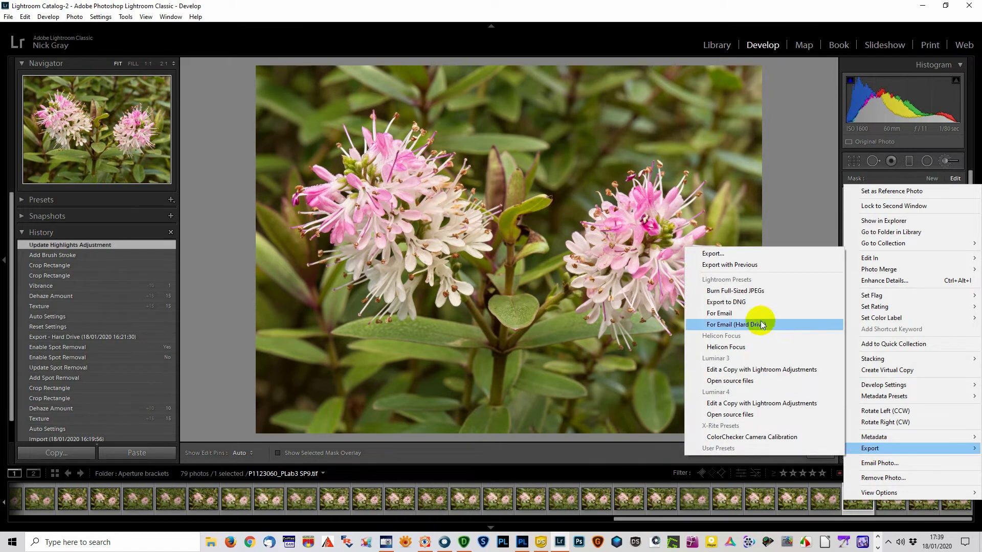
left_click(725, 252)
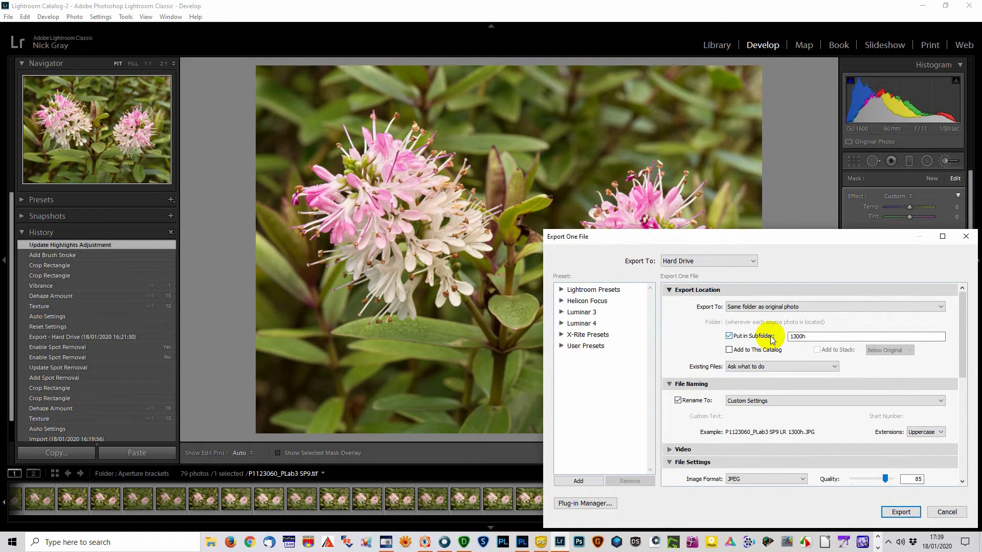
left_click(901, 512)
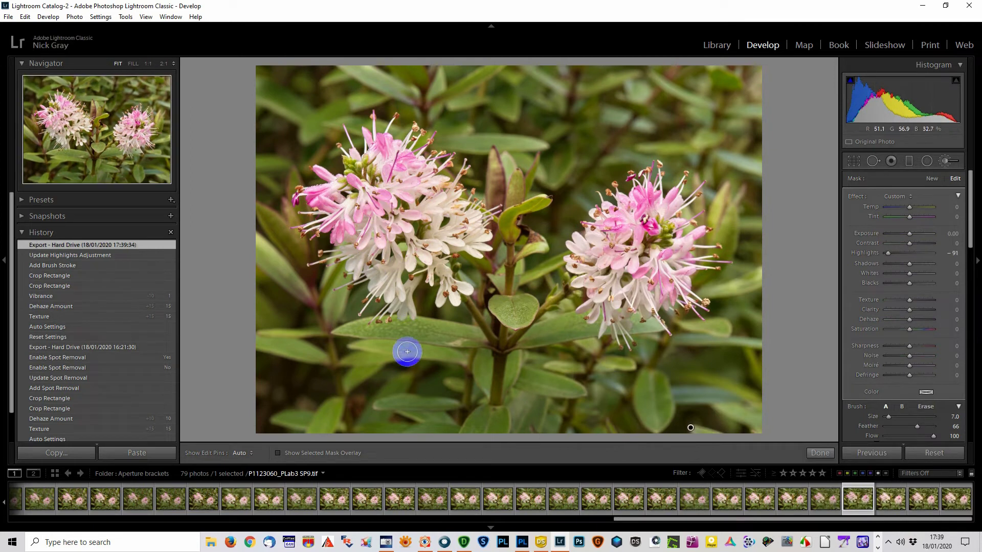
Step: Switch to FastStone Image Viewer and view the exported P1123060_PLab3 SP9 LR 1300h.JPG full screen from the 1300h folder
left_click(425, 542)
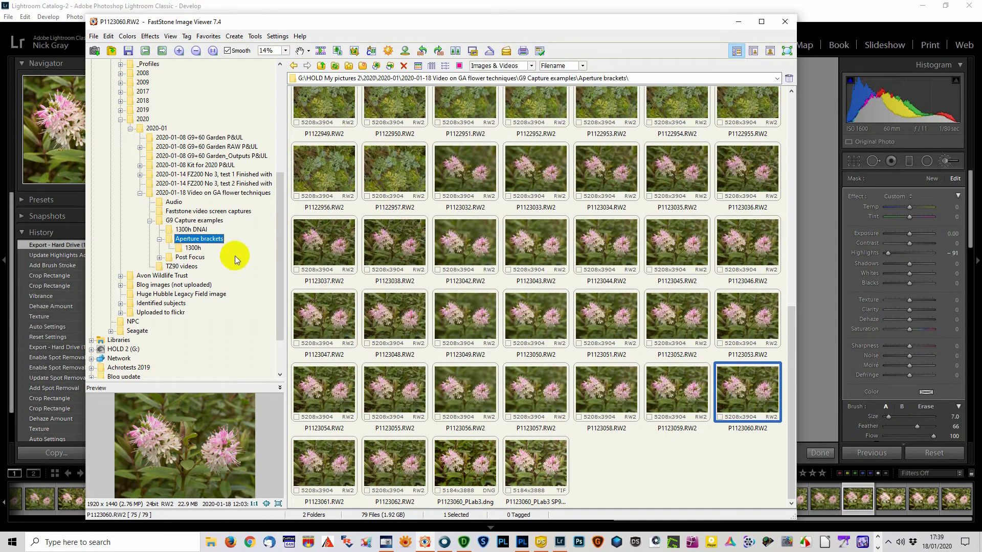
left_click(192, 249)
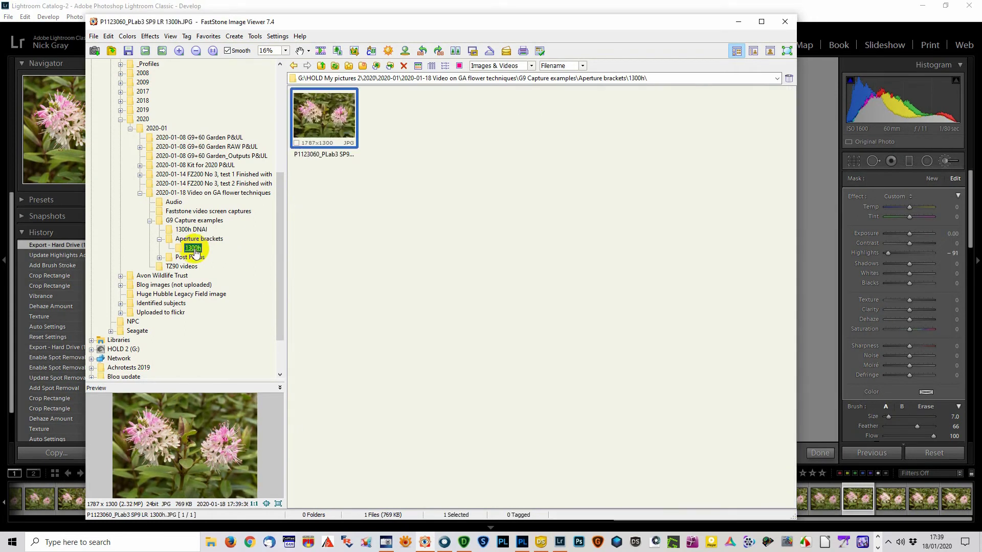
double_click(330, 122)
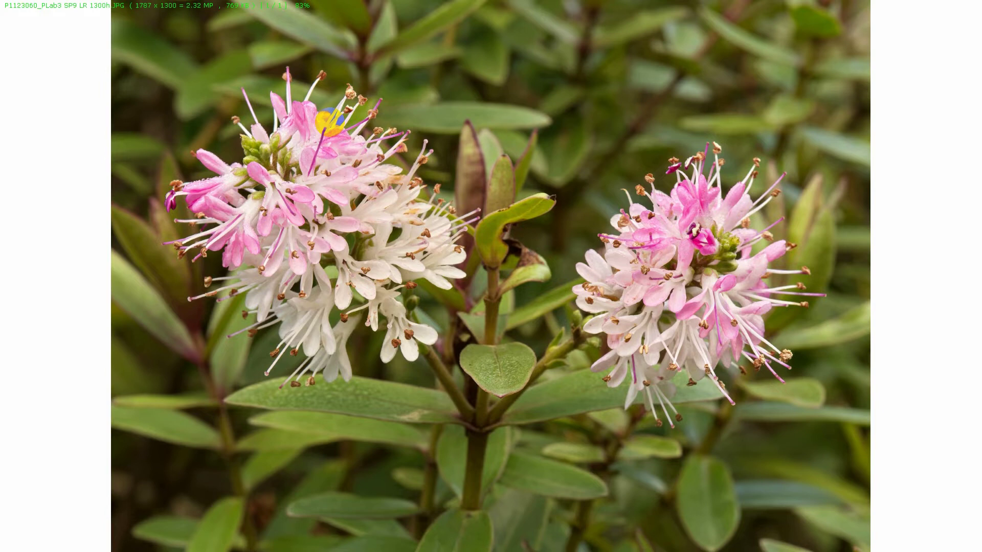
double_click(329, 122)
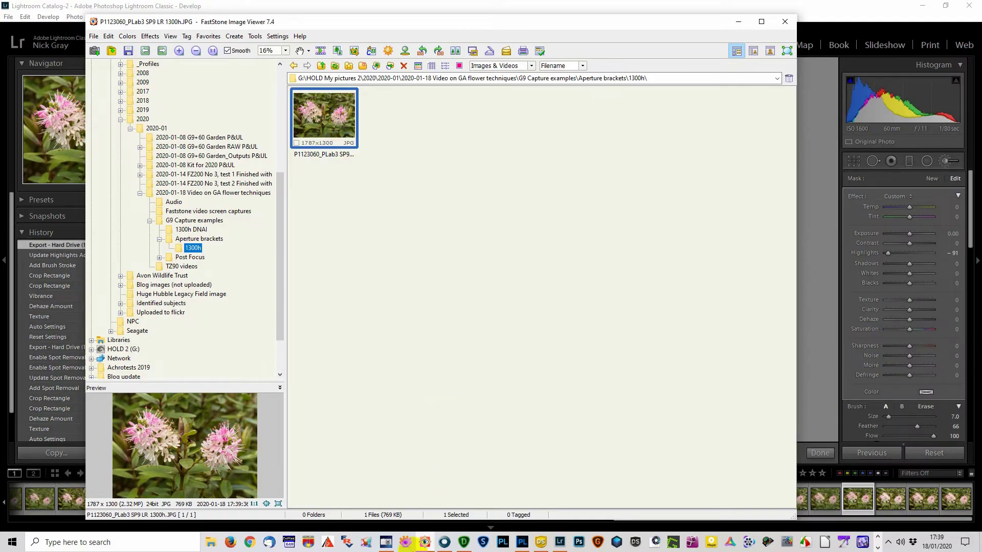
Step: Load P1123060_PLab3 SP9 LR 1300h.JPG from FastStone into Topaz DeNoise AI
left_click(463, 545)
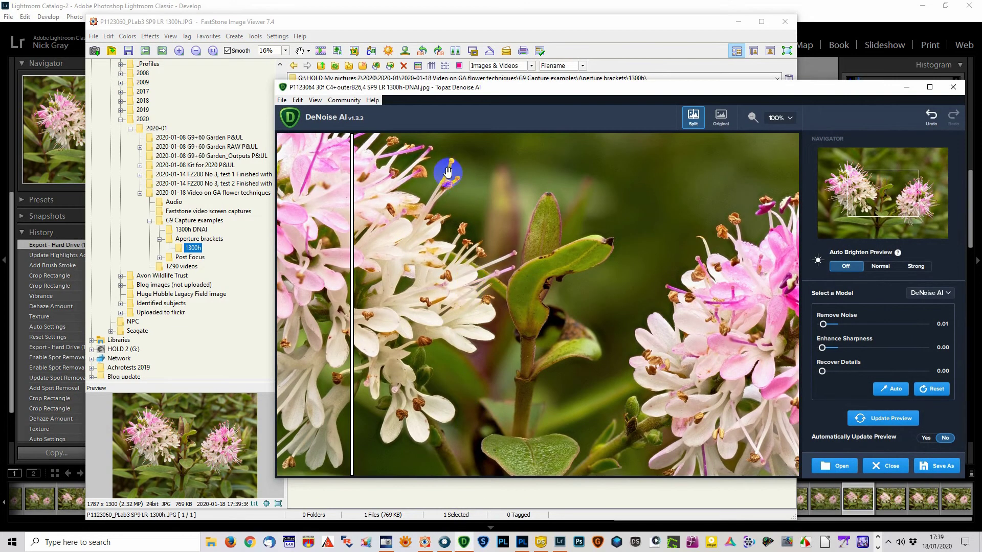
left_click_drag(487, 87, 409, 157)
left_click(325, 115)
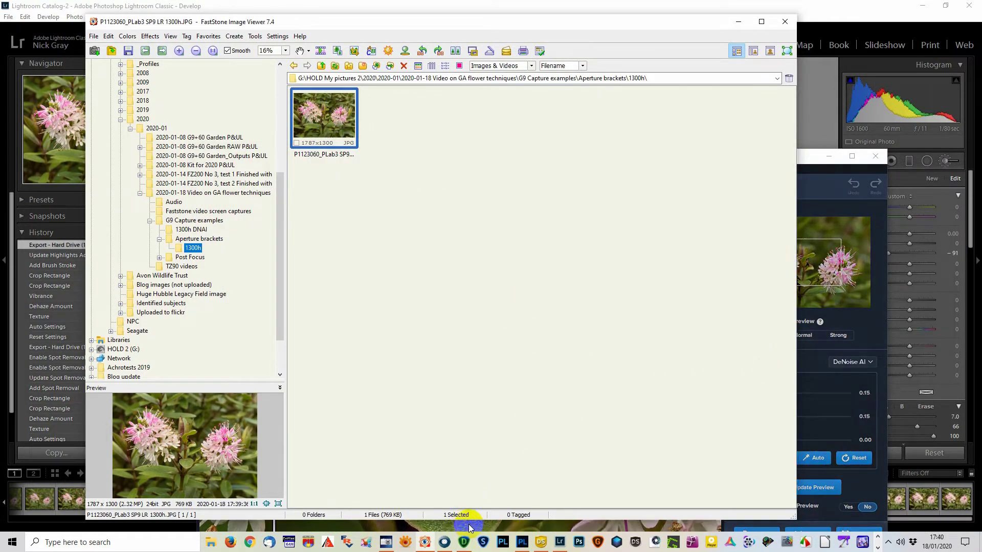
left_click(468, 524)
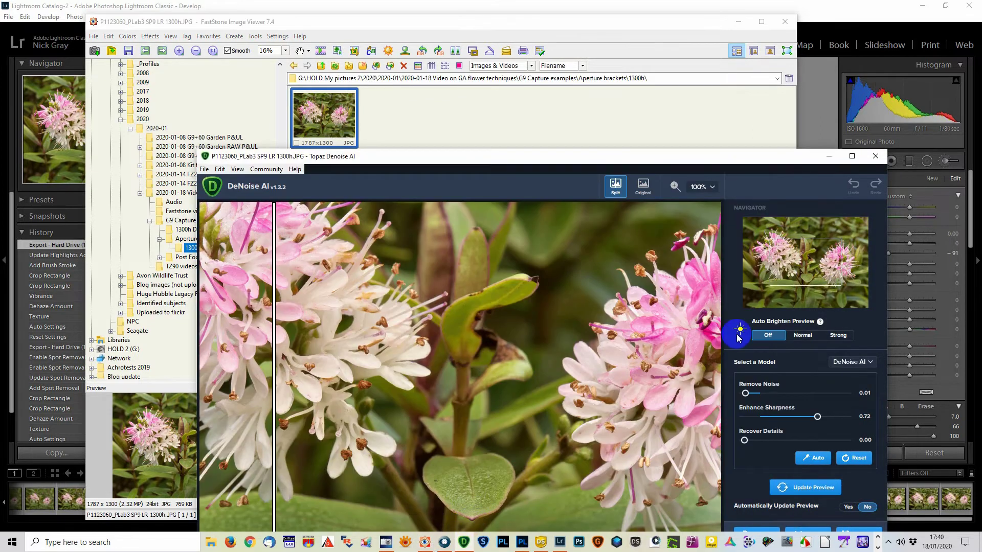
Step: Set Enhance Sharpness to 0.00, update the preview and compare the original with the denoised result across both flower heads
left_click_drag(817, 418, 643, 421)
left_click(810, 490)
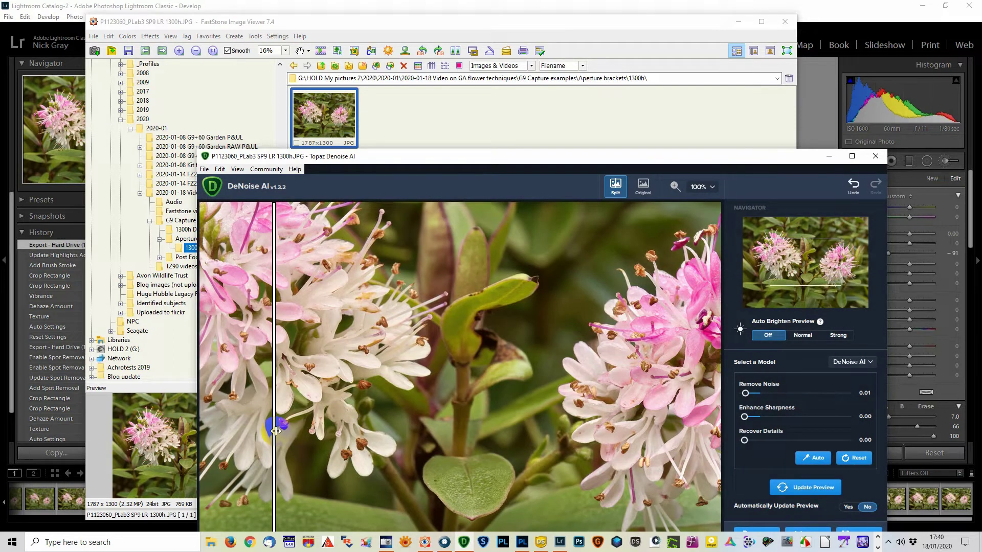
left_click_drag(276, 431, 457, 439)
left_click_drag(695, 441, 517, 448)
left_click_drag(588, 440, 546, 438)
left_click_drag(544, 373, 564, 391)
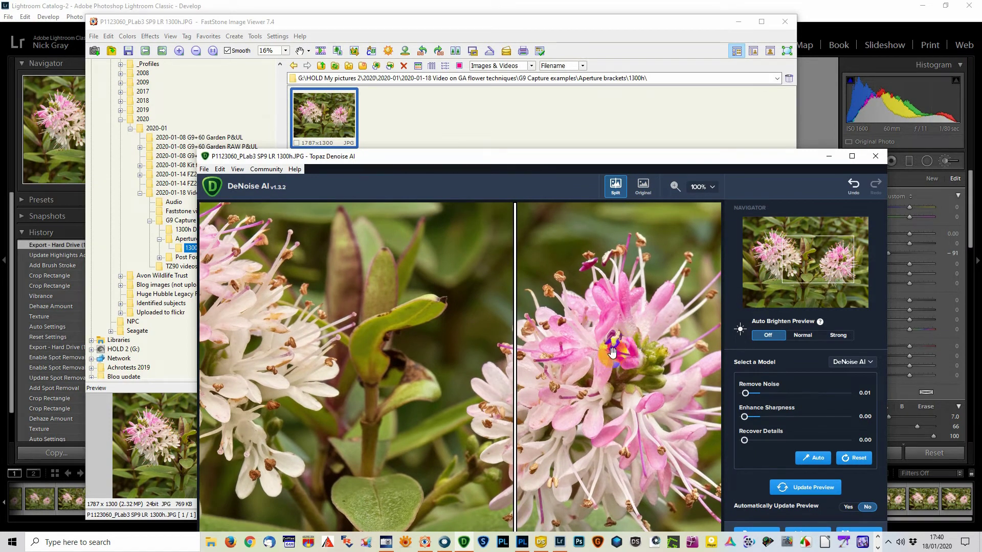
left_click(515, 418)
left_click_drag(515, 416, 443, 432)
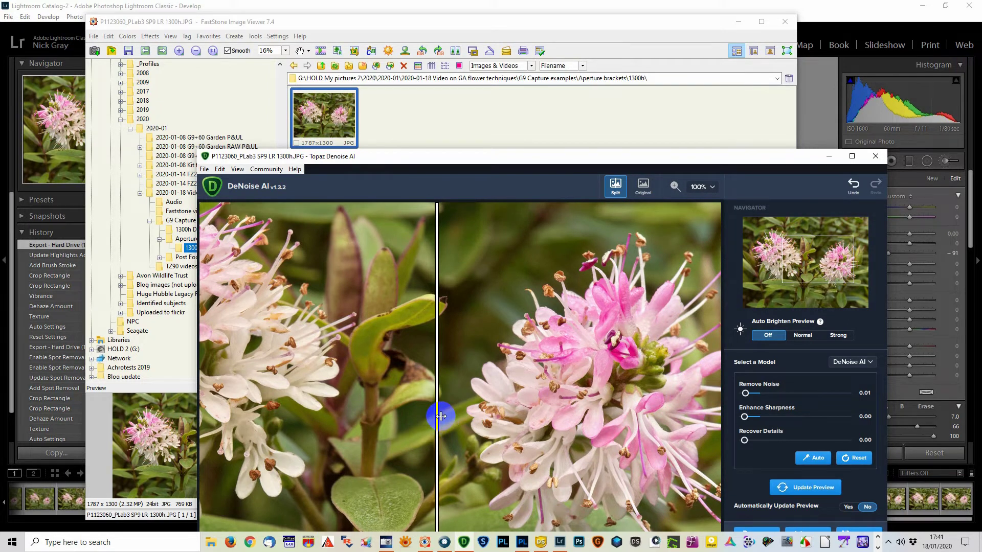
Step: Save the denoised image as a JPG with the -DNAI suffix in the 1300h folder, at quality 10 with the sRGB profile
left_click(655, 158)
left_click_drag(654, 158, 578, 85)
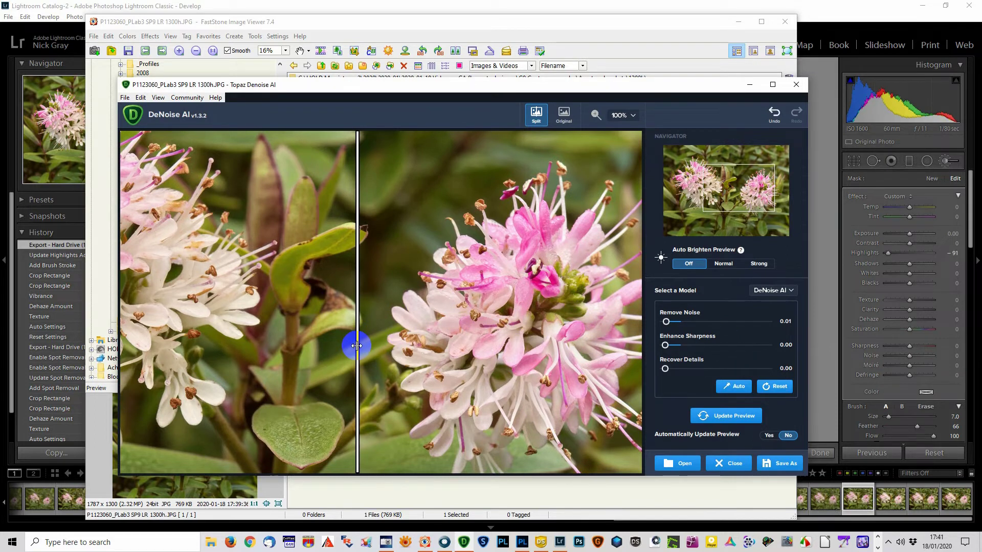
left_click(785, 465)
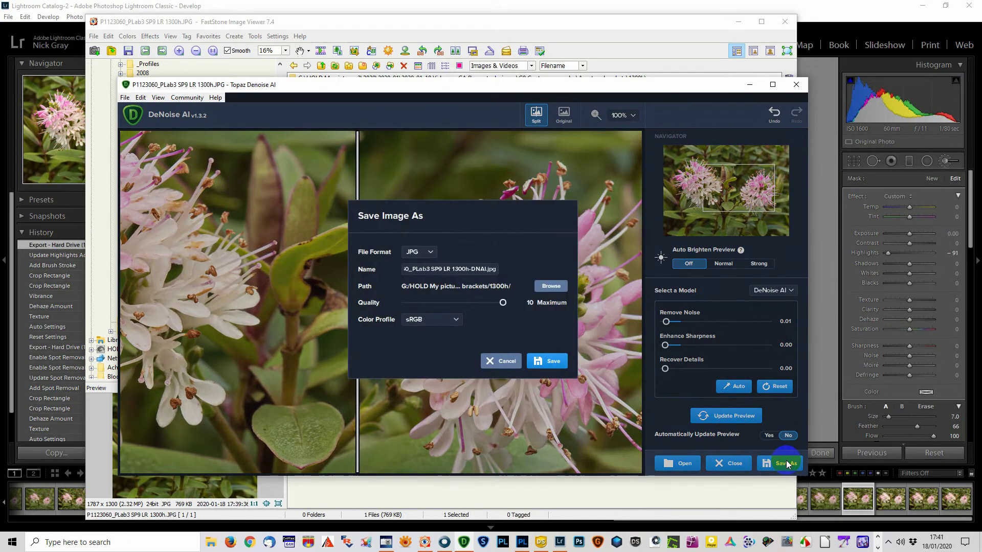
left_click(548, 363)
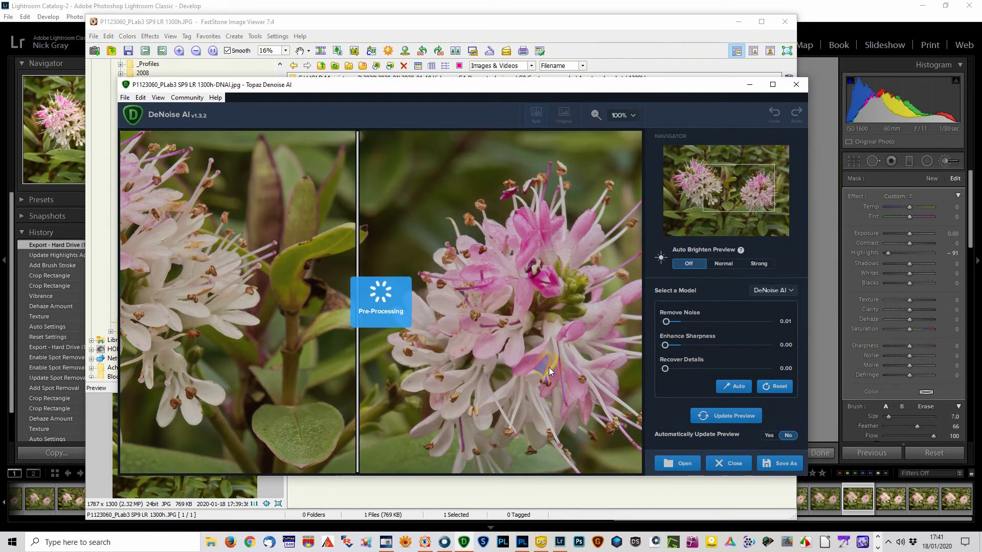
Step: Switch to FastStone, place P1123060_PLab3 SP9 LR 1300h-DNAI.jpg in the 1300h DNAI folder and open that folder
left_click(144, 307)
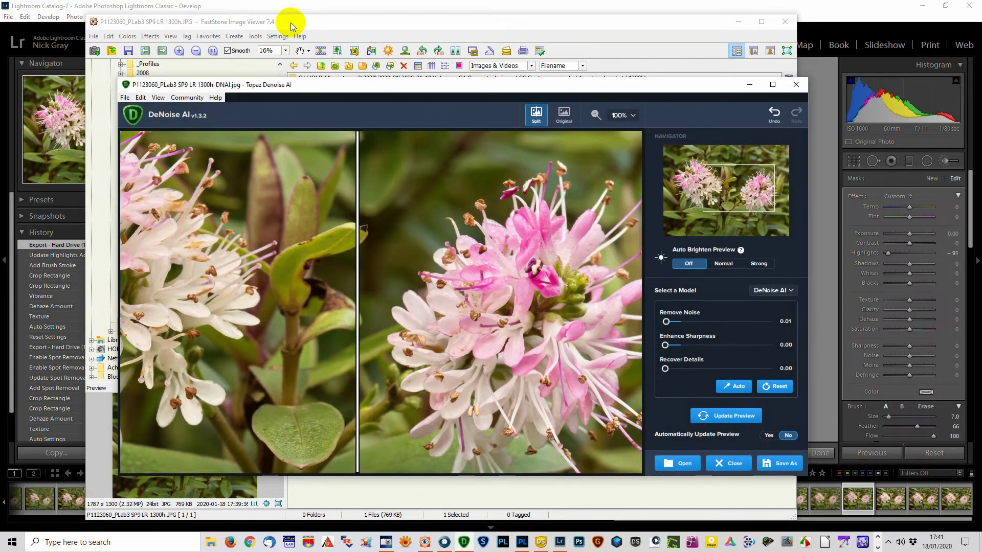
left_click(291, 22)
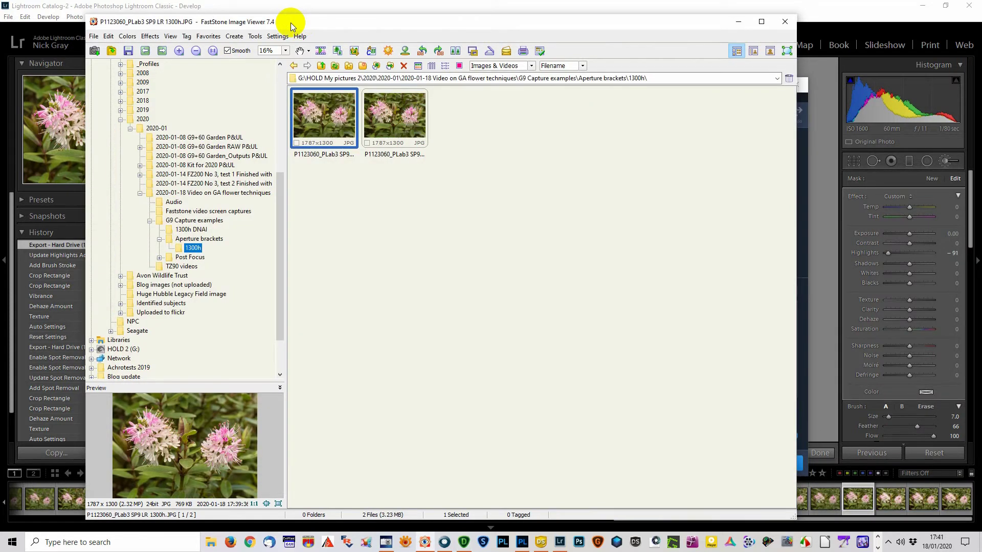
left_click(401, 129)
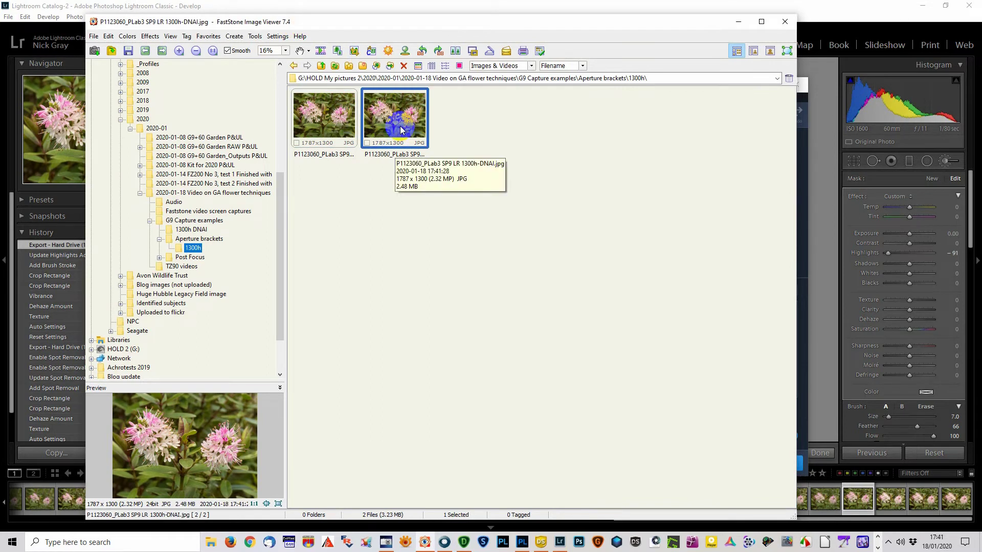
left_click(399, 127)
left_click_drag(400, 126, 244, 215)
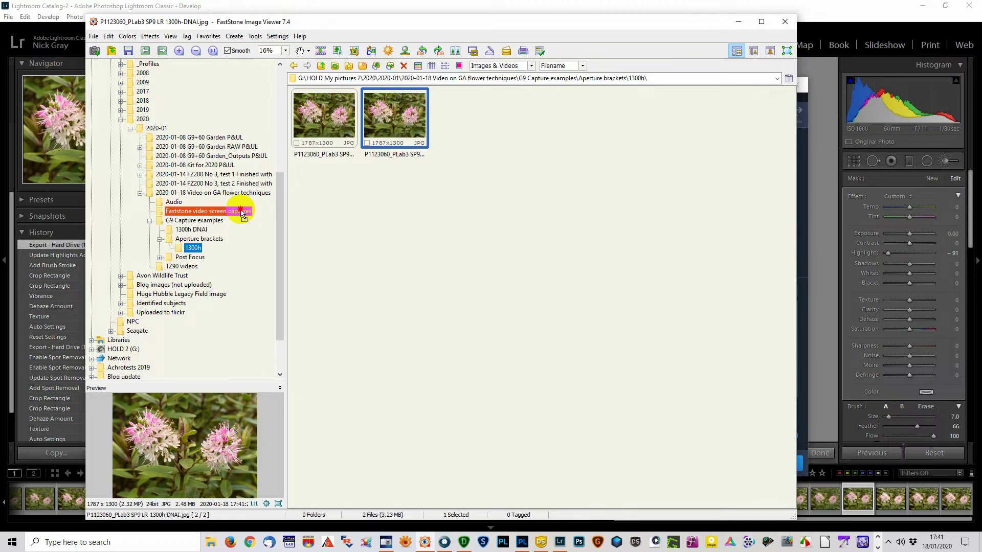
left_click_drag(242, 214, 205, 233)
left_click(205, 232)
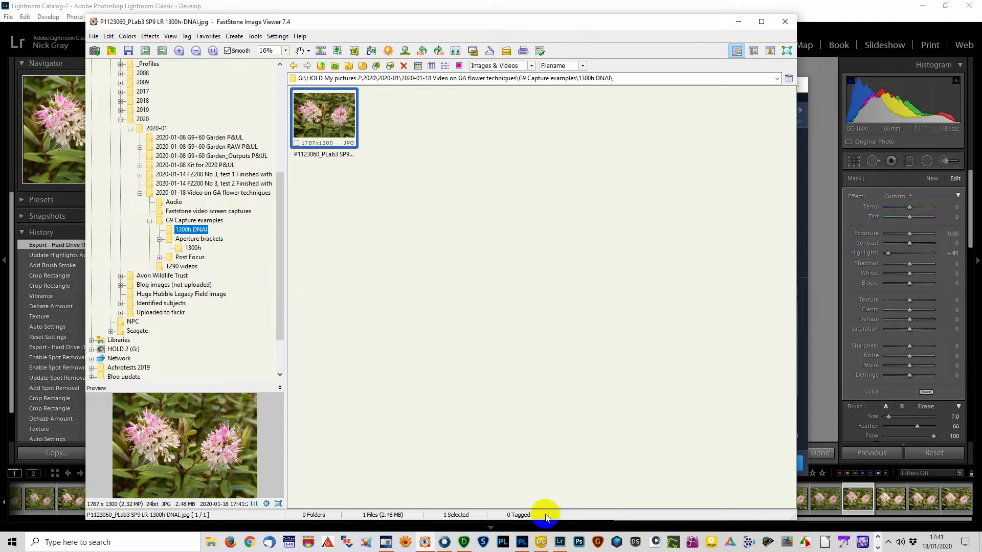
Step: Browse the Aperture brackets folder and open the Post Focus folder under G9 Capture examples
left_click(425, 543)
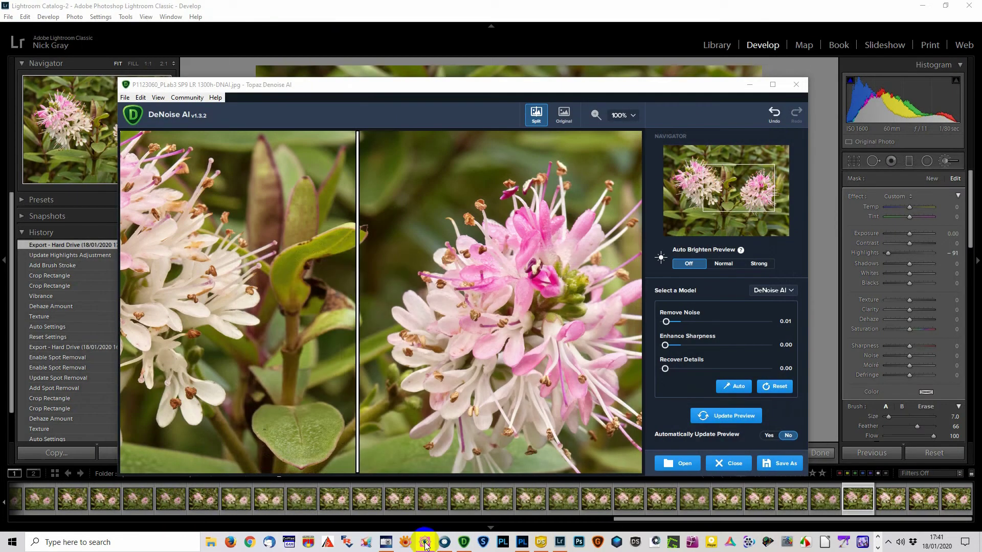
left_click(427, 544)
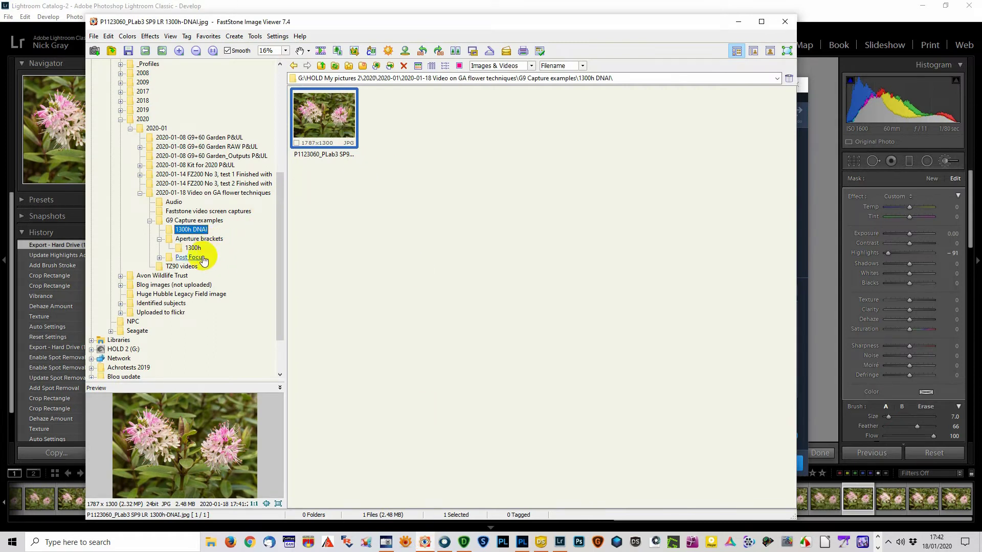
left_click(201, 239)
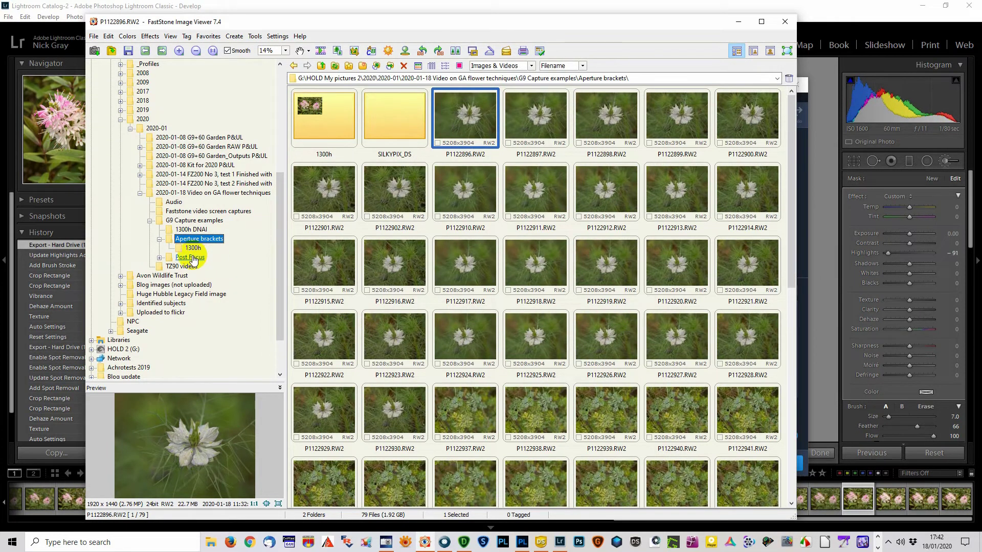
left_click(191, 257)
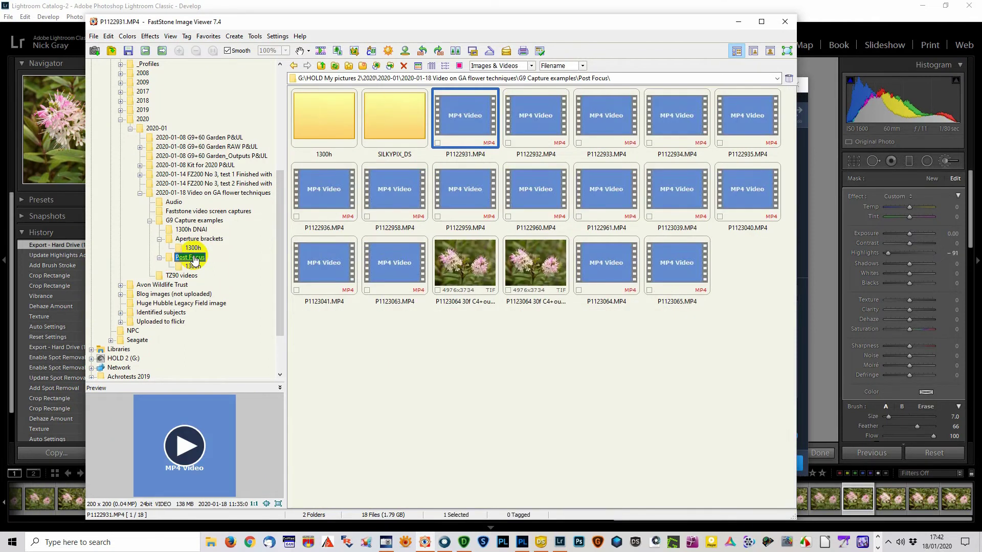
Step: Delete the two P1123064 30f TIFF images from the Post Focus folder
left_click(475, 271)
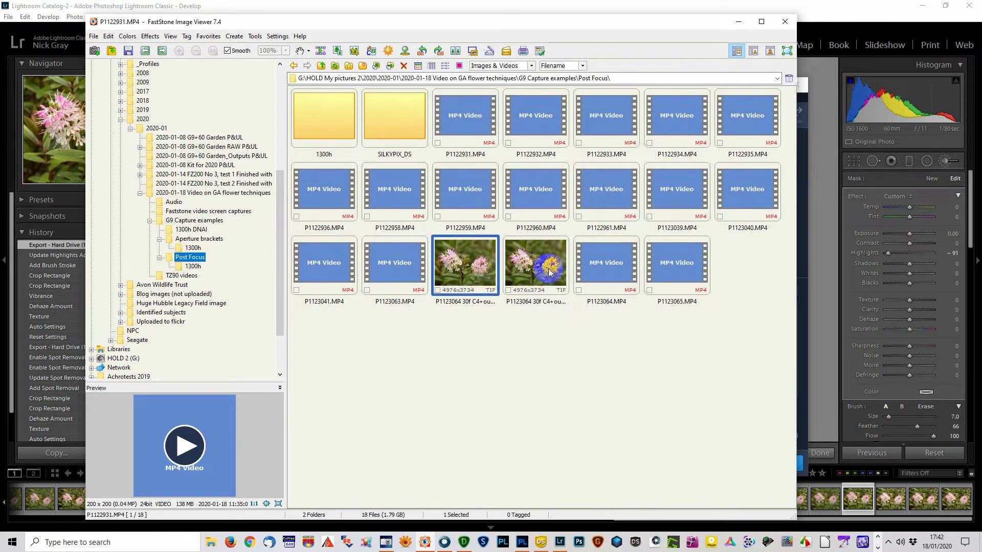
left_click(549, 272, "ctrl")
key("Delete")
key("Return")
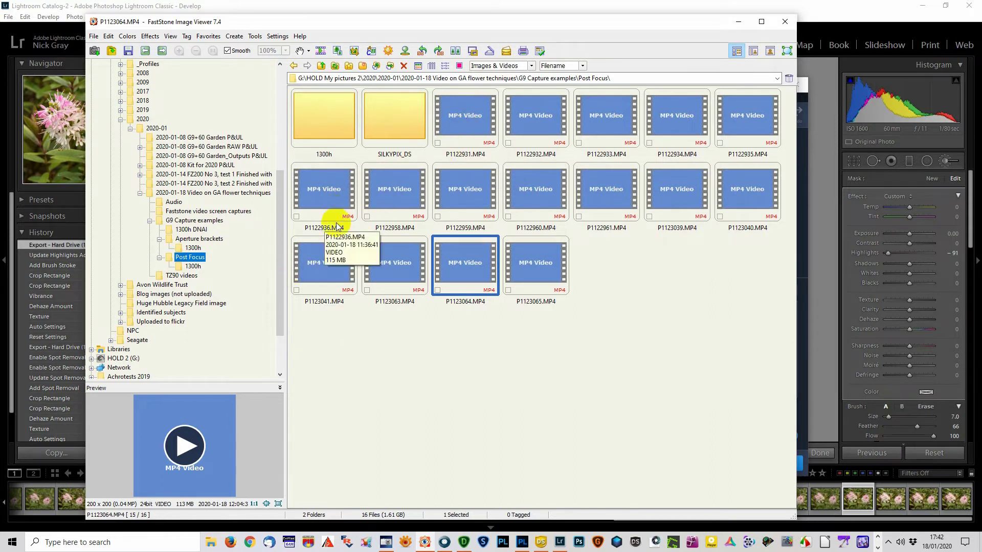
Step: Switch to PHOTOfunSTUDIO, view the P1123039 post focus video of the pink flowers, and return to the thumbnails
left_click(385, 545)
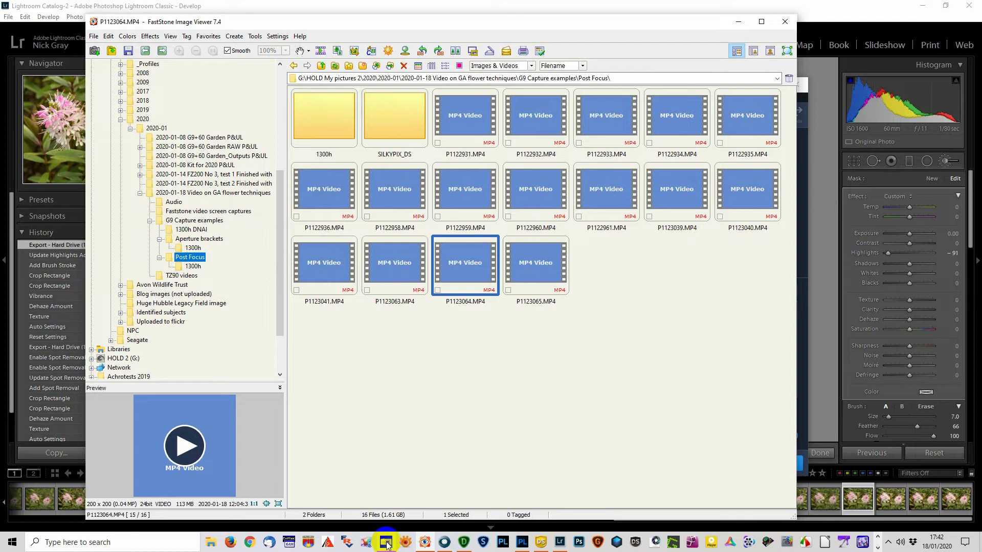
left_click(371, 316)
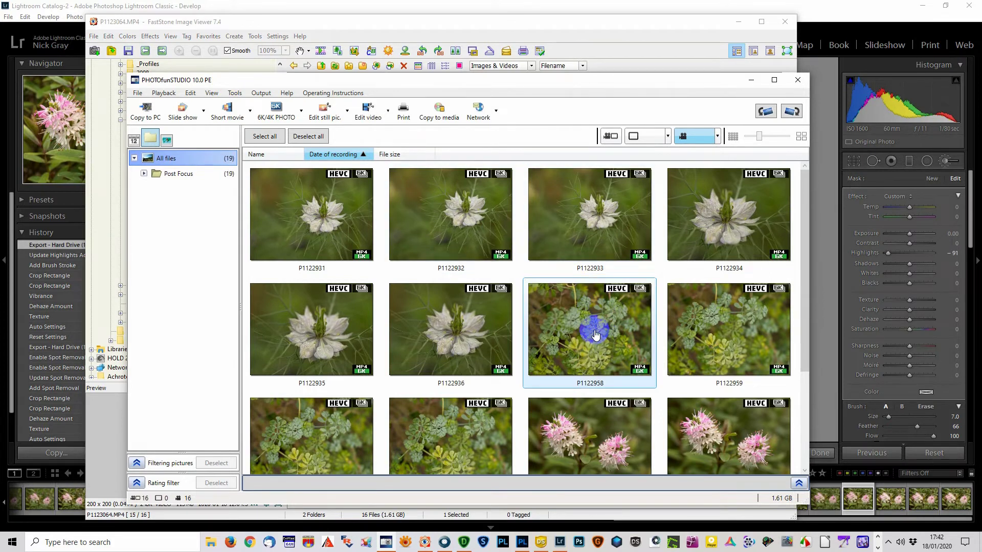
left_click_drag(805, 274, 803, 409)
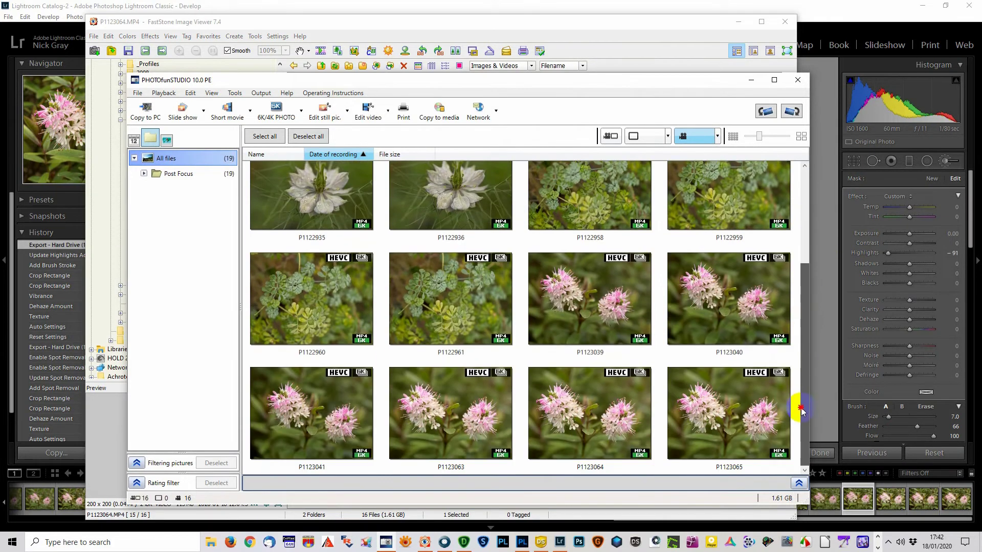
left_click(587, 284)
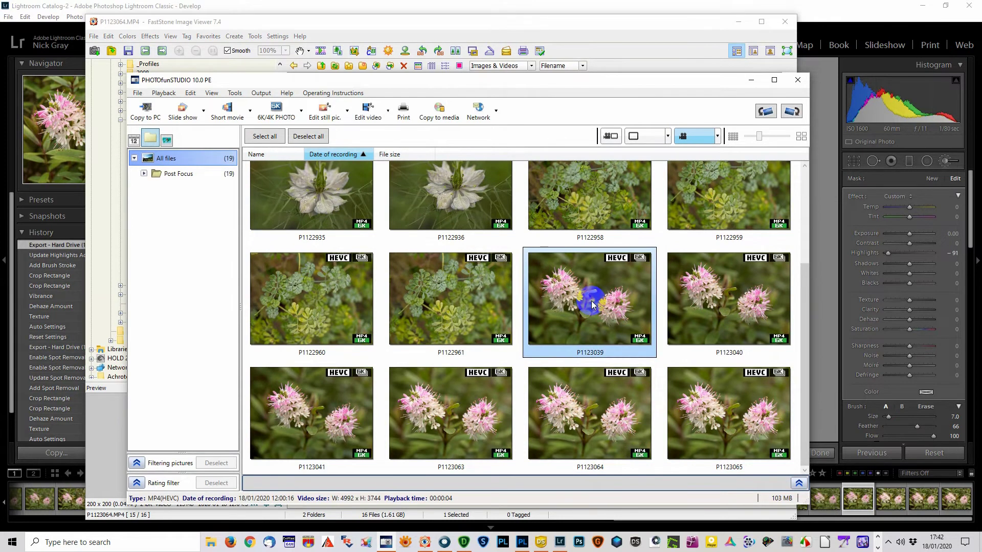
double_click(591, 300)
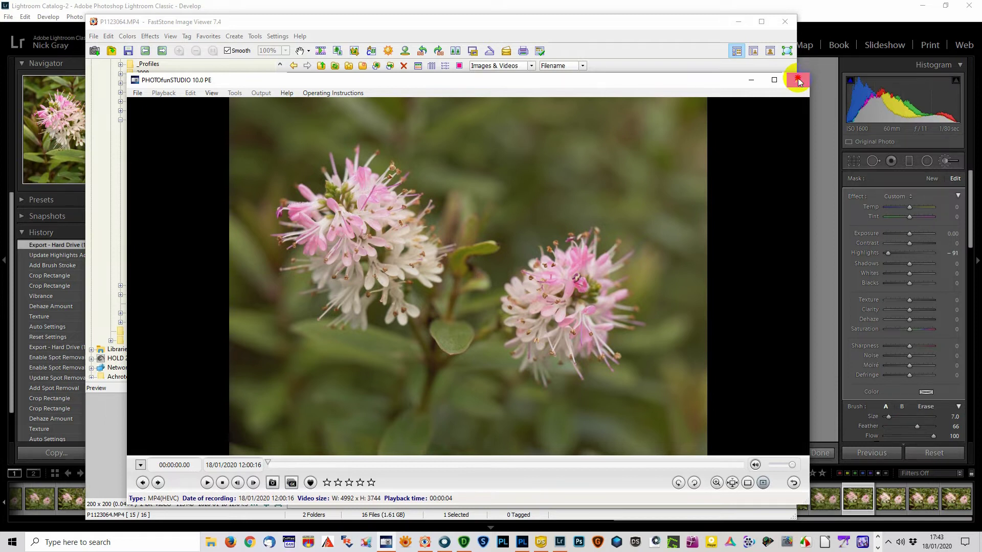
left_click(799, 82)
scroll(645, 375, "down", 2)
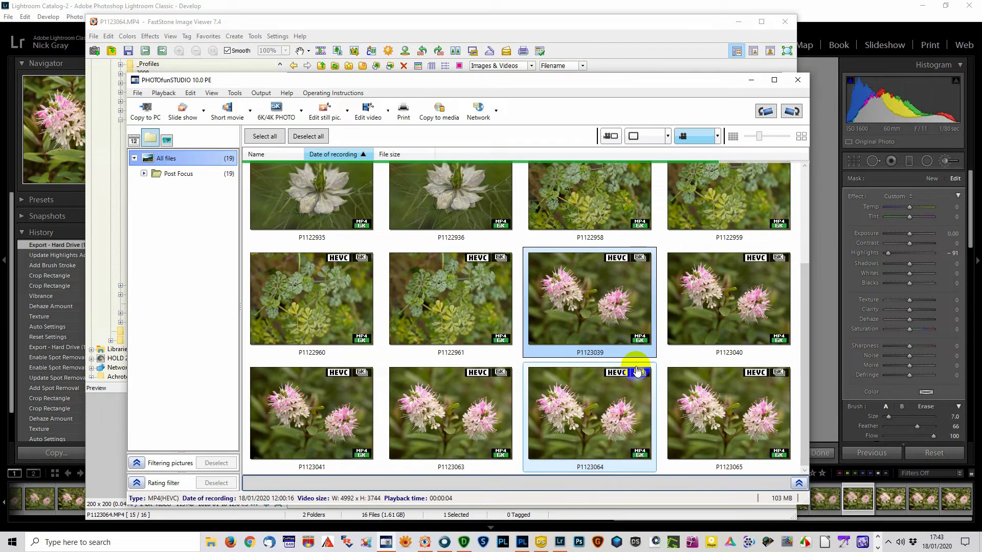
Step: Open the P1123064 post focus video and play it through to watch the focus move across the scene
left_click(577, 424)
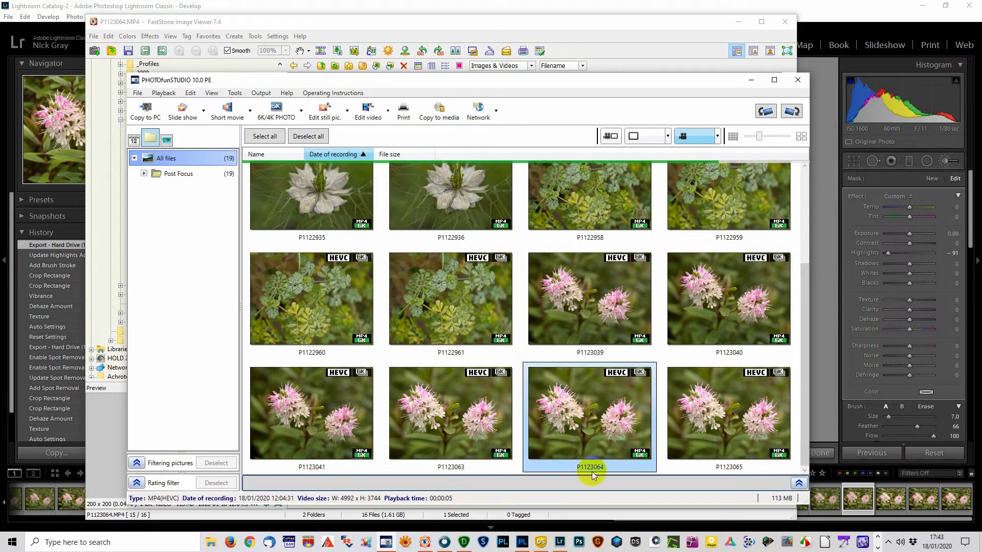
left_click(611, 425)
left_click(611, 414)
double_click(596, 413)
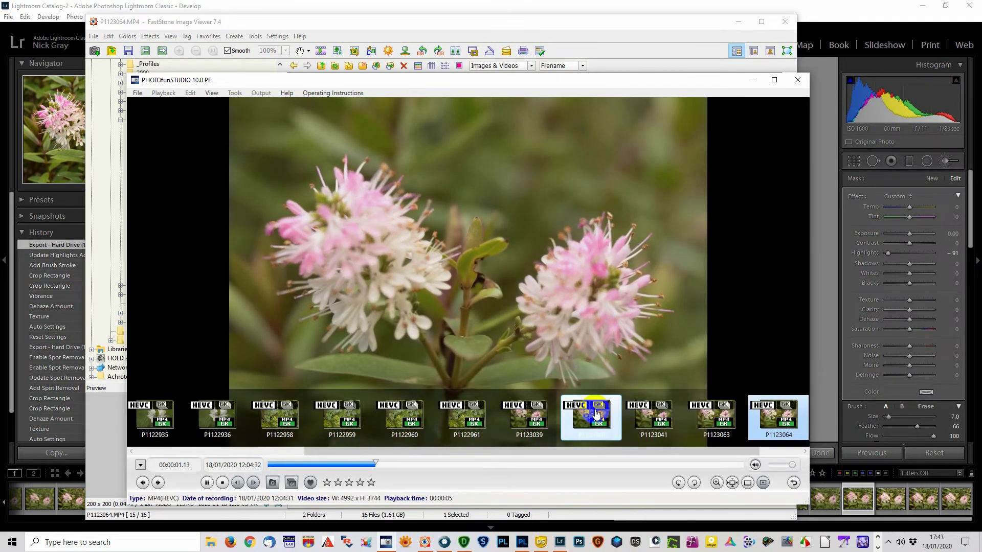
left_click(757, 314)
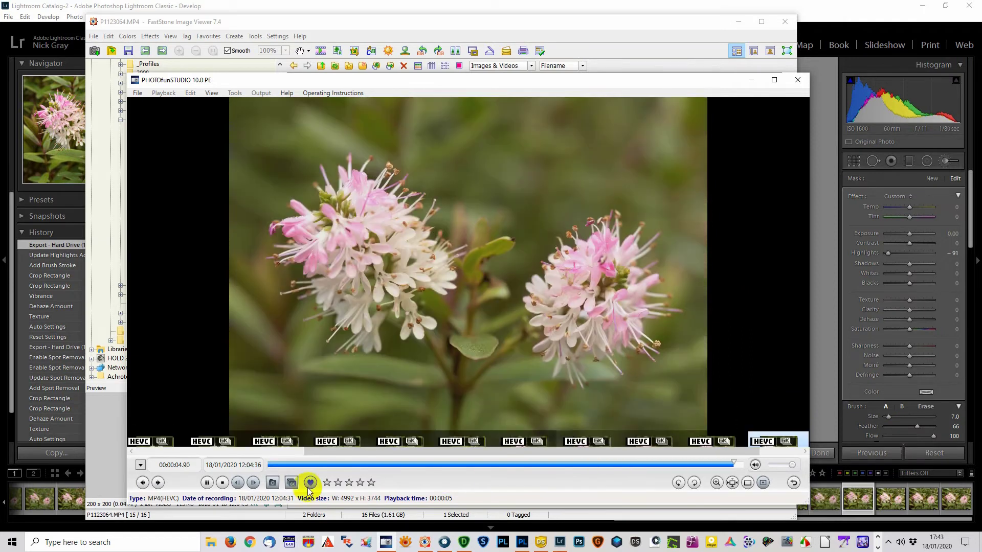
left_click(208, 484)
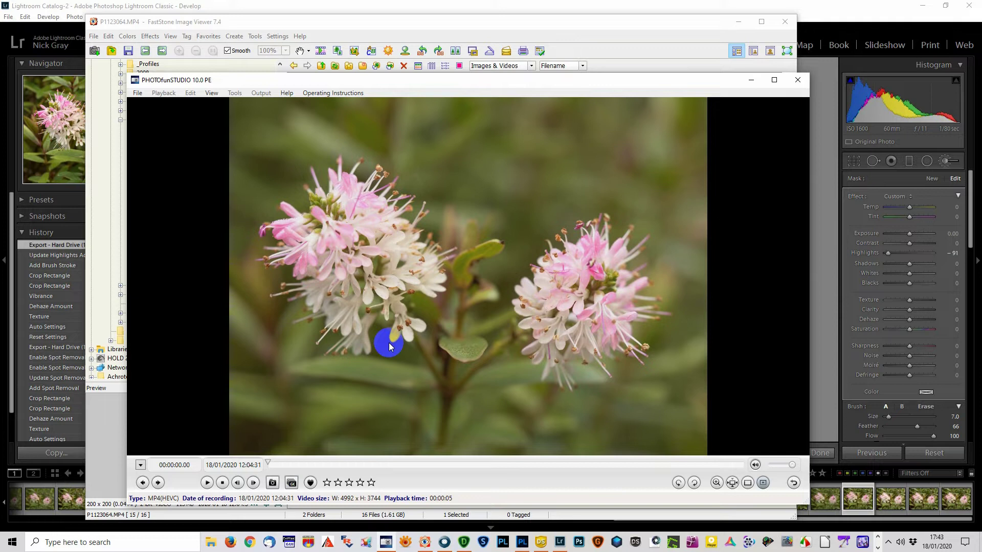
Step: Switch to Helicon Focus, exit the old stacking session without saving its results, and relaunch the program empty
left_click(443, 544)
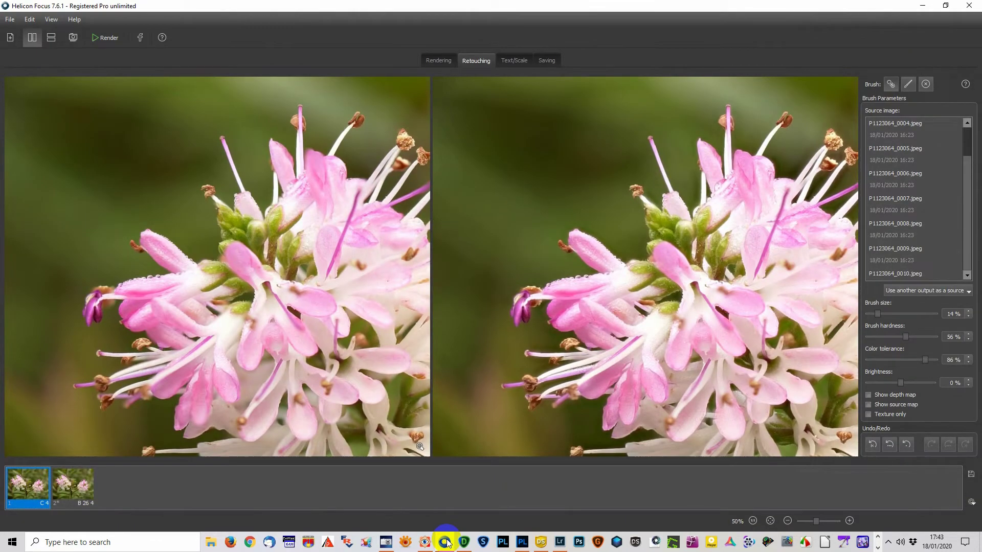
left_click(968, 6)
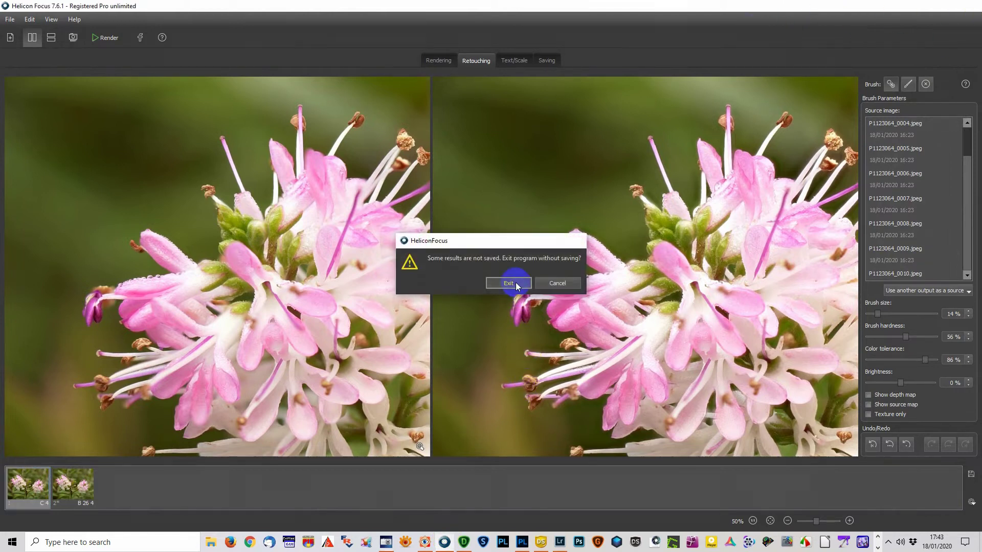
left_click(509, 283)
left_click(445, 543)
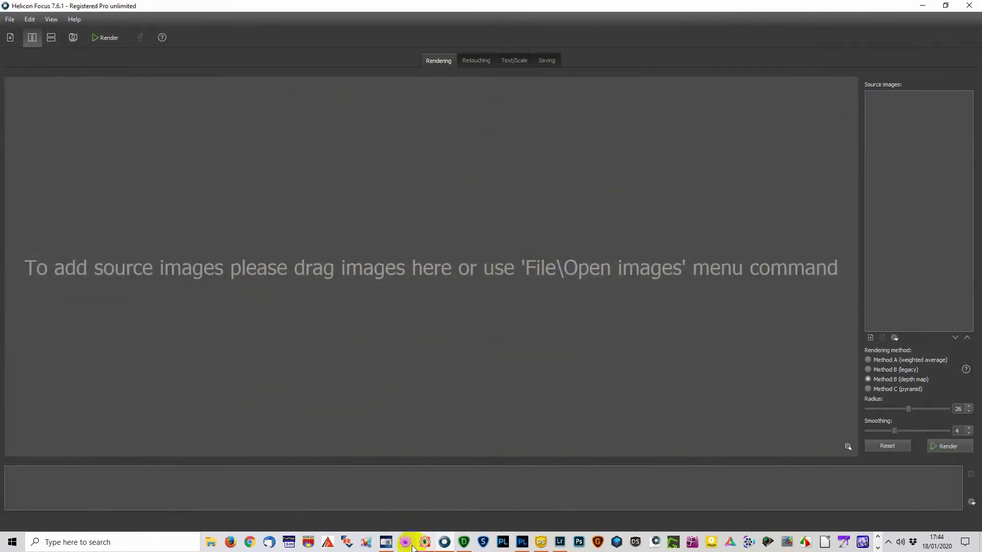
Step: Return to PHOTOfunSTUDIO, close the P1123064 playback and locate that video among the thumbnails
left_click(387, 543)
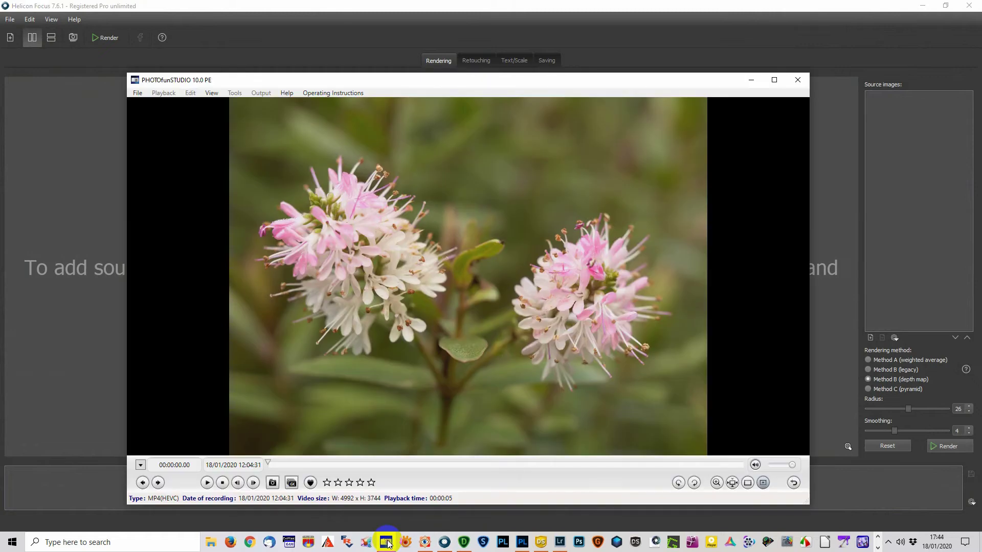
left_click(796, 83)
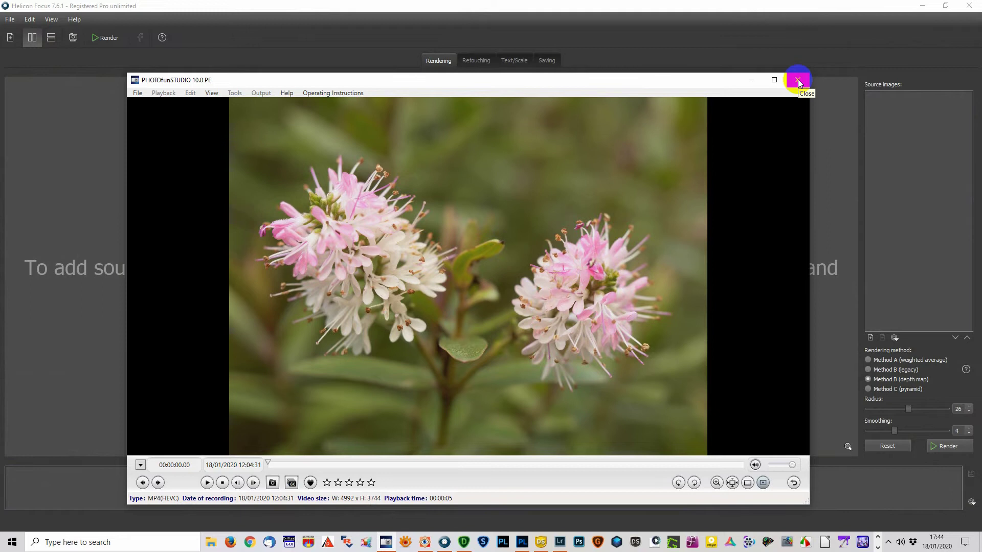
left_click(797, 80)
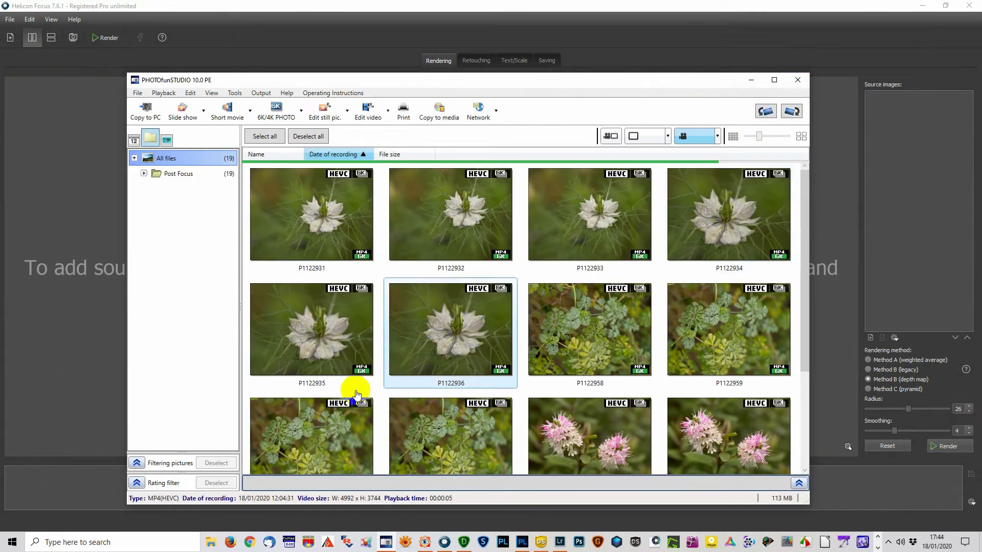
left_click(568, 384)
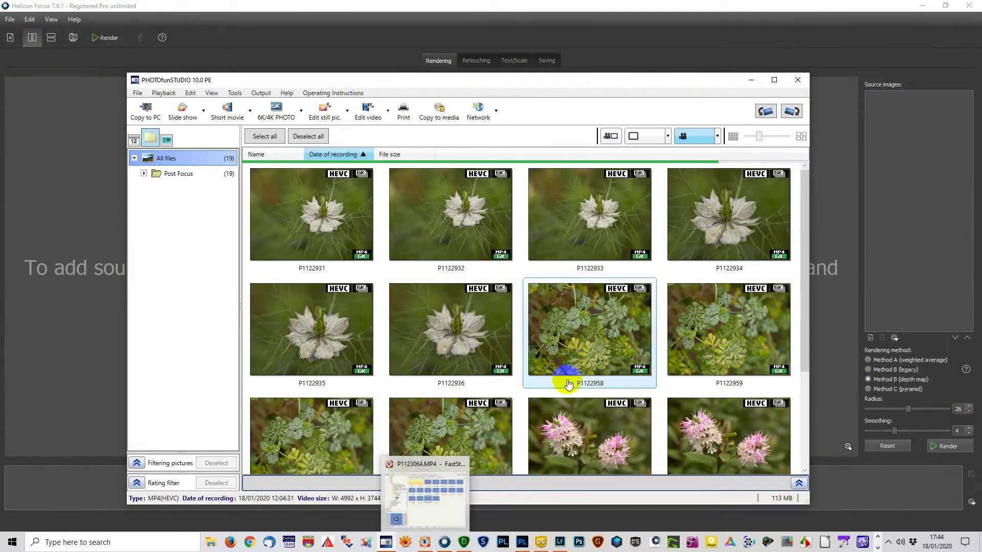
left_click(796, 362)
left_click_drag(805, 354, 816, 483)
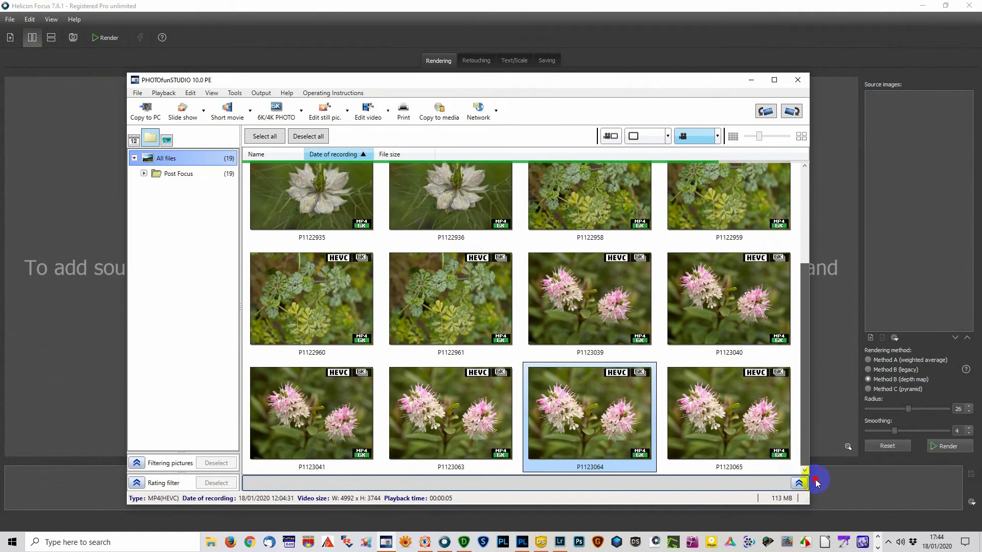
Step: Switch to FastStone, load P1123064.MP4 from the Post Focus folder into Helicon Focus as source images, and bring Helicon Focus forward
left_click(412, 544)
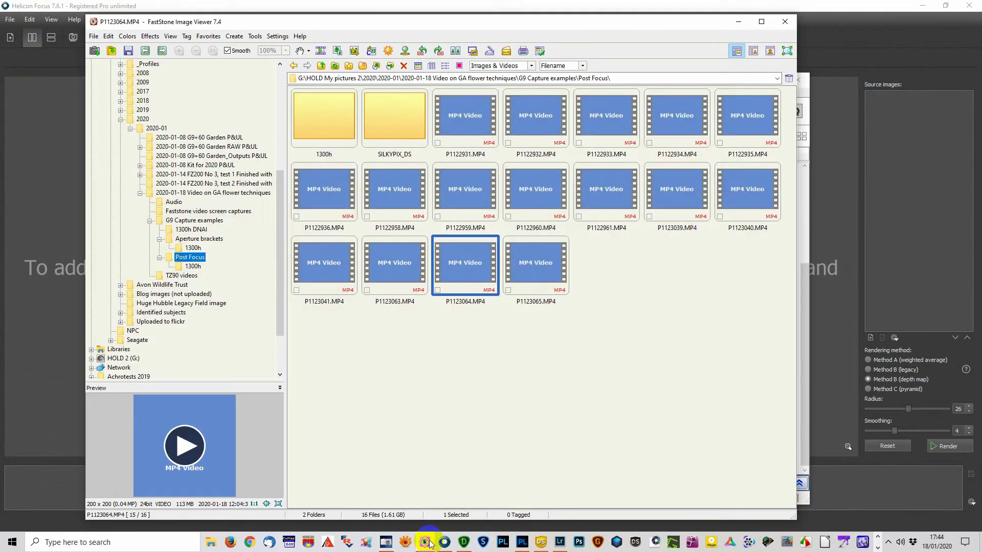
left_click(465, 262)
left_click_drag(466, 262, 68, 299)
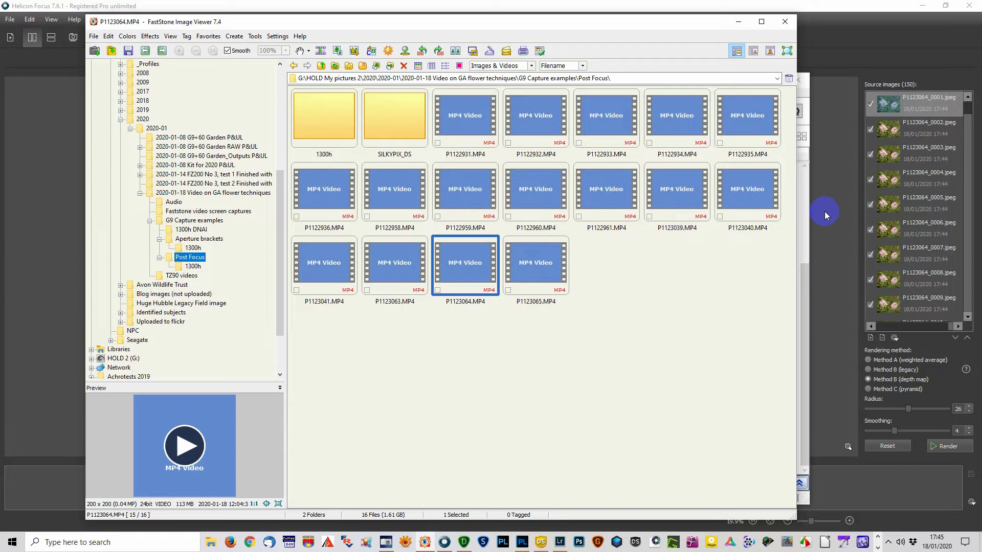
left_click(918, 29)
Step: Compare the first few source frames, from P1123064_0001 to P1123064_0006, to judge where sharp focus on the nearest flower parts begins
left_click(918, 106)
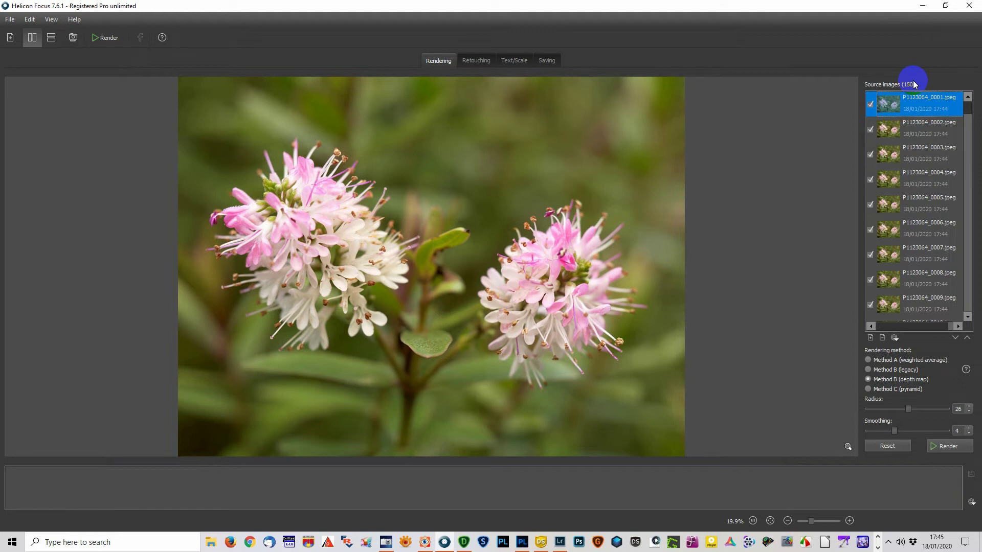
left_click(935, 102)
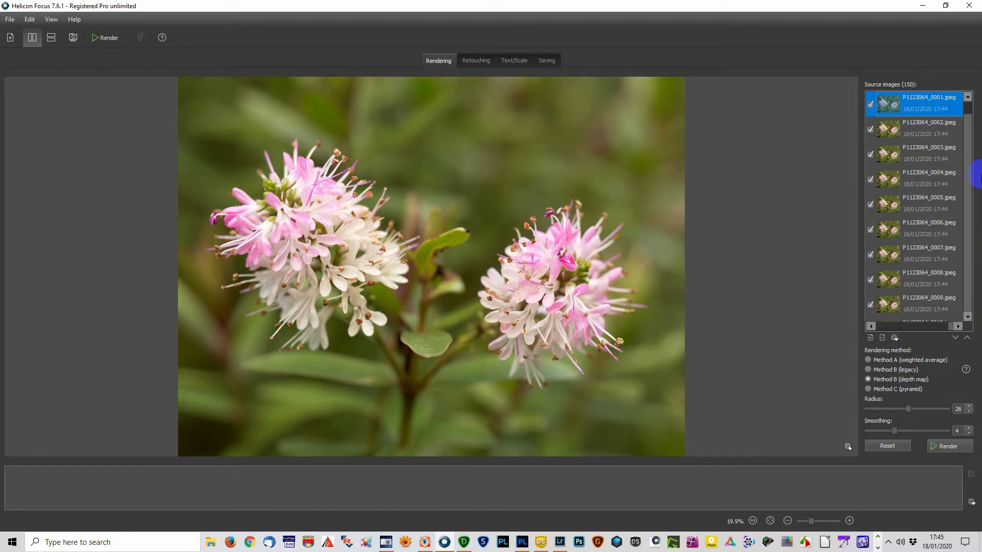
key("Down")
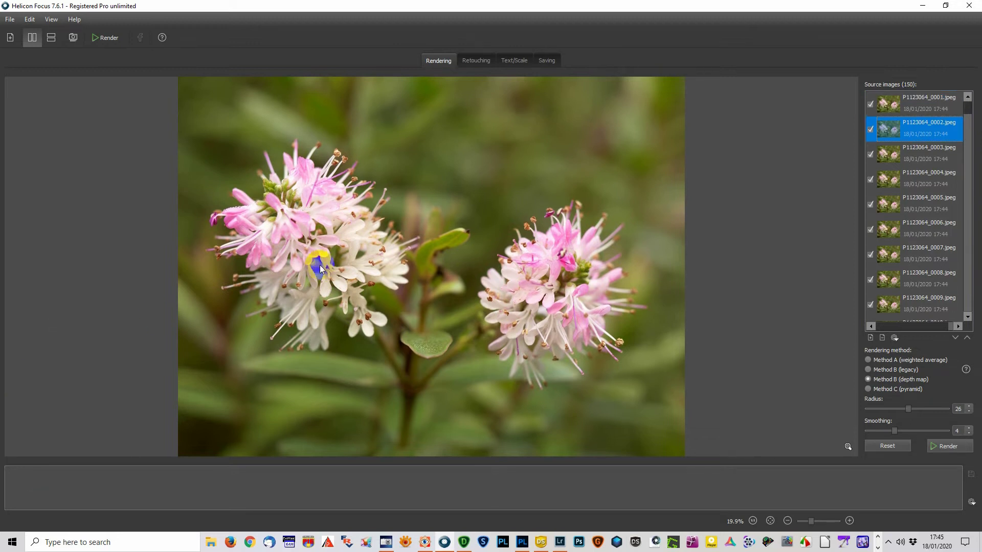
mouse_move(245, 187)
left_mouse_down()
mouse_move(313, 217)
mouse_move(291, 215)
mouse_move(322, 215)
mouse_move(298, 248)
left_mouse_up()
key("Down")
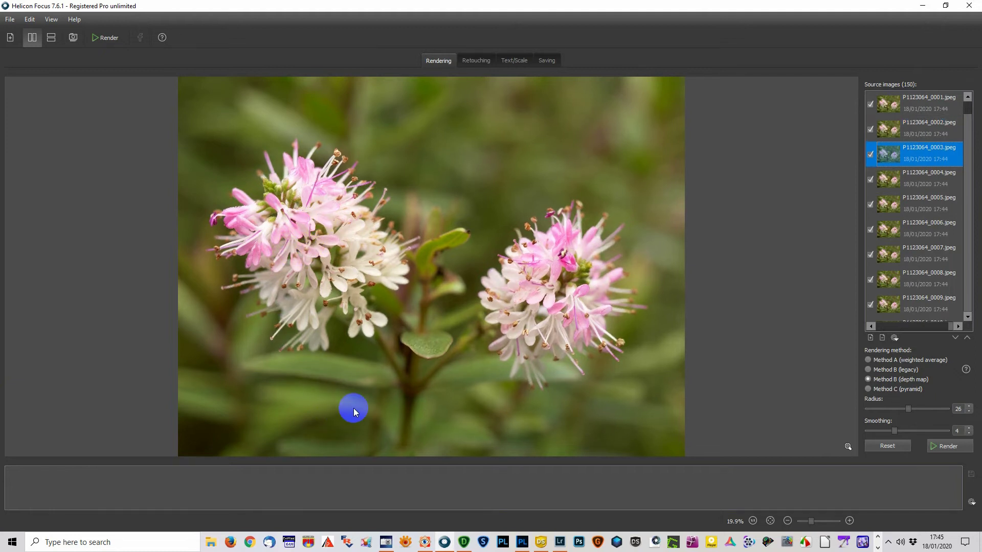
key("Up")
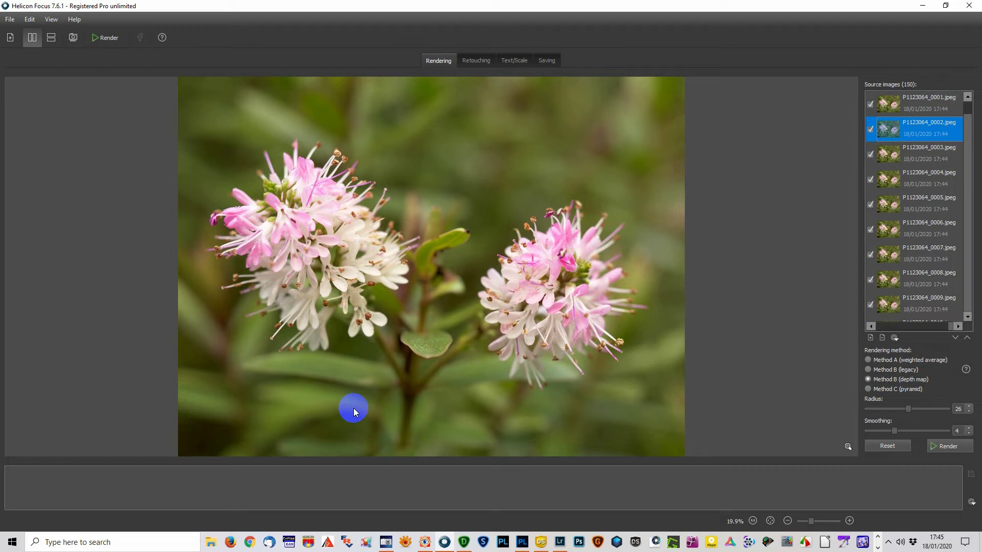
key("Down")
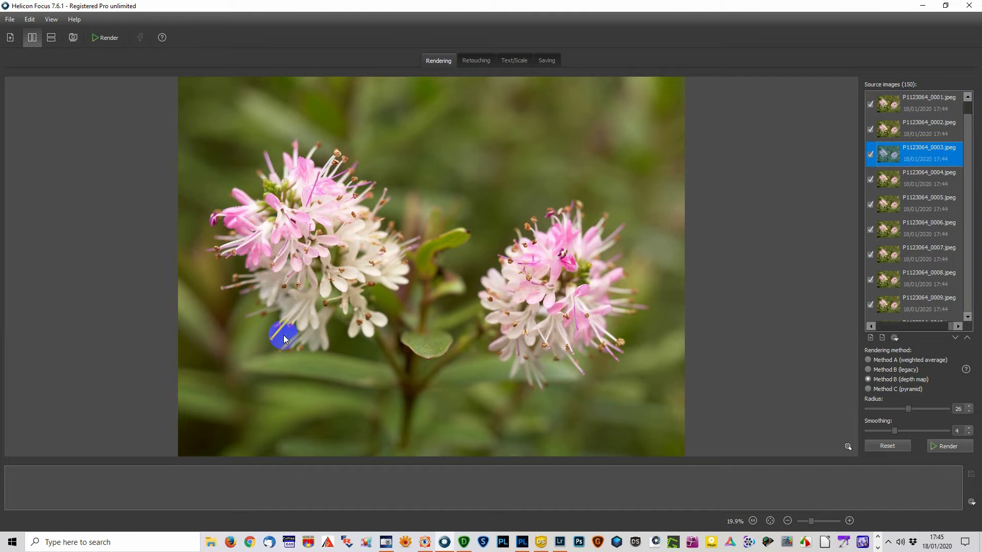
key("Down")
key("Down")
key("Down")
key("Down")
key("Down")
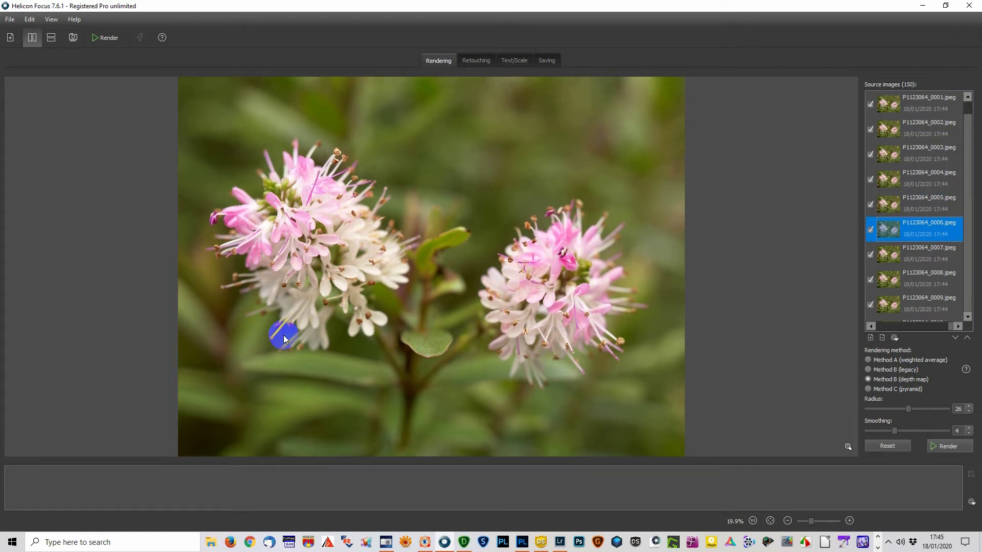
key("Up")
key("Up")
key("Up")
key("Up")
key("Up")
key("Up")
key("Up")
key("Down")
key("Down")
key("Down")
key("Down")
key("Down")
key("Up")
key("Up")
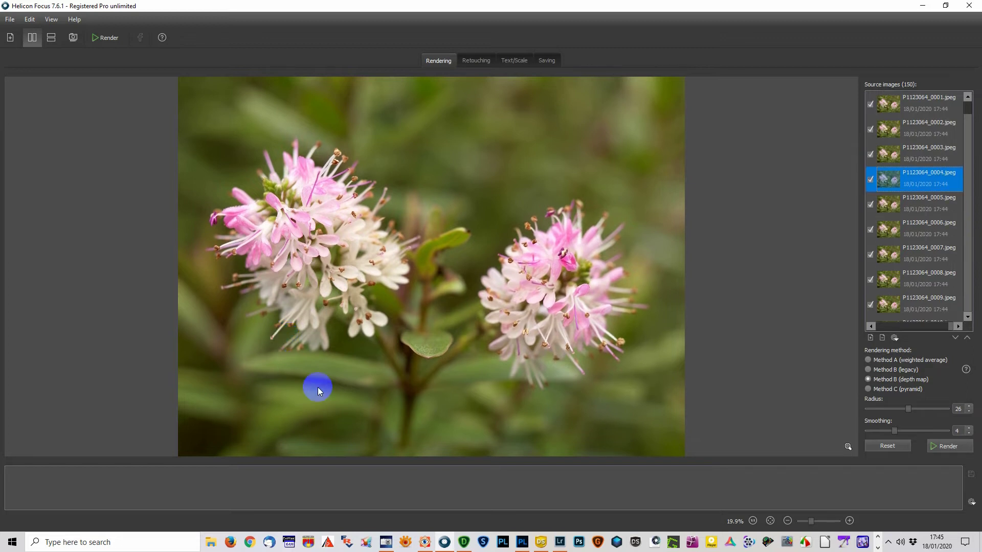
Step: Remove frames P1123064_0001 to P1123064_0003 from the source images
left_click_drag(934, 155, 936, 106)
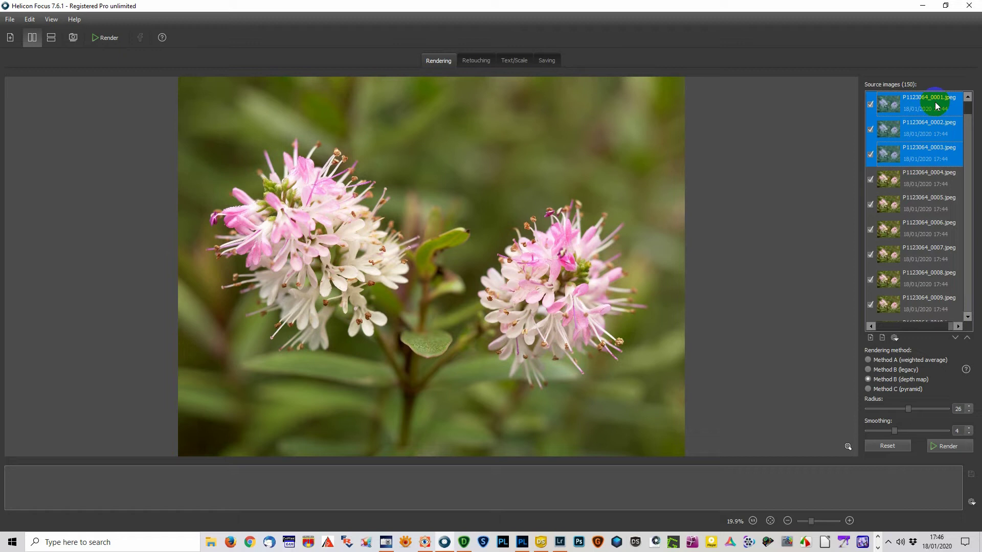
key("Delete")
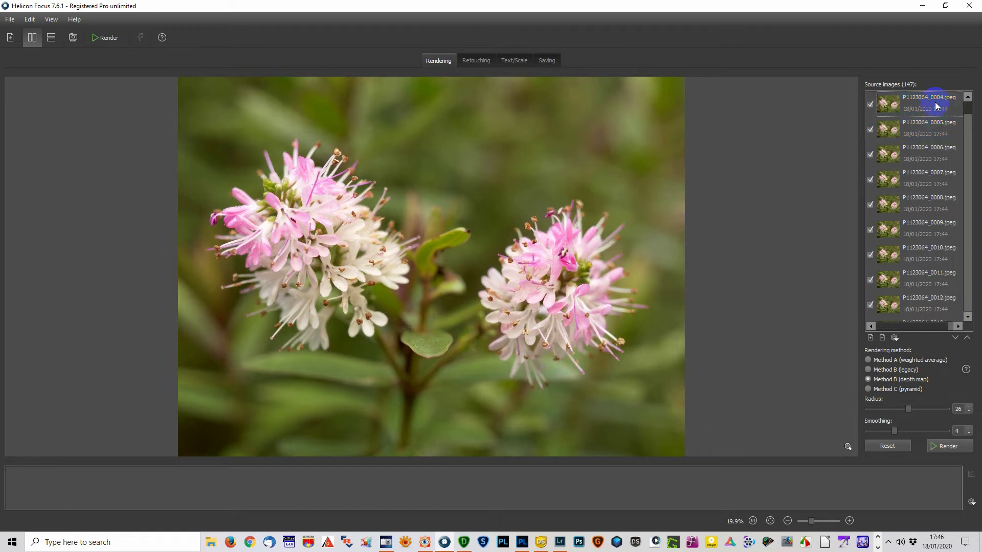
Step: Step through the source frames from P1123064_0004 to P1123064_0054 to examine how the focus moves back through the flower heads
left_click(936, 106)
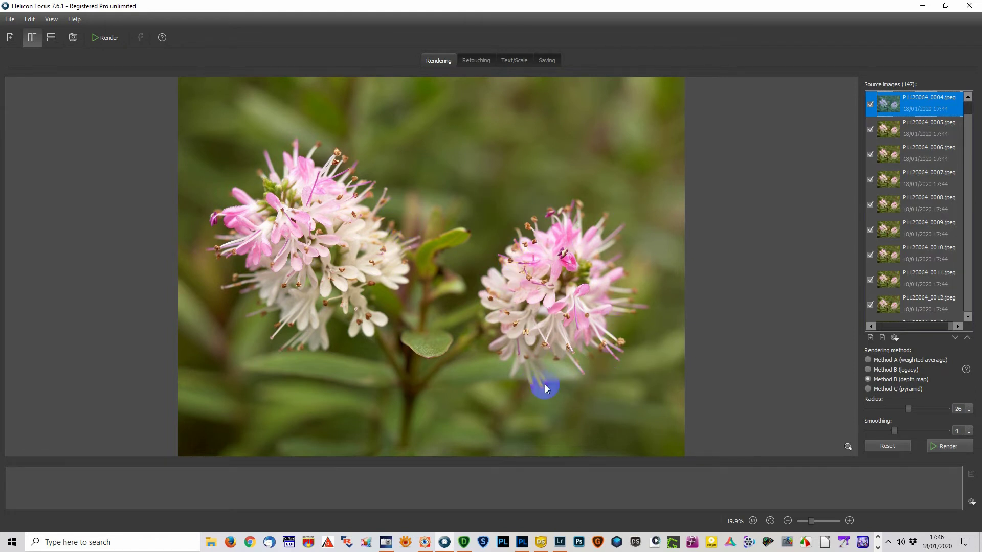
key("Down")
key("Down")
key("Down")
key("Down")
key("Down")
key("Down")
key("Down")
key("Down")
key("Down")
key("Down")
key("Down")
key("Down")
key("Down")
key("Down")
key("Down")
key("Down")
key("Down")
key("Down")
key("Down")
key("Down")
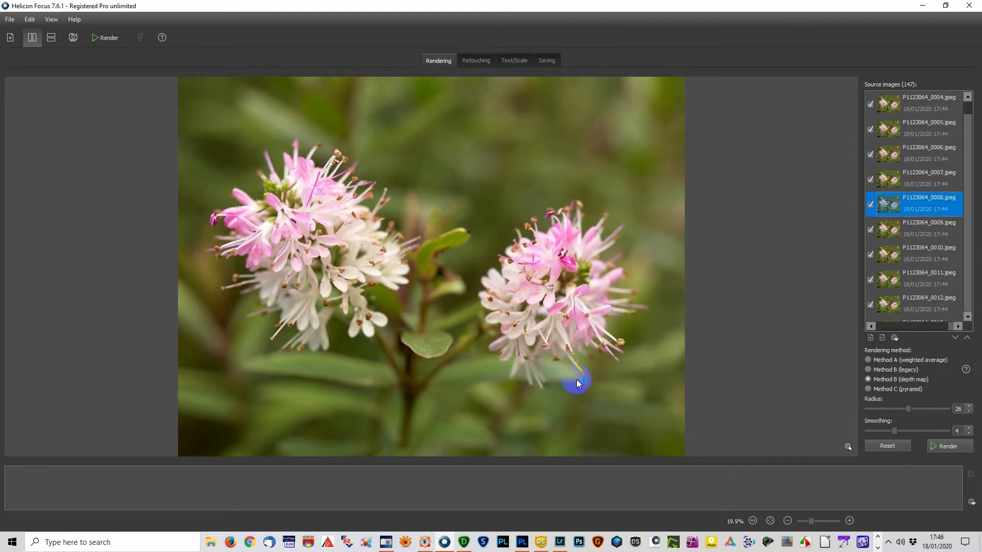
key("Down")
key("Down")
key("Down")
key("Down")
key("Down")
key("Down")
key("Down")
key("Down")
key("Down")
key("Down")
key("Down")
key("Down")
key("Down")
key("Down")
key("Down")
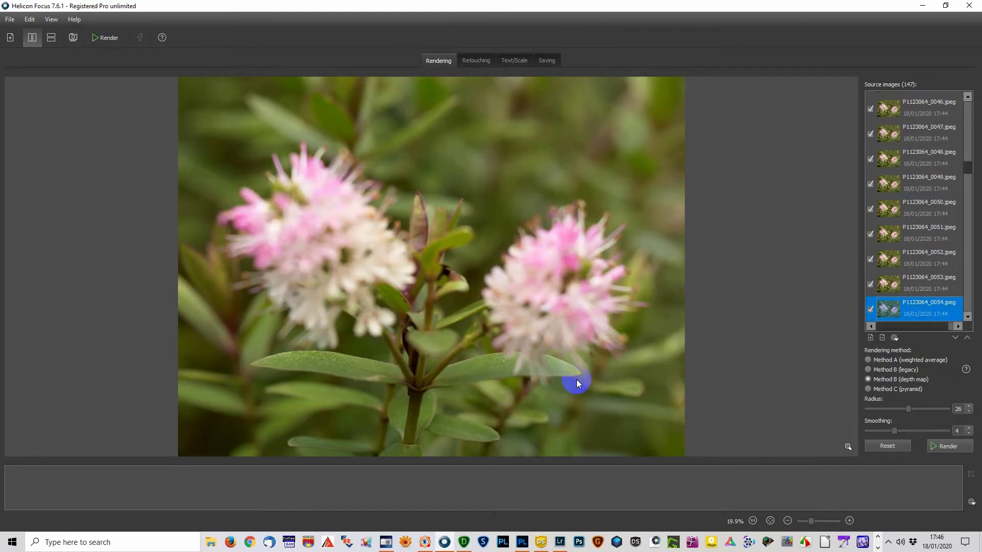
Step: Go back through the frames from P1123064_0054 to P1123064_0025 to examine when the flower heads are in focus
key("Up")
key("Up")
key("Up")
key("Up")
key("Up")
key("Up")
key("Up")
key("Up")
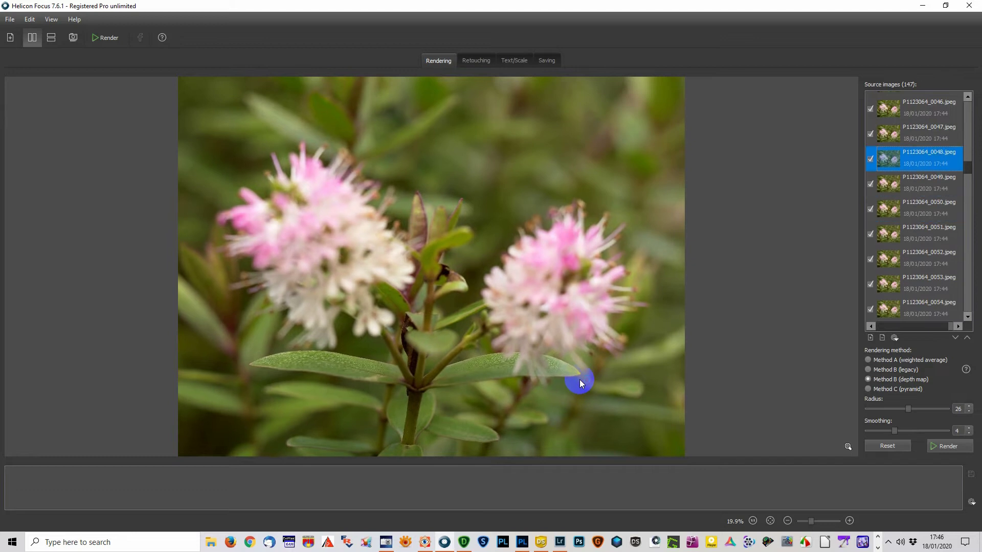
key("Up")
key("Up")
key("Up")
key("Up")
key("Up")
key("Up")
key("Up")
key("Up")
key("Up")
key("Up")
key("Up")
key("Up")
key("Up")
key("Up")
key("Up")
key("Up")
key("Up")
key("Up")
key("Up")
key("Up")
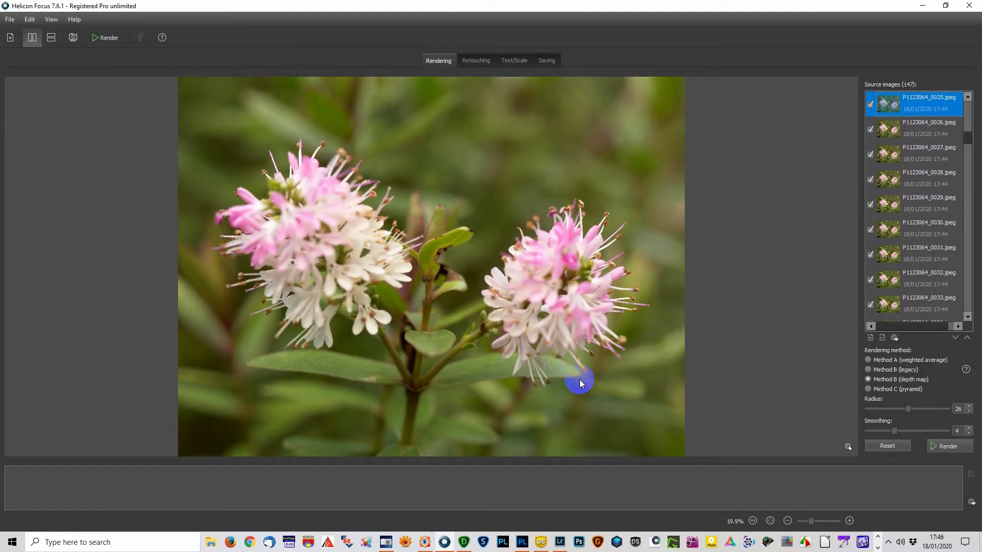
Step: Review the frames forward from P1123064_0025 to P1123064_0052, checking where the flowers, stem and leaves go out of focus
key("Down")
key("Down")
key("Down")
key("Down")
key("Down")
key("Down")
key("Down")
key("Down")
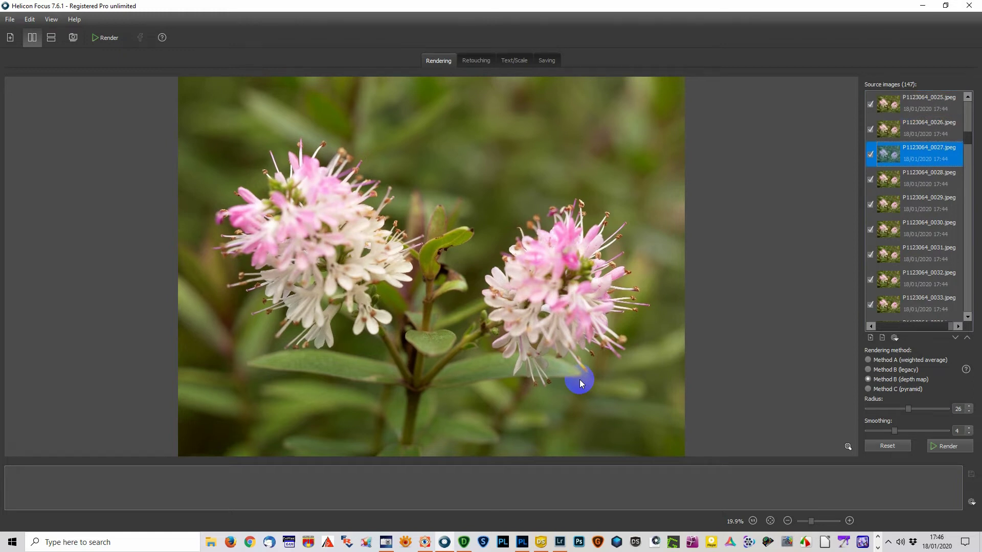
key("Down")
key("Down")
key("Down")
key("Down")
key("Down")
key("Down")
key("Down")
key("Down")
key("Down")
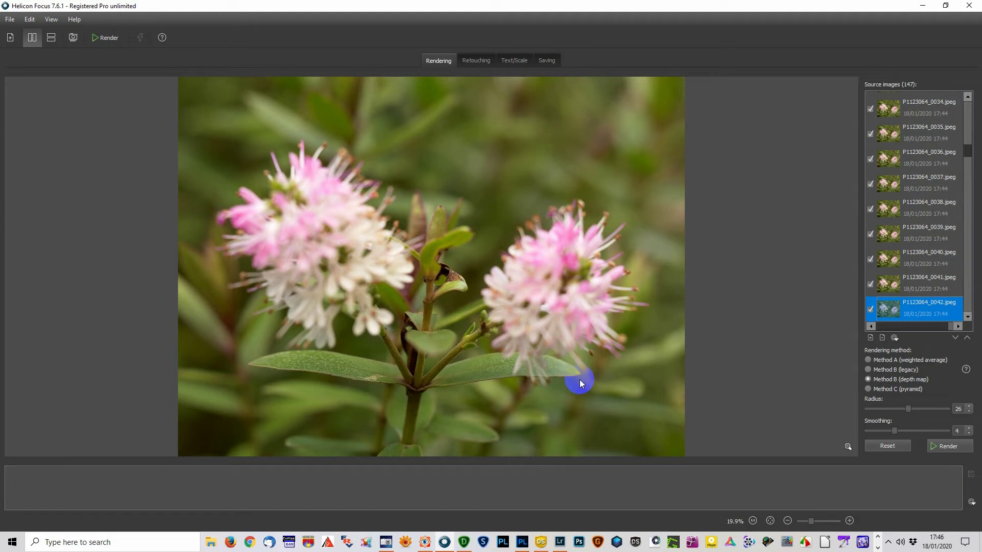
key("Down")
key("Down")
key("Down")
key("Down")
key("Down")
key("Down")
key("Down")
key("Down")
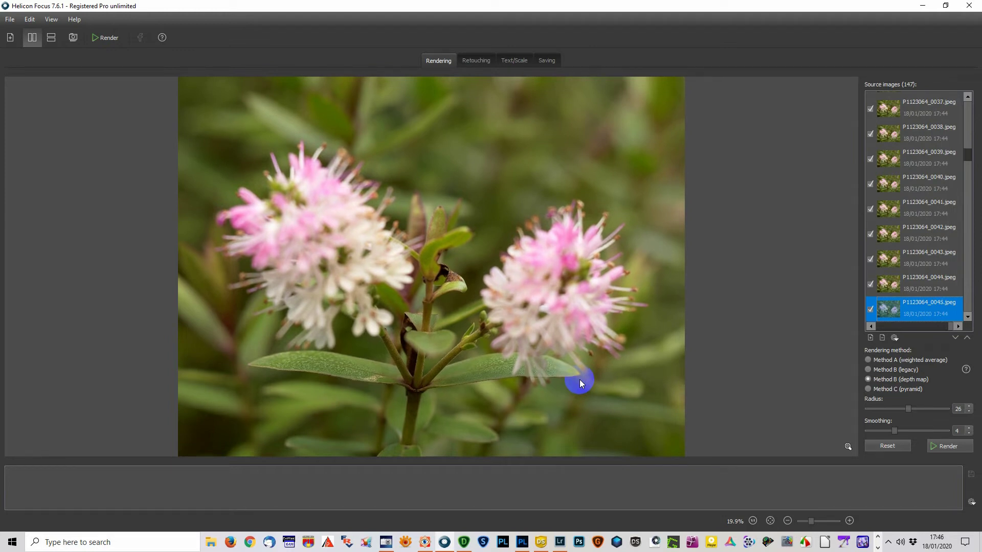
key("Down")
key("Down")
key("Down")
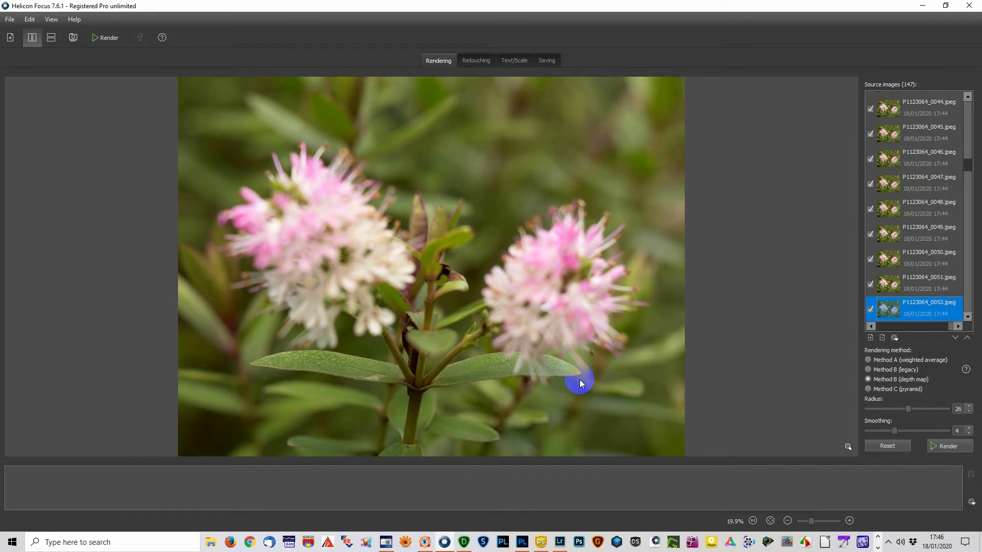
Step: Compare frames P1123064_0041 to P1123064_0052 again to choose the last frame worth keeping in the stack
key("Up")
key("Up")
key("Up")
key("Up")
key("Up")
key("Up")
key("Up")
key("Up")
key("Up")
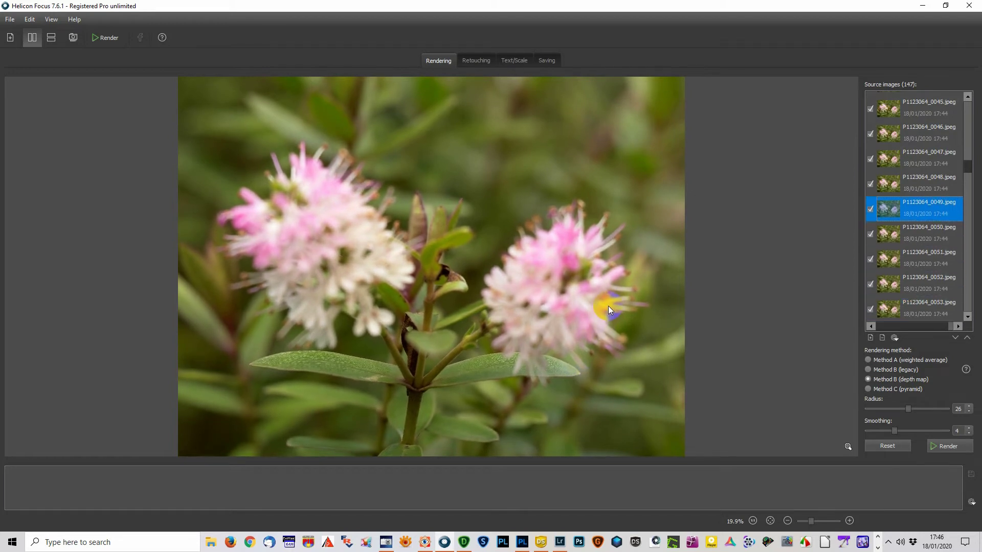
key("Up")
key("Up")
key("Up")
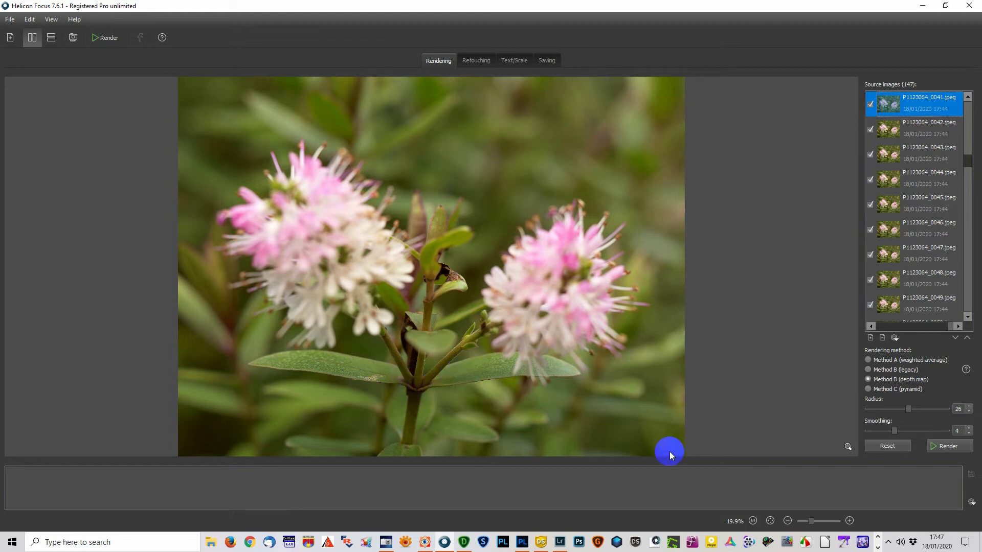
key("Down")
key("Down")
key("Down")
key("Down")
key("Down")
key("Down")
key("Down")
key("Down")
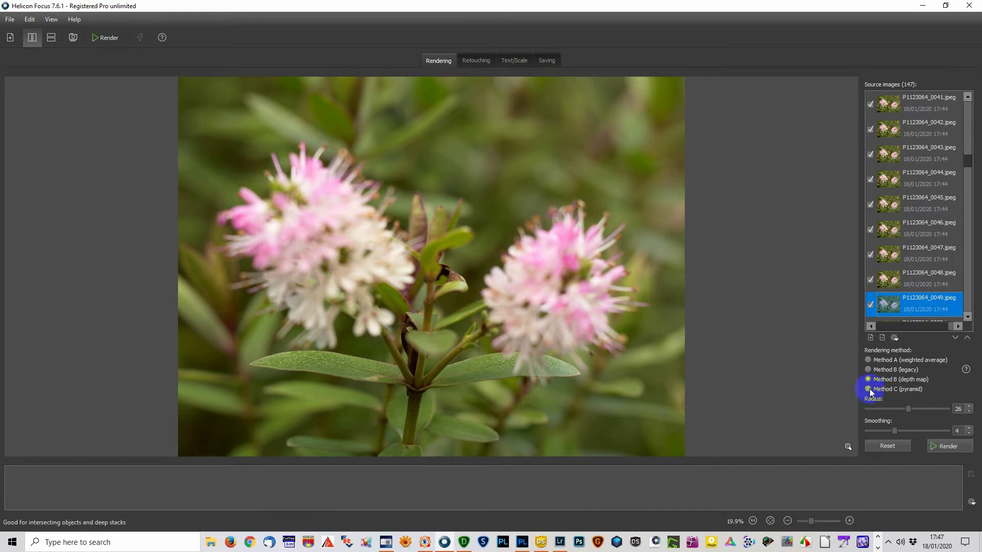
Step: Remove frames P1123064_0050 to P1123064_0150 from the source images and check the end of the remaining list
scroll(966, 160, "down", 2)
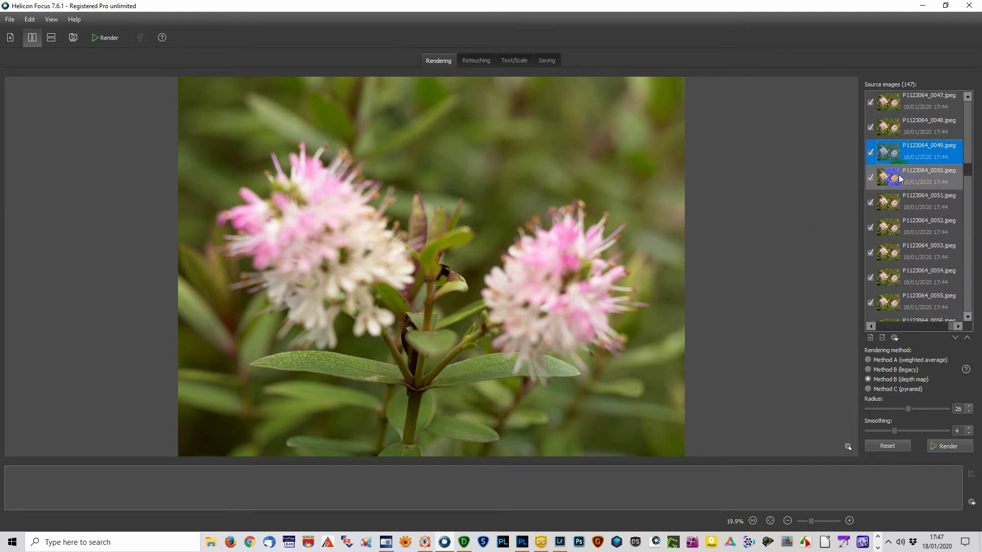
left_click(960, 182)
left_click_drag(966, 173, 966, 324)
left_click(930, 315, "shift")
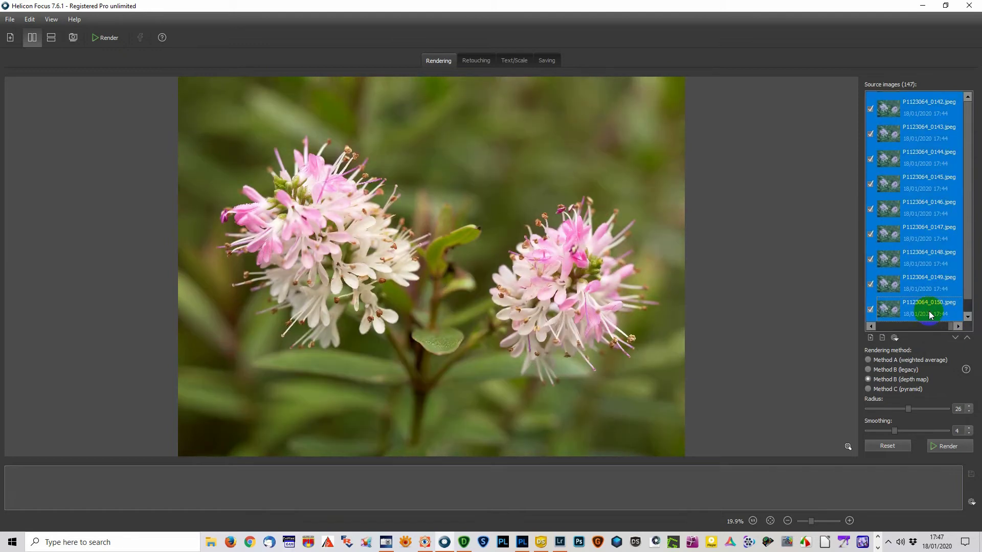
key("Delete")
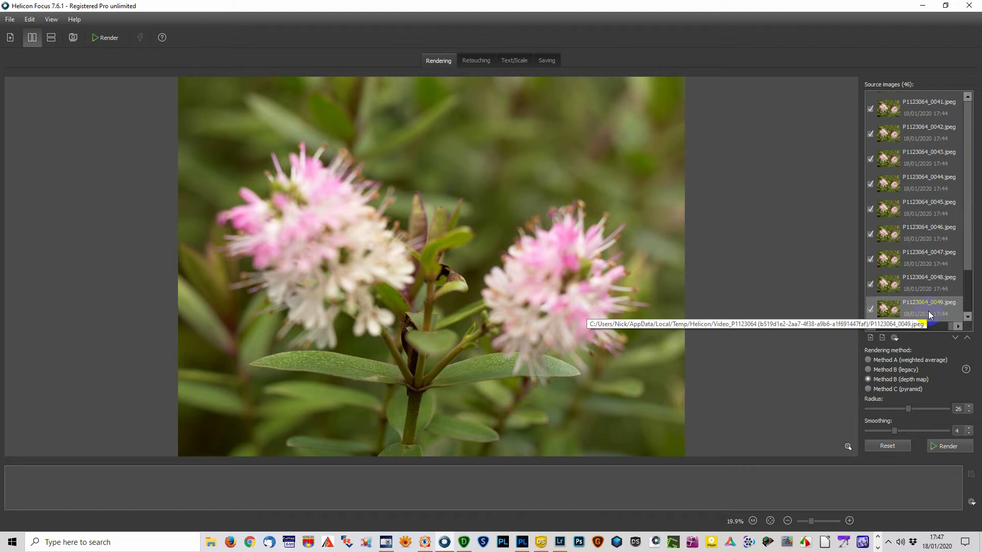
left_click(968, 263)
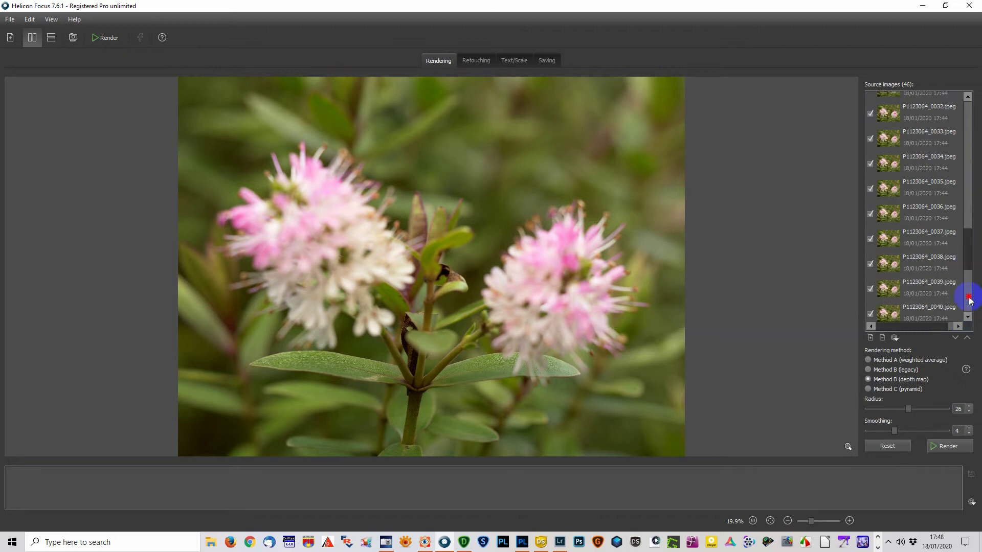
left_click(969, 302)
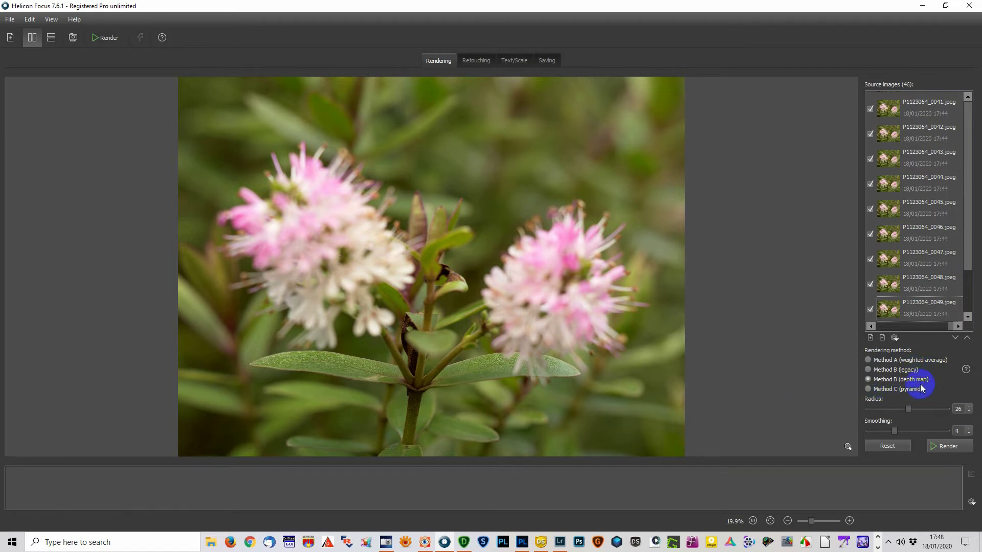
Step: Render the remaining source images with Method C (pyramid) at smoothing 4 and inspect the stacked flowers up close
left_click(886, 362)
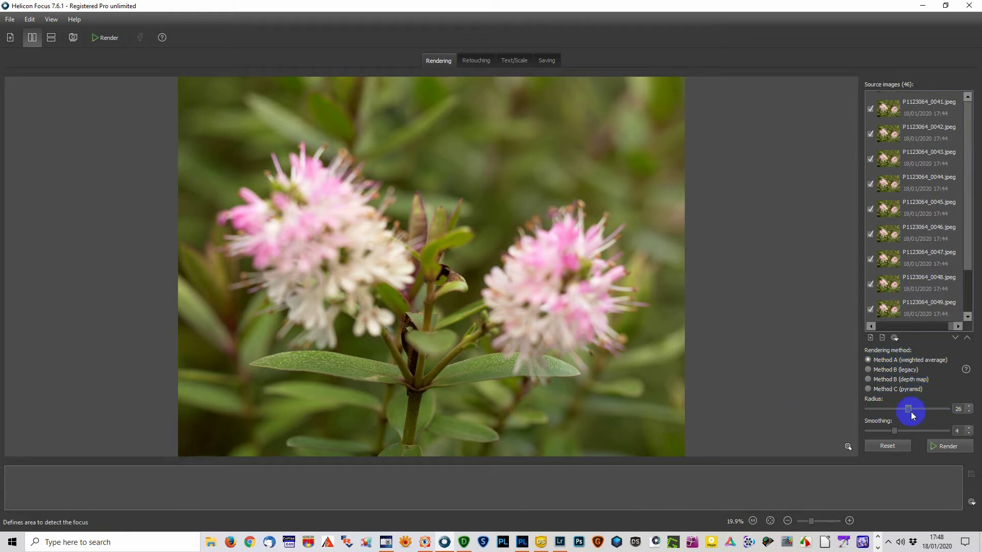
left_click(887, 381)
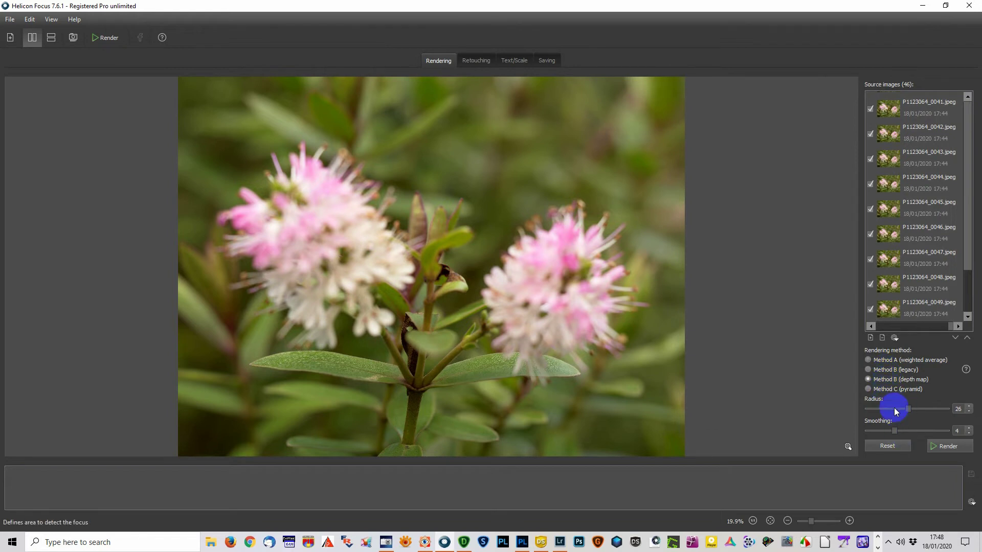
left_click(880, 389)
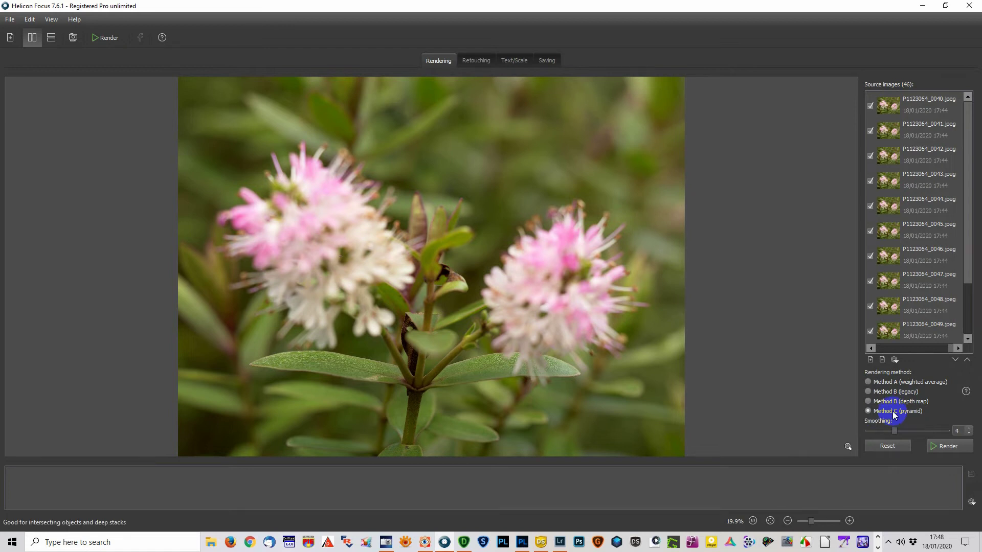
left_click(947, 448)
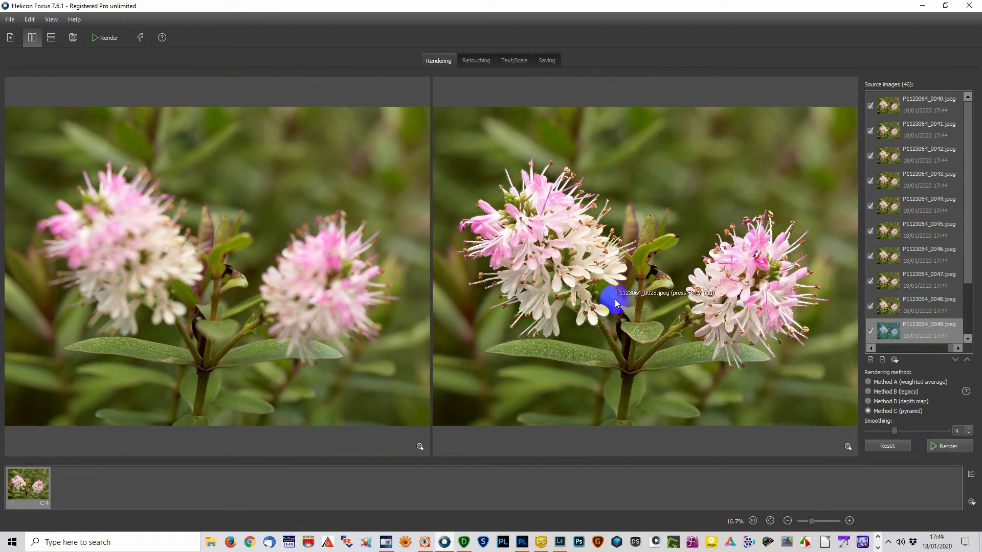
scroll(608, 281, "up", 6)
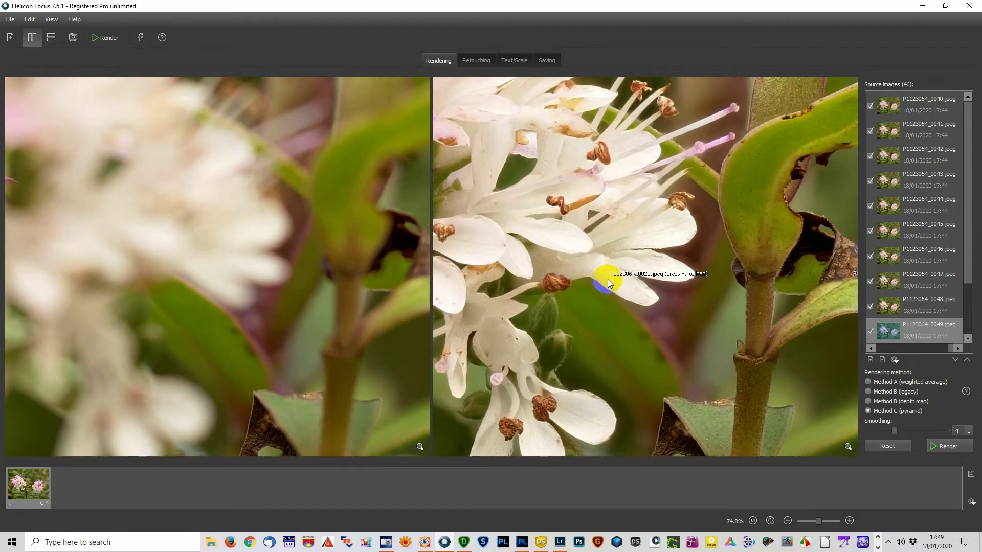
scroll(607, 279, "down", 10)
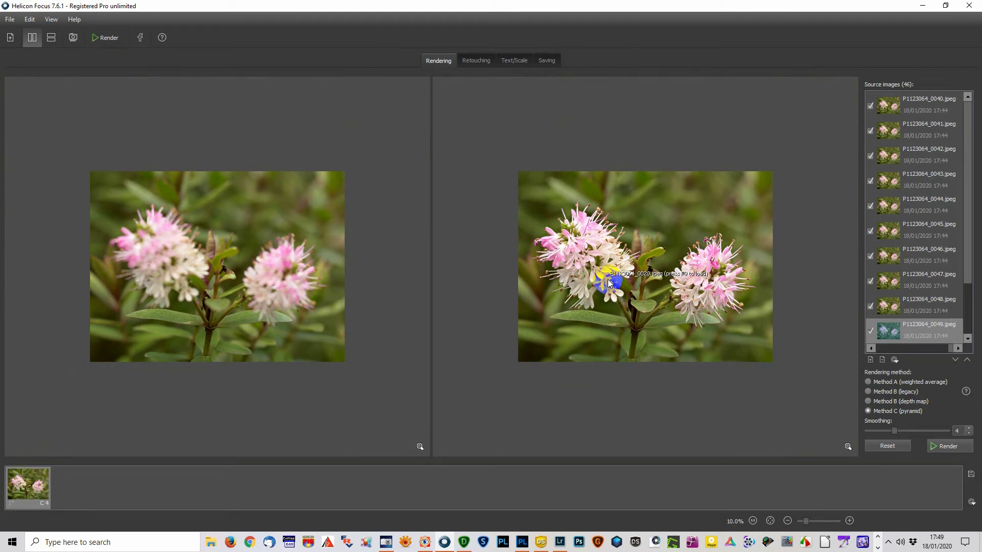
scroll(607, 281, "up", 3)
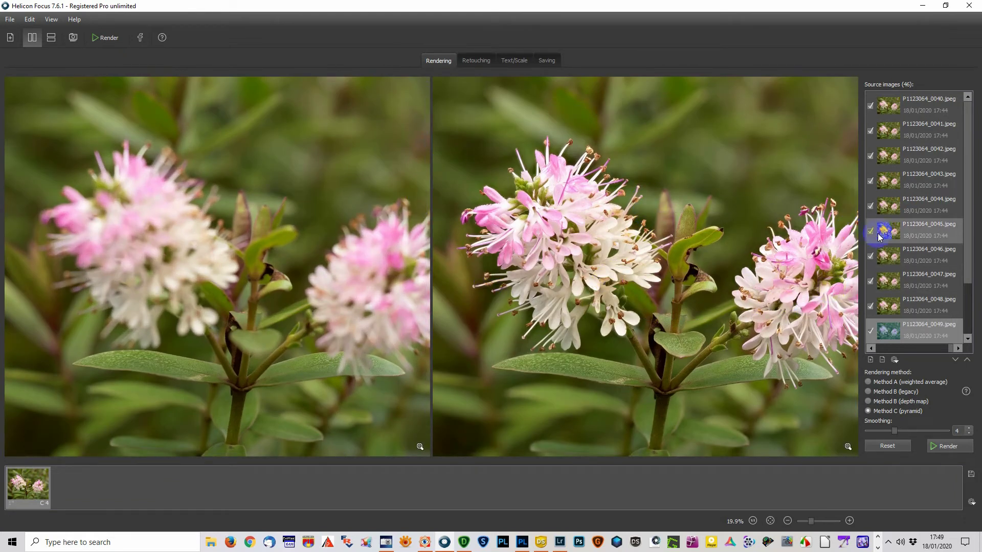
Step: Render the same source images with Method B (depth map) at radius 26 and smoothing 4
left_click(887, 404)
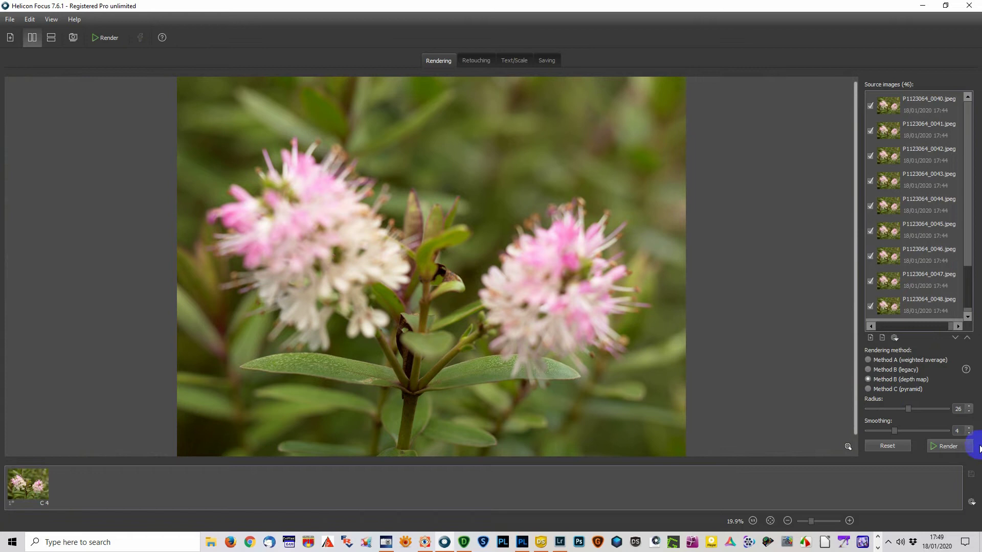
left_click(947, 446)
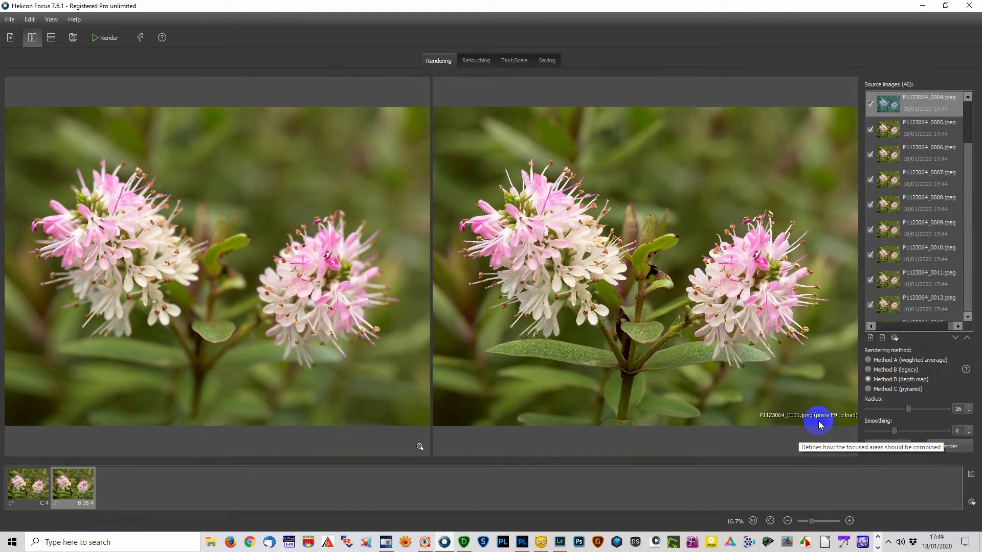
Step: Compare the Method C and Method B renders at high magnification around the petal edges of the second flower head
left_click(896, 389)
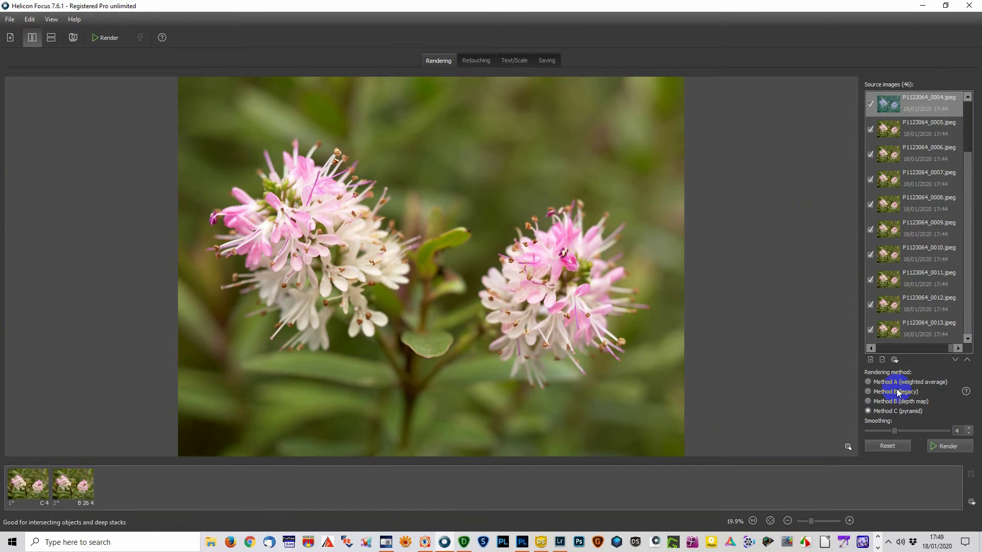
left_click(28, 489)
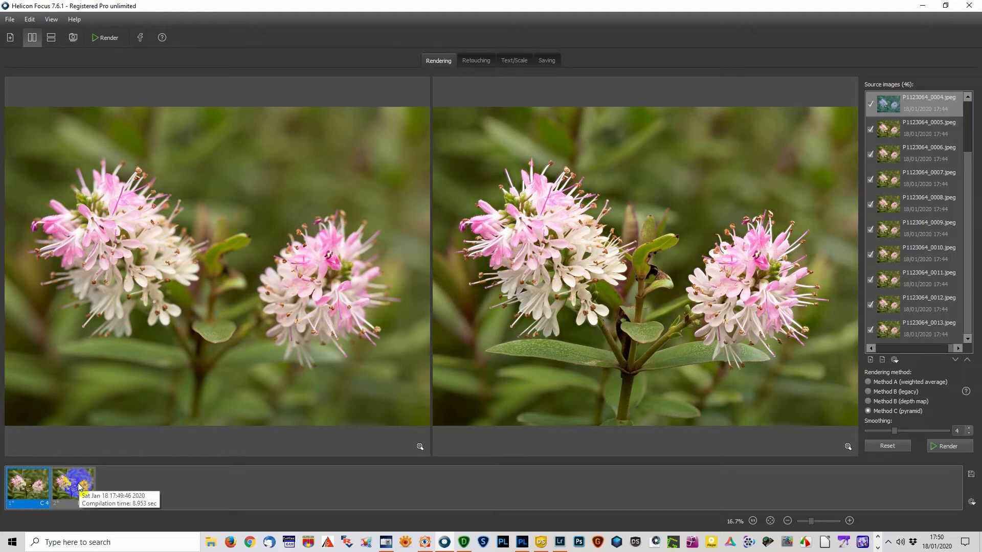
left_click(693, 299)
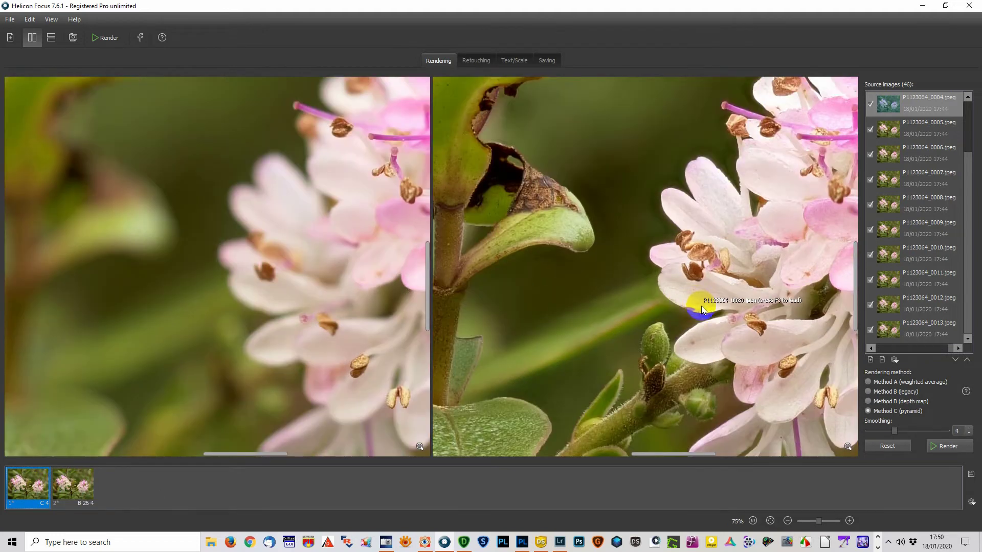
scroll(705, 312, "up", 1)
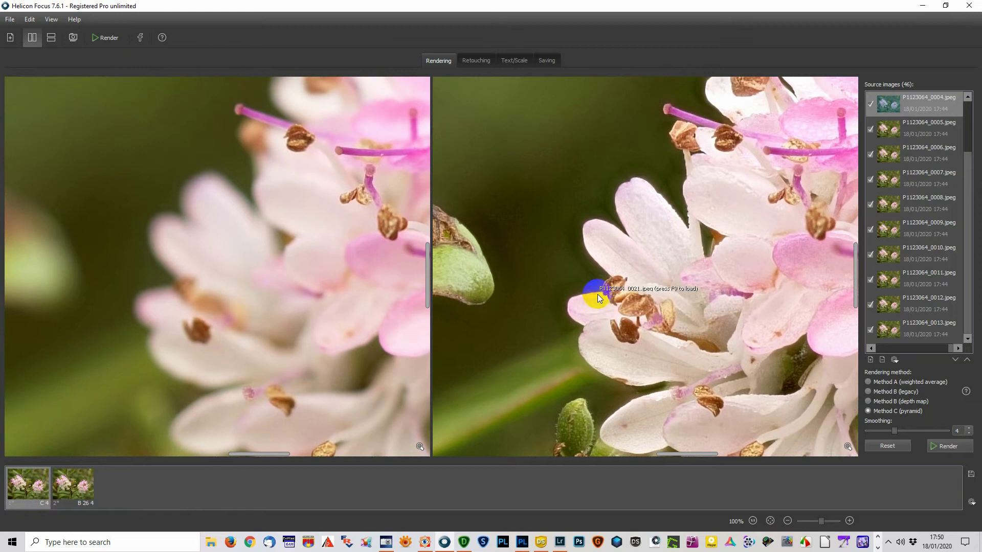
left_click(593, 272)
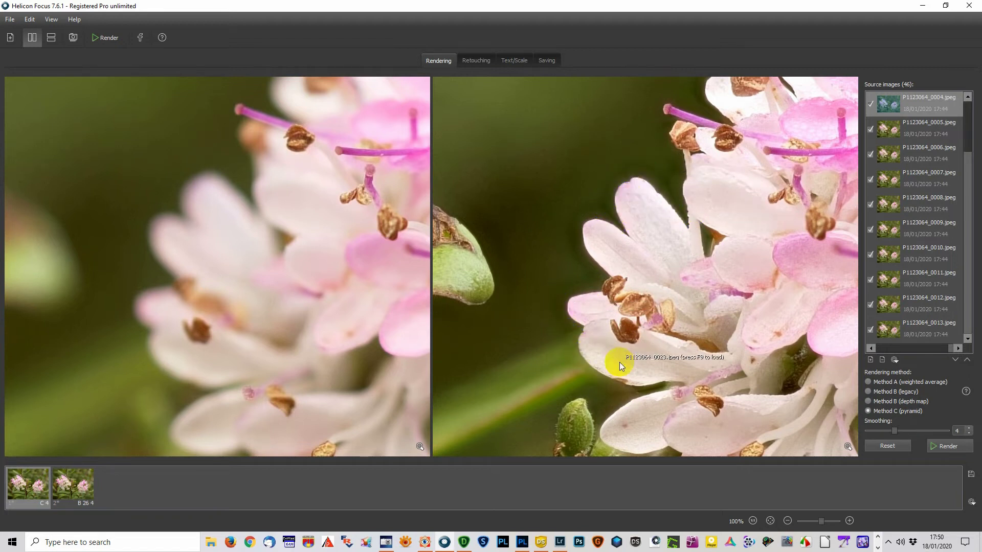
scroll(713, 301, "down", 3)
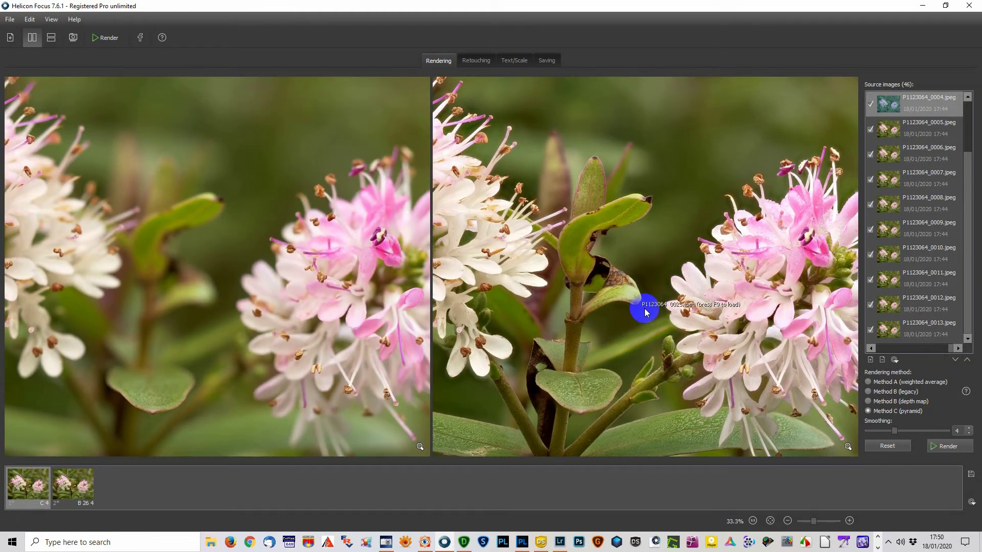
scroll(723, 324, "up", 3)
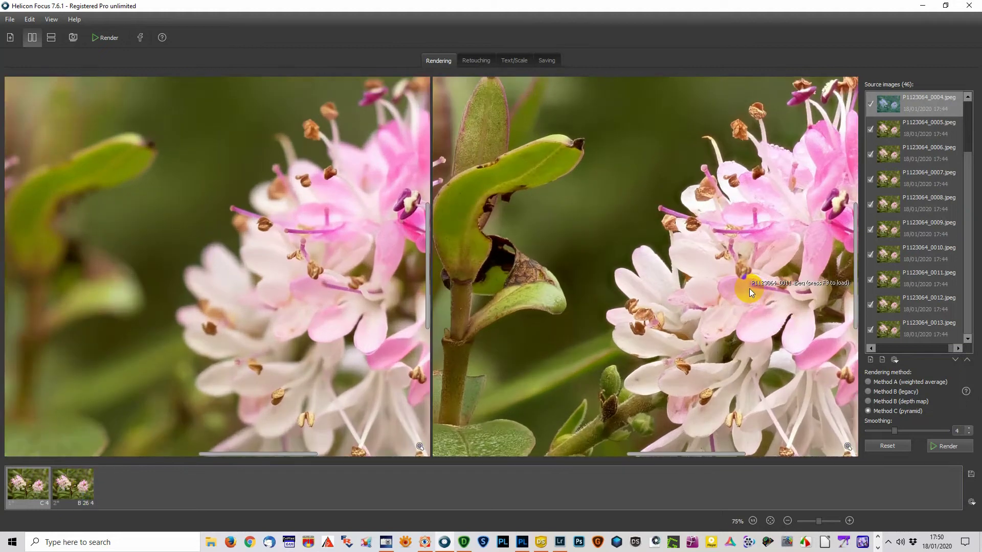
left_click(80, 487)
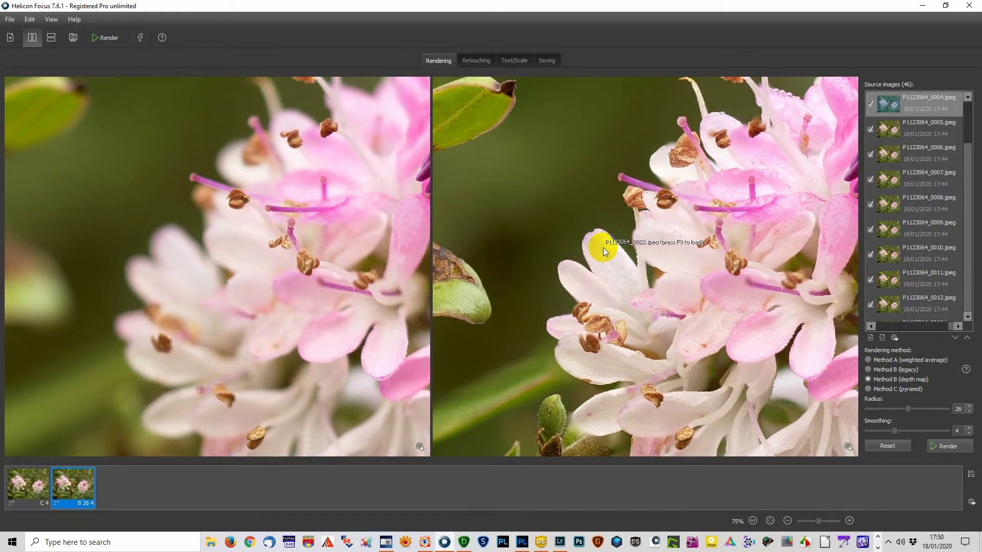
left_click(35, 488)
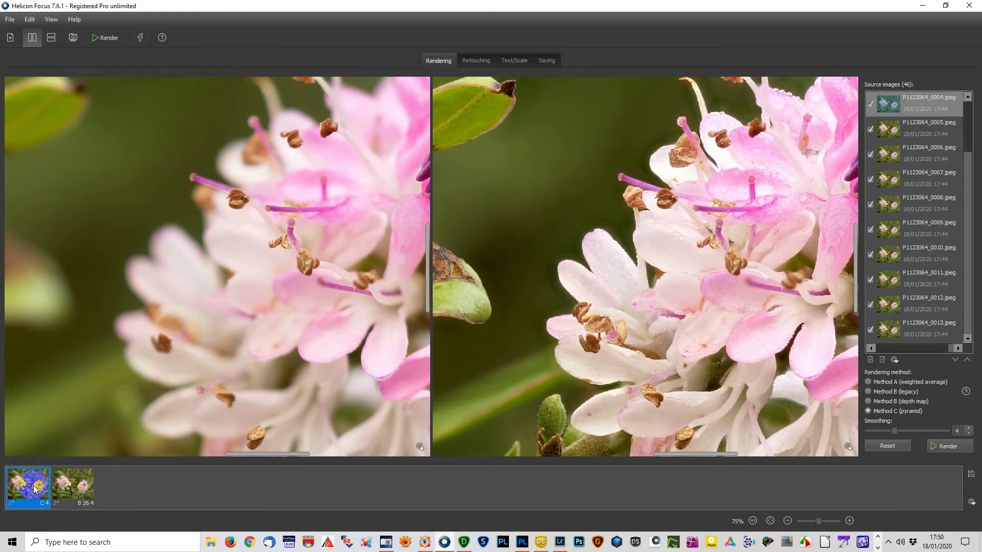
Step: Switch back and forth between the Method B and Method C renders to compare the background around the pale petals
left_click(81, 488)
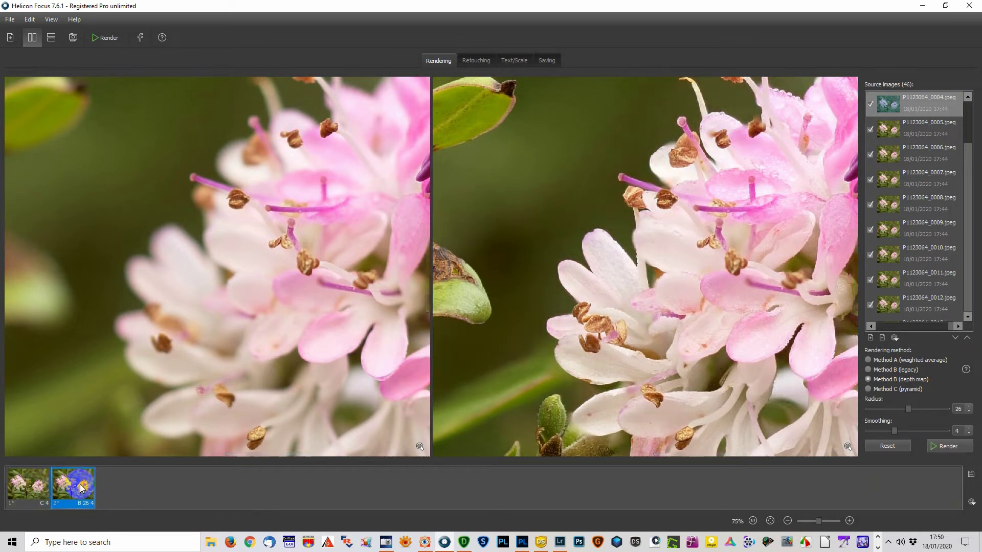
mouse_move(728, 279)
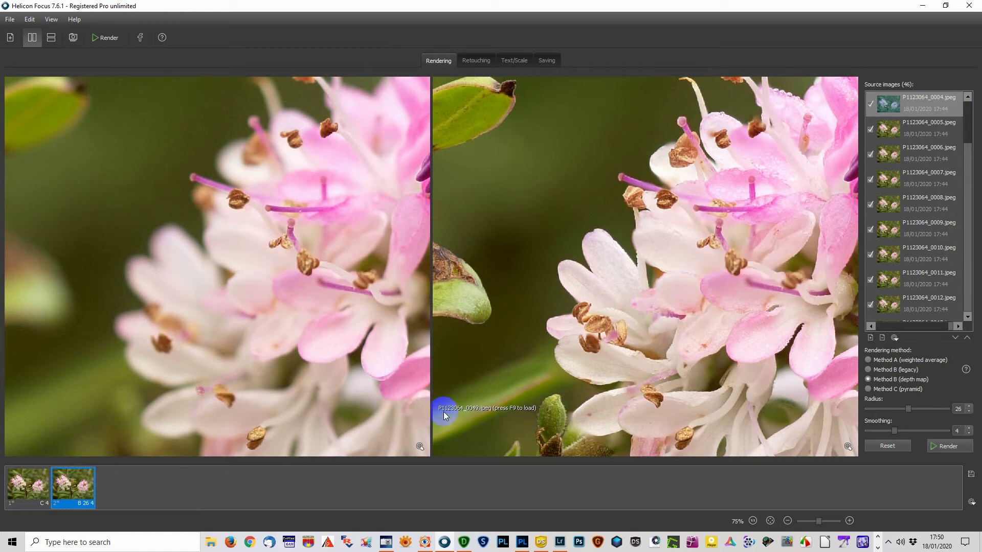
left_click(34, 488)
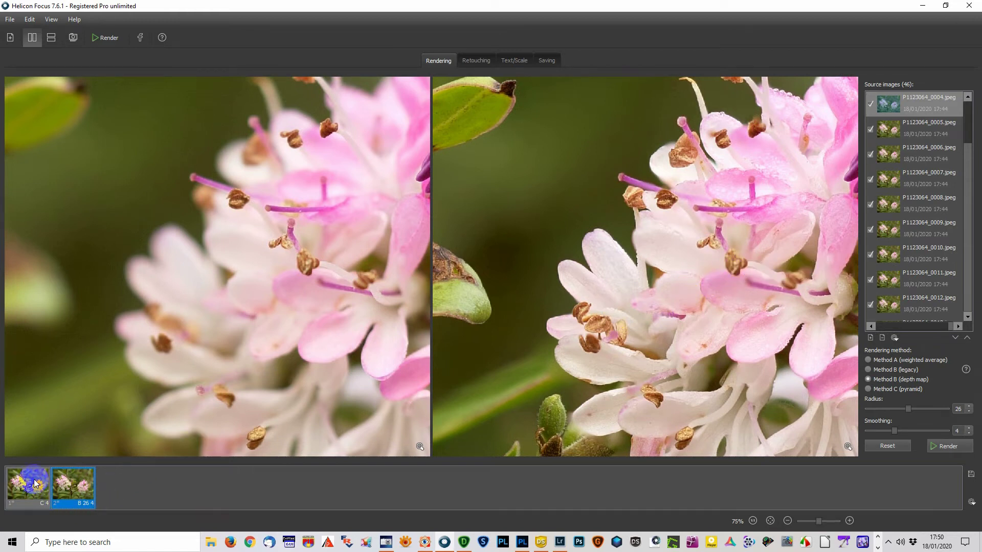
left_click(103, 454)
mouse_move(701, 289)
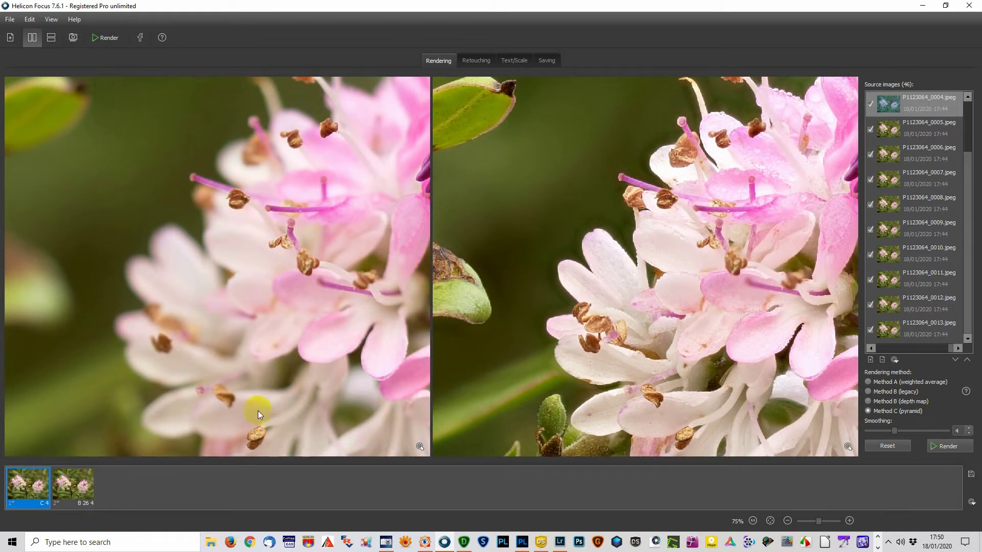
left_click(81, 492)
left_click(80, 485)
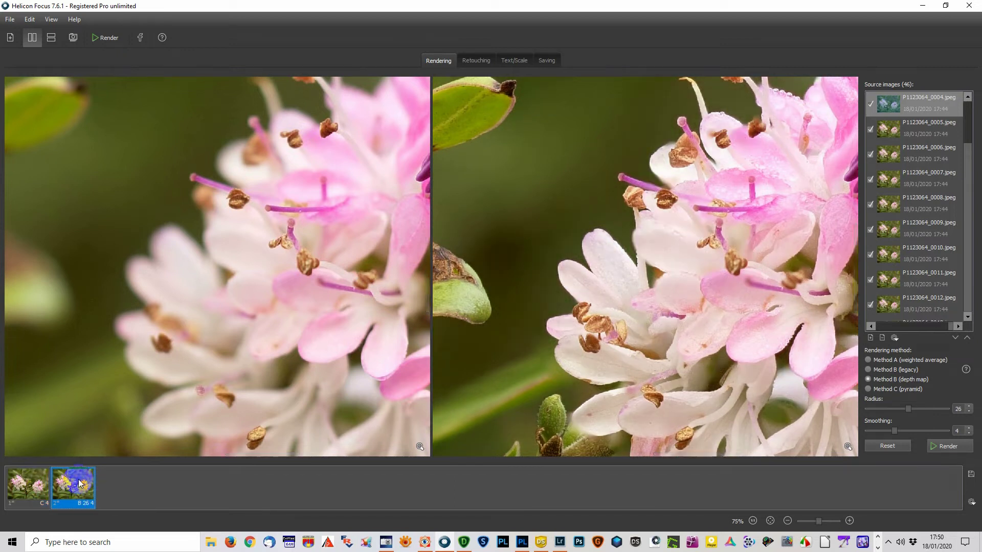
left_click(24, 485)
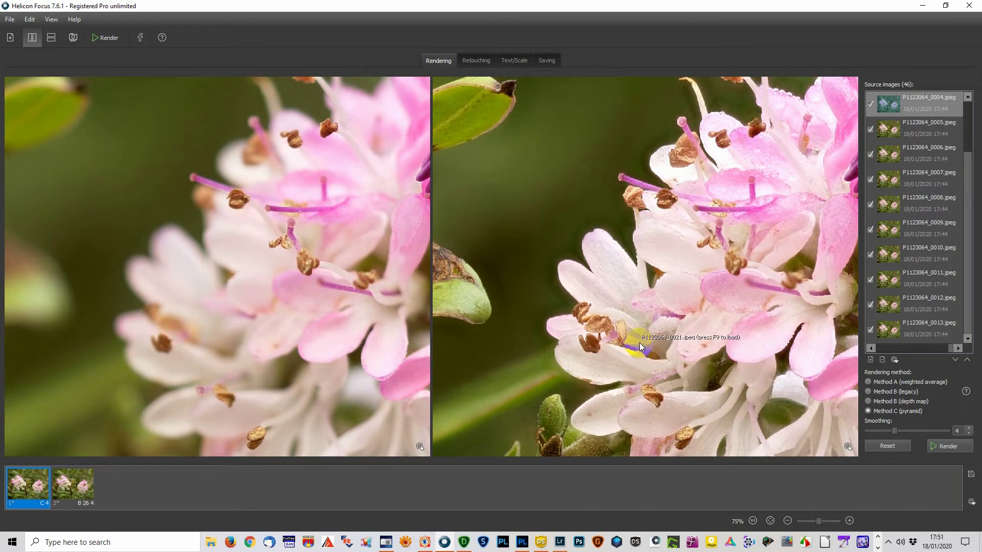
Step: Retouch the background edge beside the pale petals in the Method C render from source image P1123064_0024, enlarging the brush to 20%
left_click(476, 61)
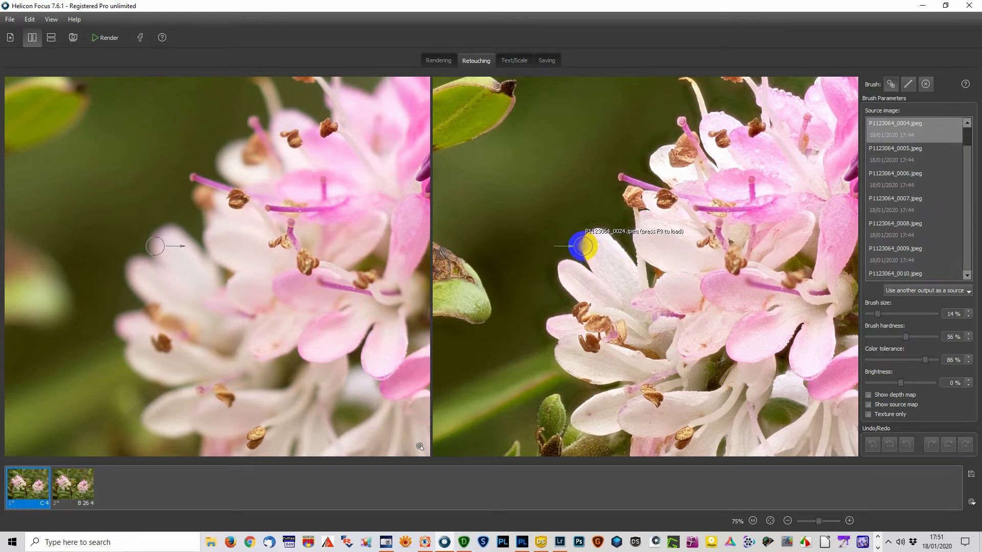
key("F9")
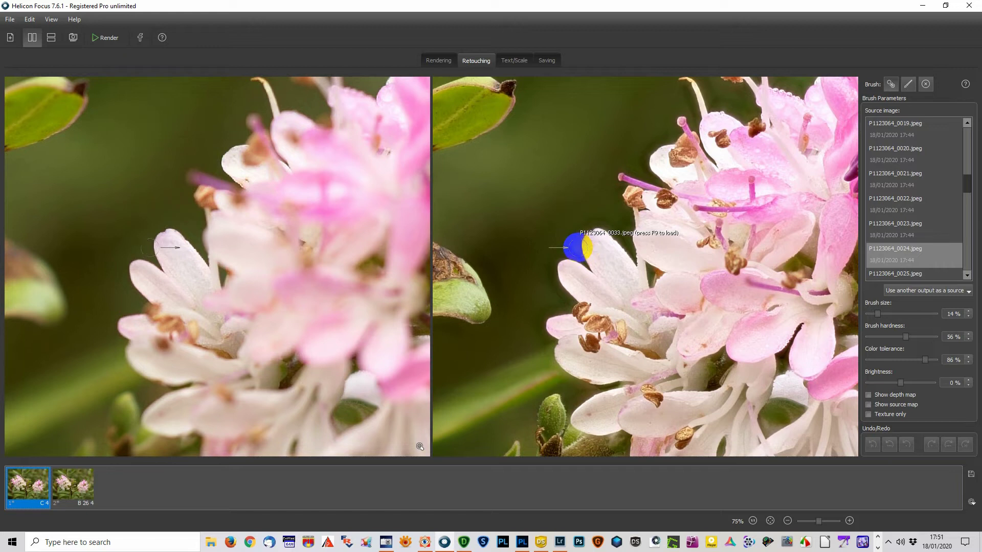
left_click(566, 248)
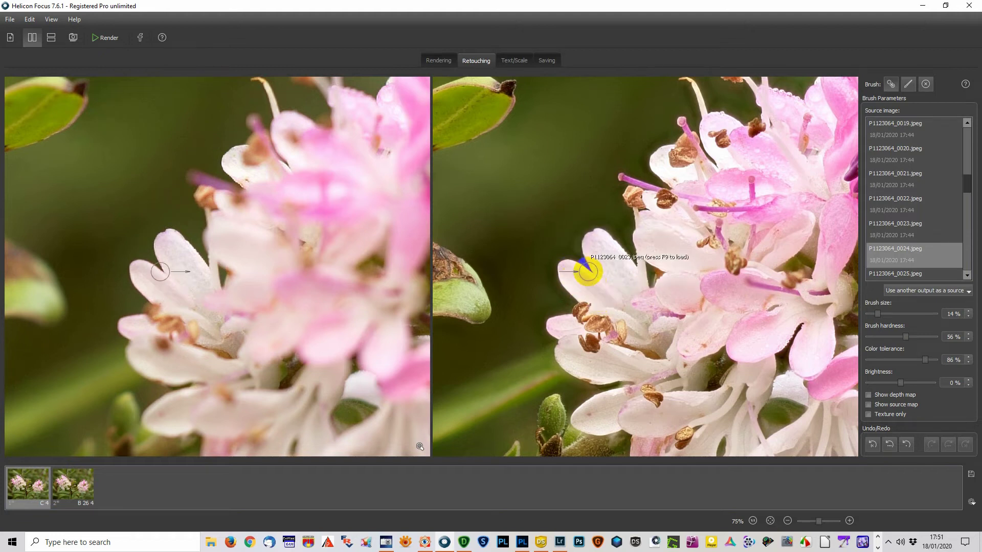
scroll(575, 258, "up", 3)
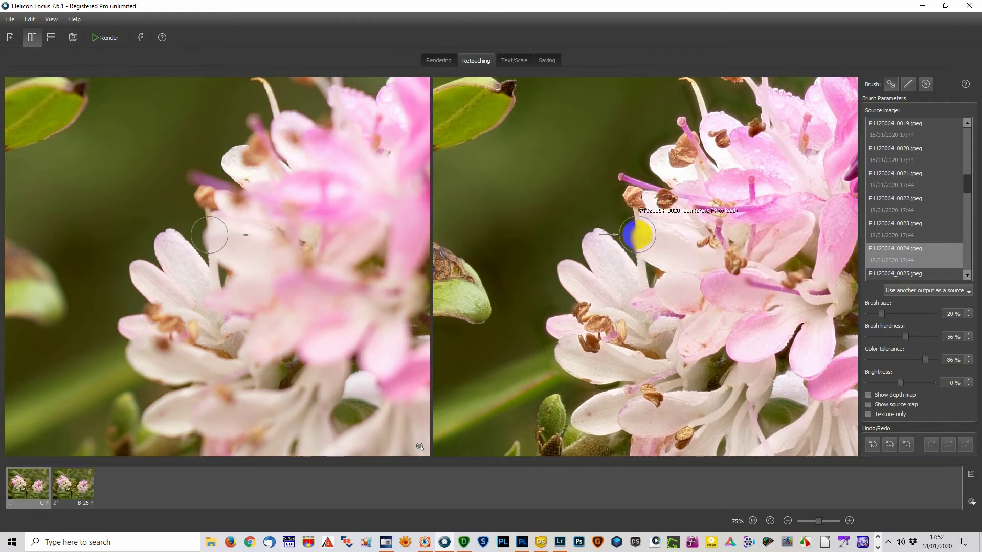
Step: Try the dust-removal brush at 16% beside the pale petals and check the cloning brush's options
left_click(918, 450)
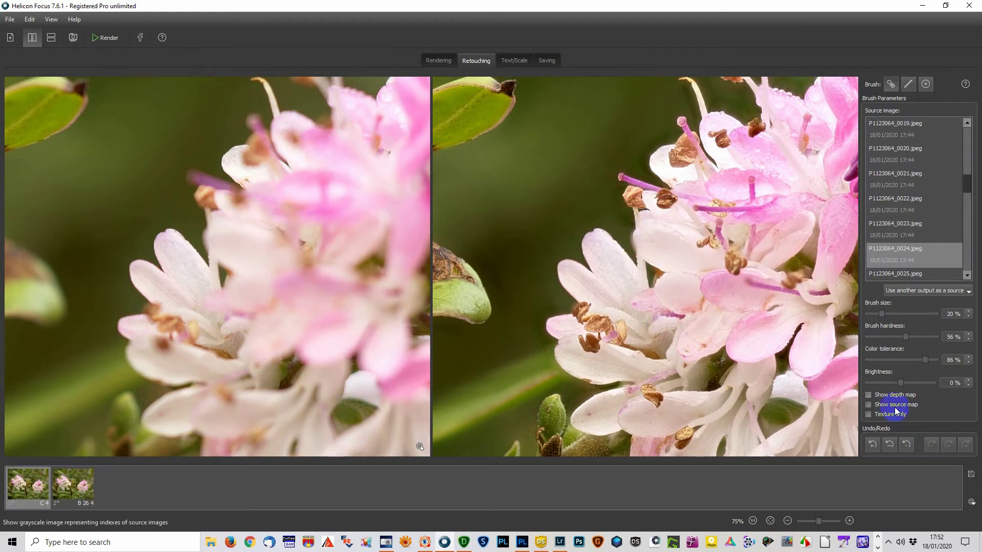
left_click(926, 85)
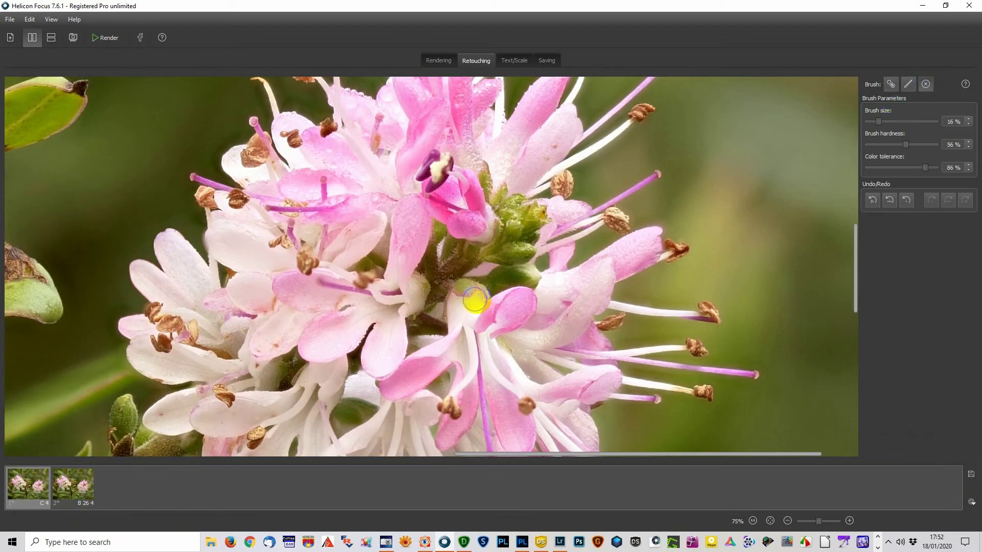
mouse_move(208, 243)
left_mouse_down()
mouse_move(202, 285)
mouse_move(194, 229)
mouse_move(199, 280)
mouse_move(197, 236)
mouse_move(213, 294)
mouse_move(205, 235)
mouse_move(212, 294)
left_mouse_up()
mouse_move(620, 224)
left_mouse_down()
mouse_move(597, 223)
mouse_move(745, 201)
mouse_move(855, 154)
mouse_move(888, 106)
left_mouse_up()
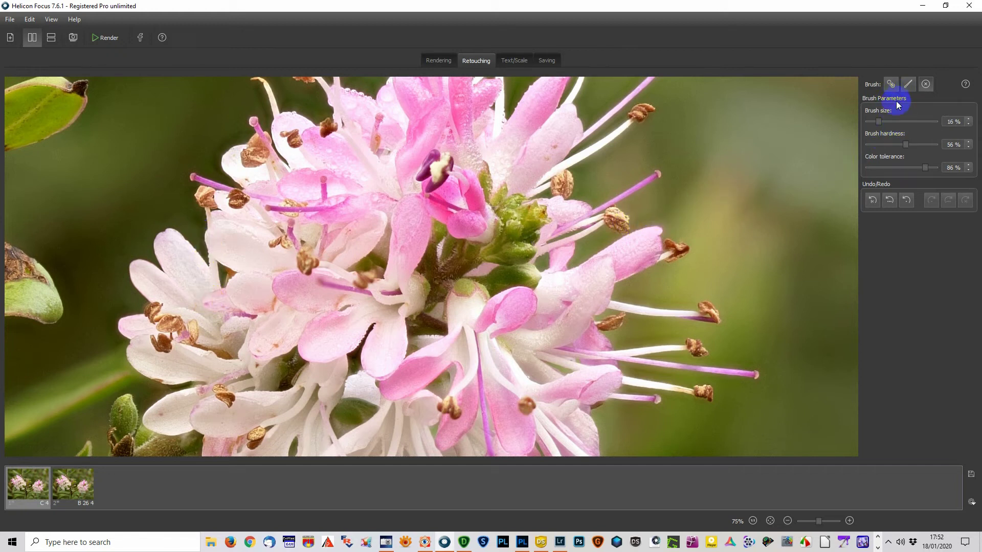
left_click(907, 85)
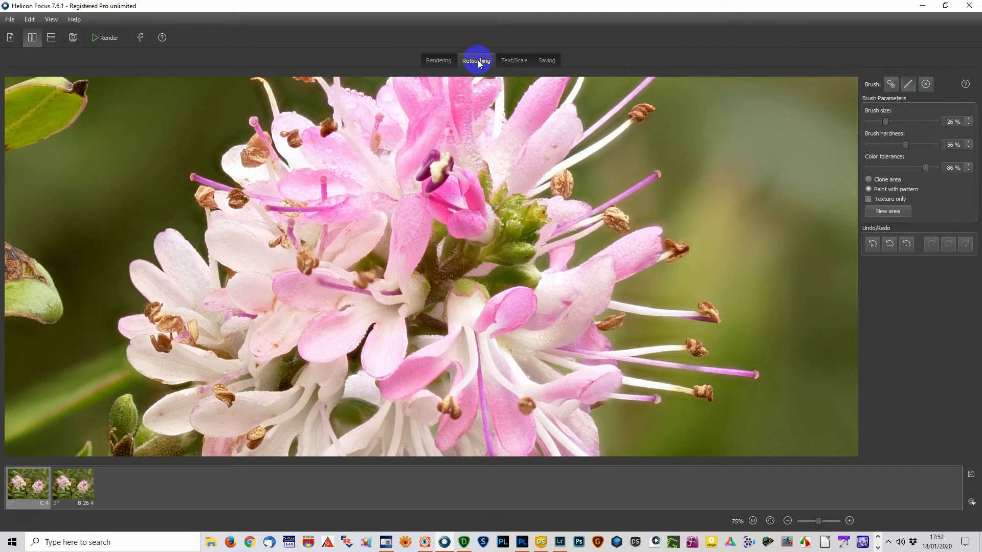
Step: Load the Method B output as retouching source for the Method C render, and view which output the Method B render offers as a source
left_click(890, 85)
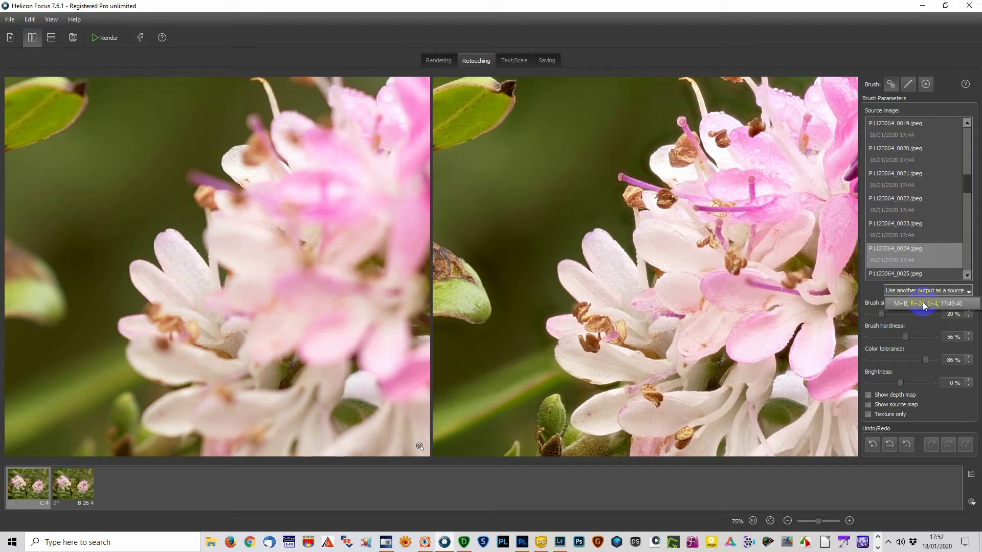
left_click(924, 304)
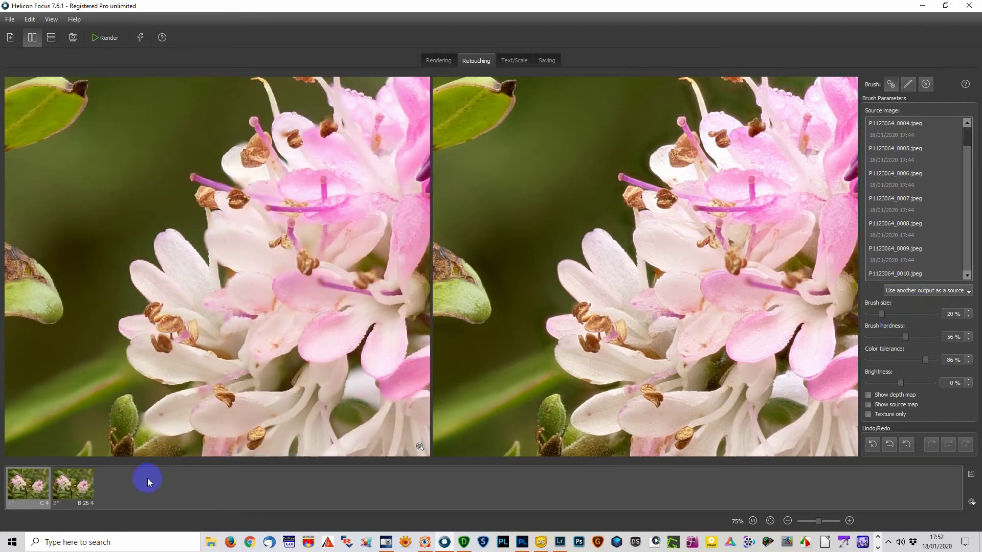
left_click(76, 476)
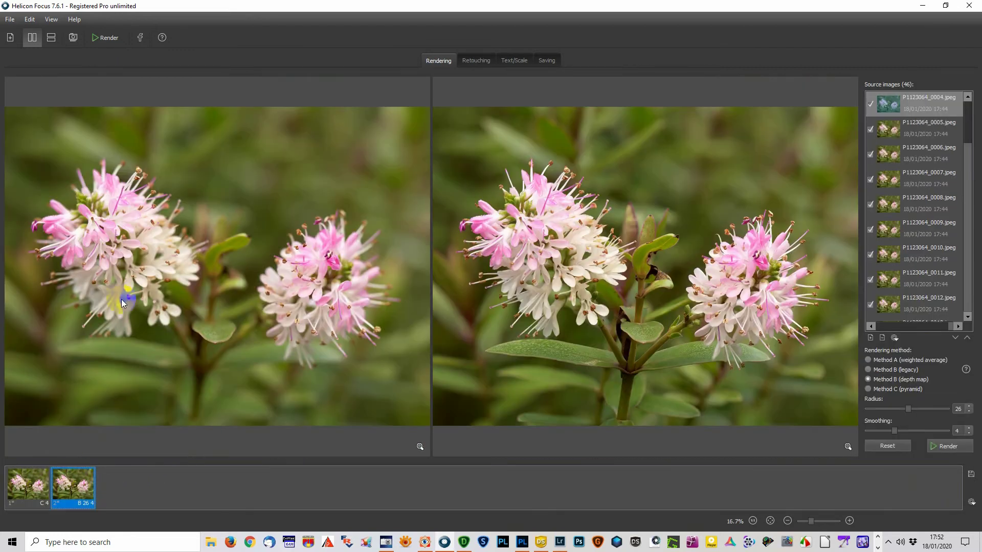
scroll(238, 265, "up", 3)
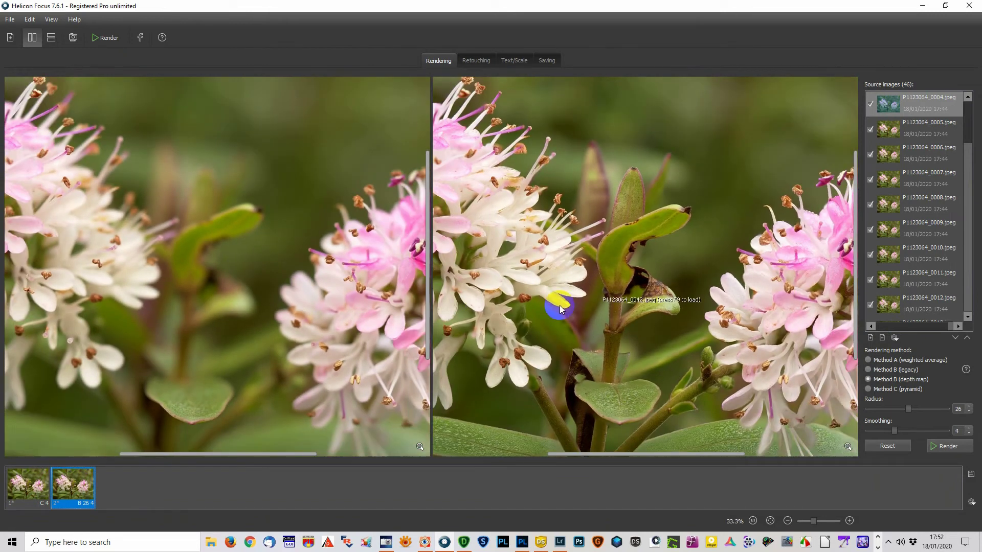
left_click(725, 293)
left_click(769, 258)
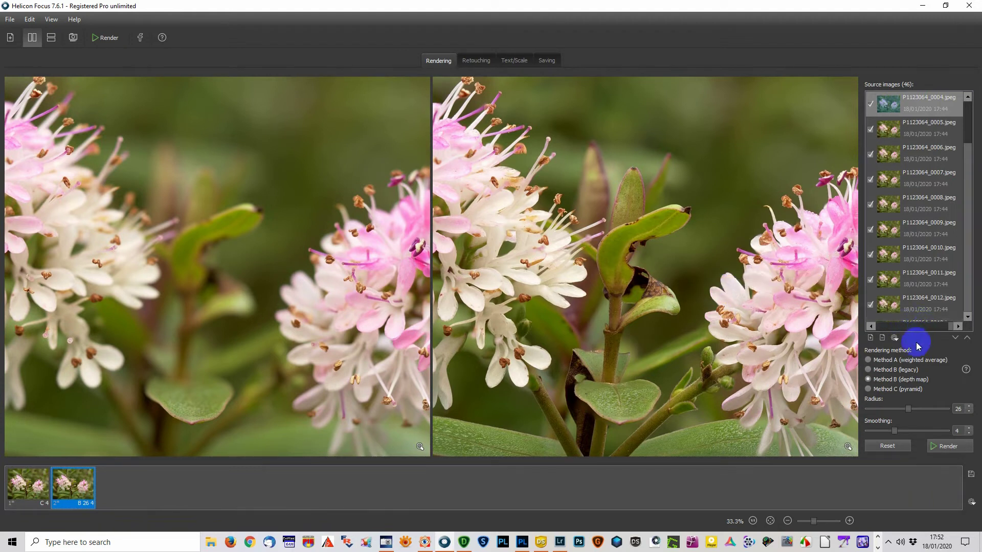
left_click(477, 61)
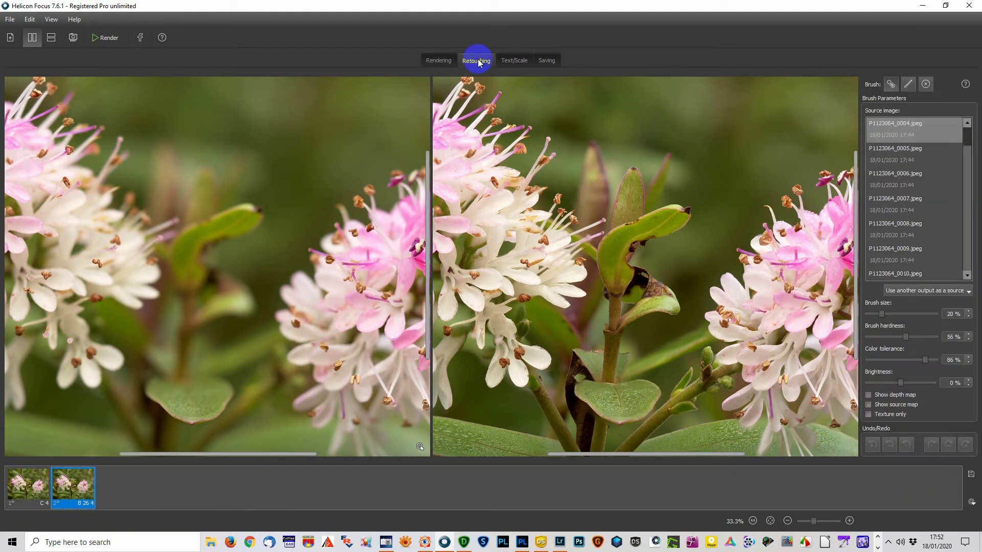
left_click(910, 290)
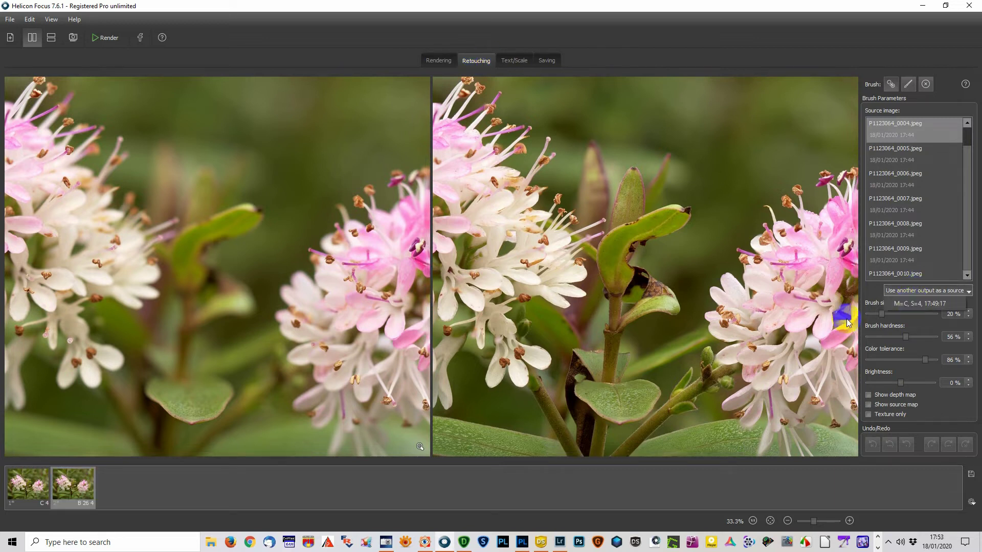
Step: Reopen the Method C render for retouching around the second flower head, using the Method B output (R=26, S=4) as the source
left_click(28, 486)
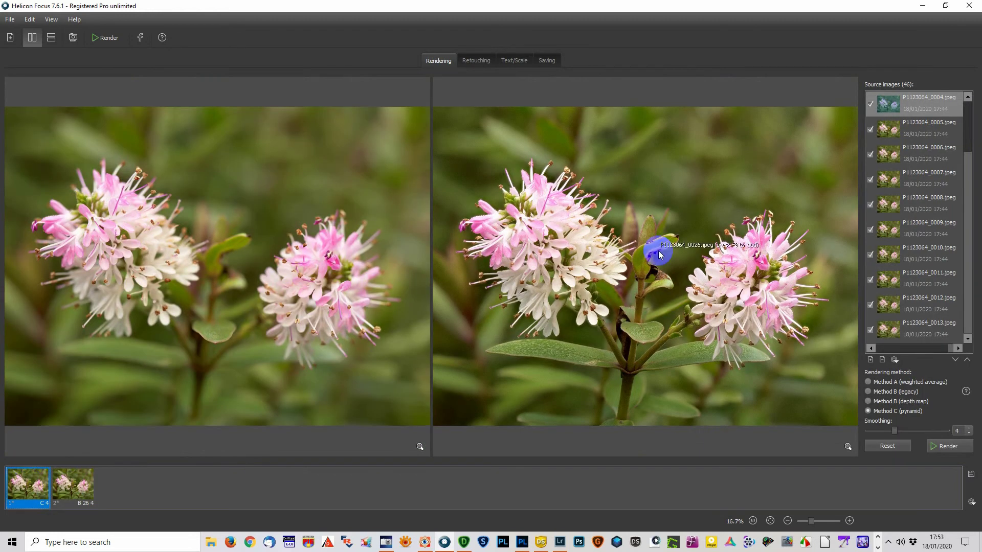
scroll(658, 251, "up", 5)
scroll(677, 276, "down", 2)
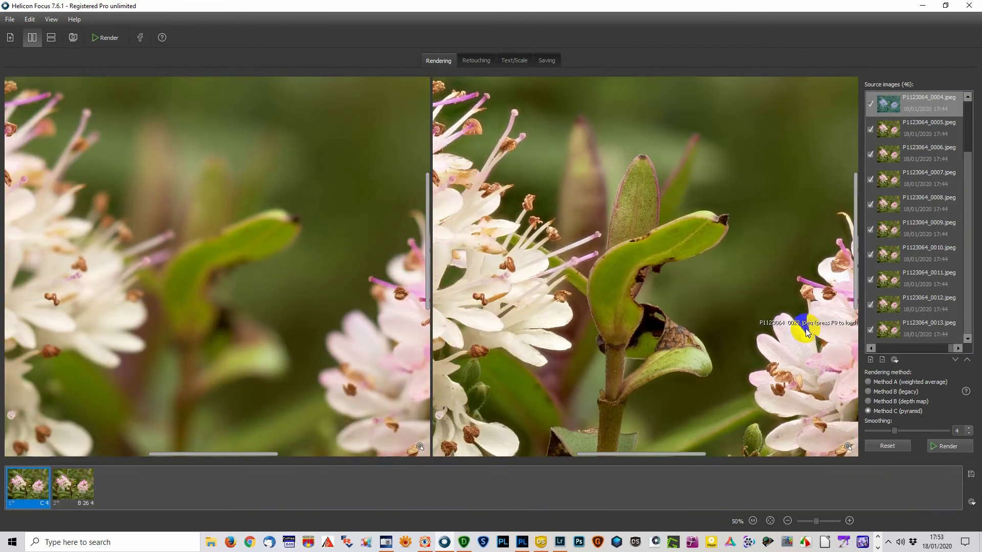
left_click_drag(786, 342, 760, 329)
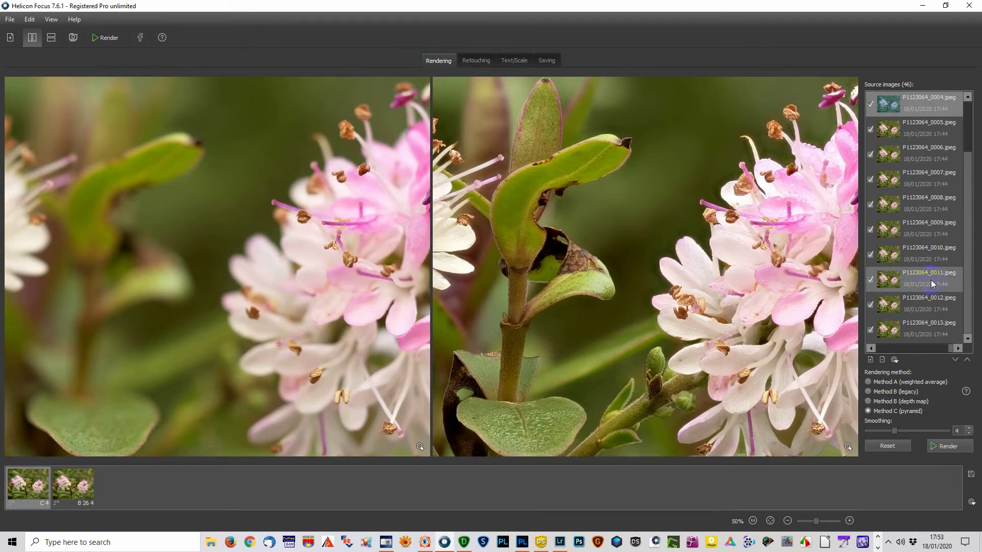
left_click(479, 63)
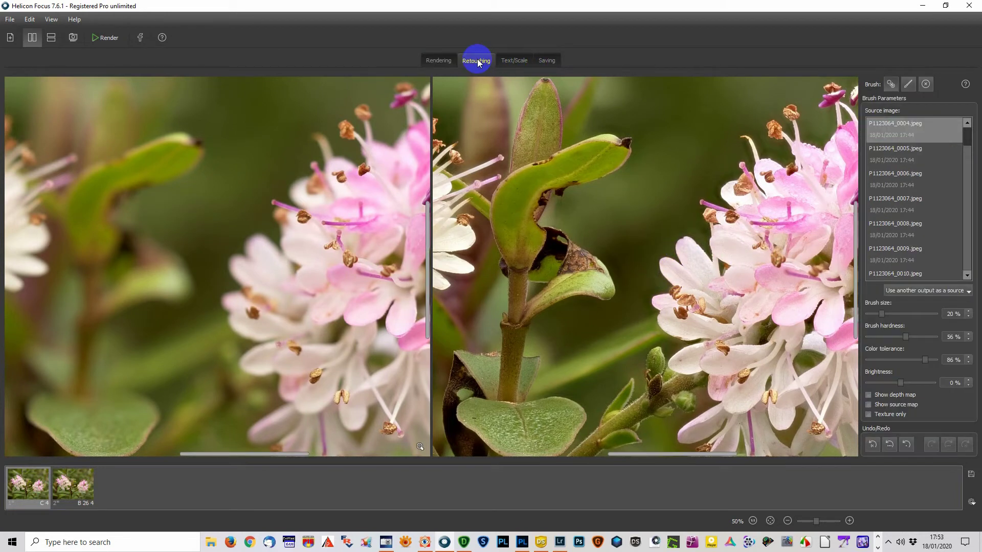
left_click(907, 291)
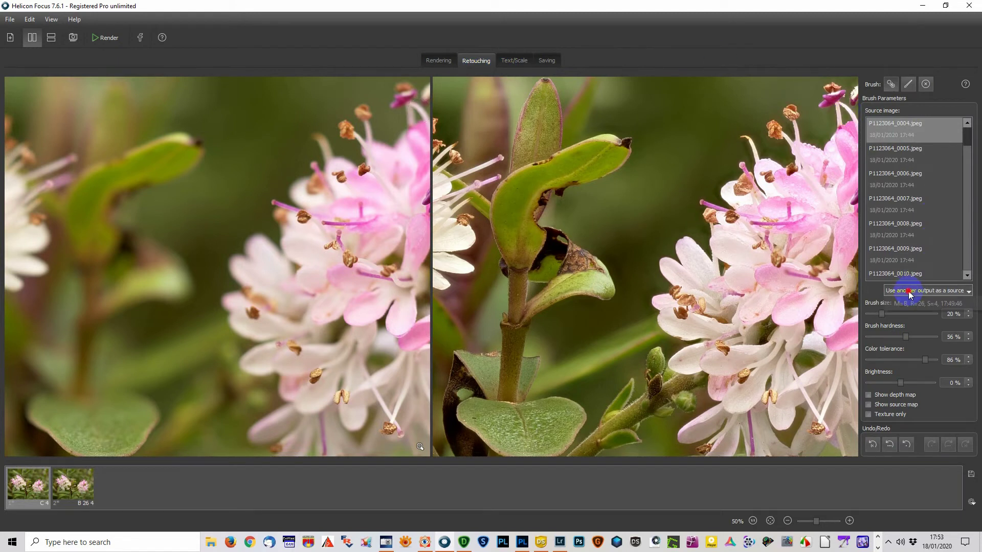
left_click(910, 304)
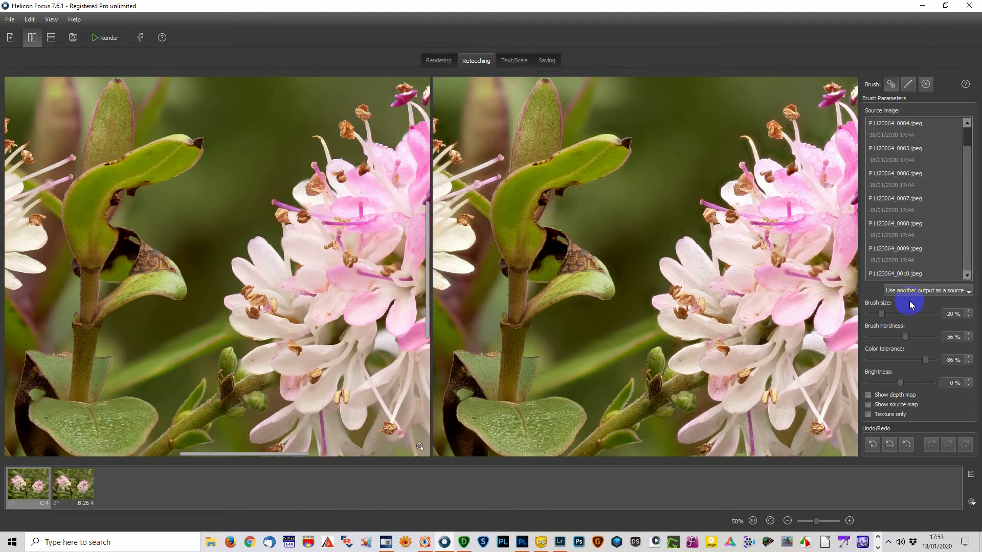
Step: Retouch the lower petals of the second flower head from the Method B output at 150% magnification, varying the brush size between 12% and 22%
scroll(678, 267, "up", 1)
scroll(678, 268, "up", 1)
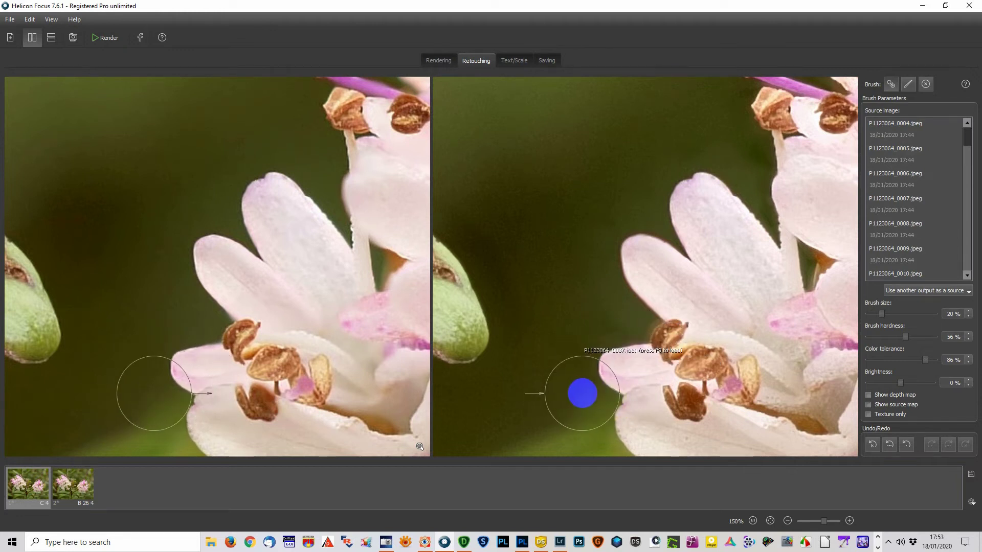
left_click_drag(745, 333, 697, 253)
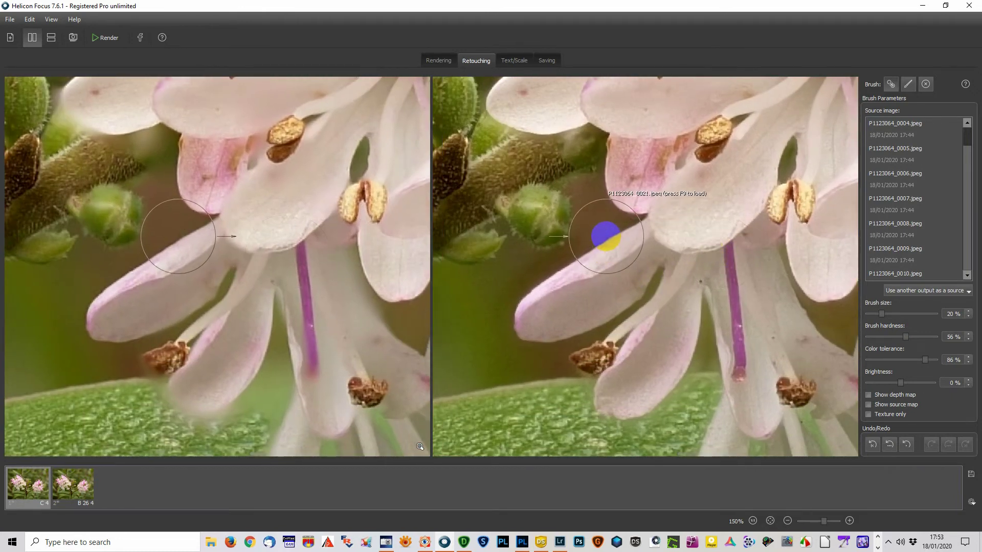
scroll(606, 236, "down", 1)
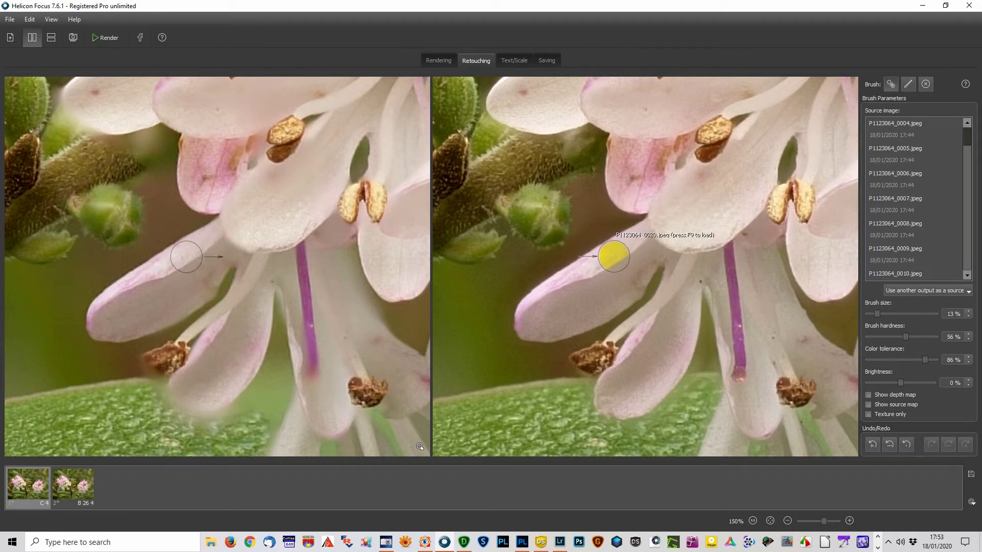
scroll(602, 234, "up", 2)
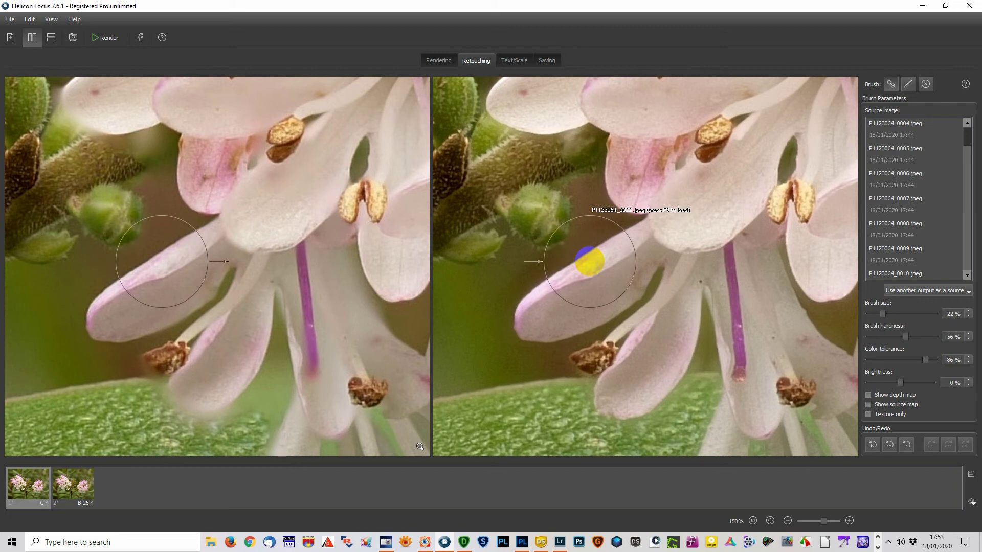
scroll(603, 230, "down", 1)
scroll(608, 226, "down", 1)
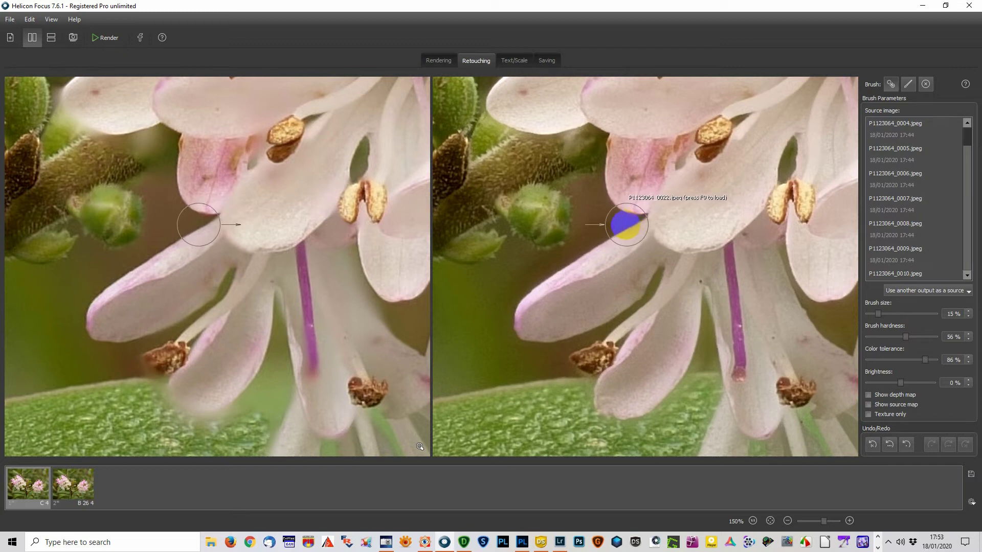
scroll(619, 223, "down", 1)
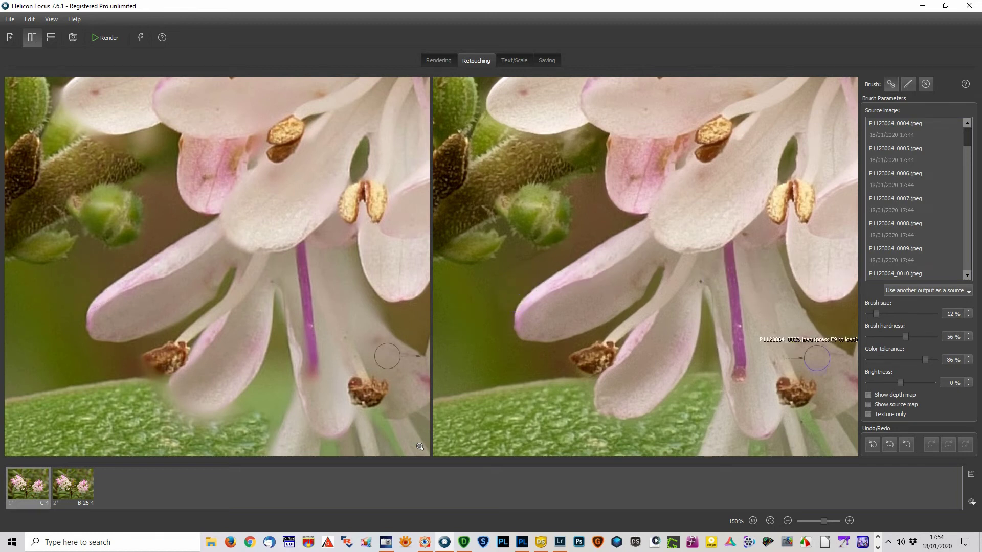
Step: Try the dust-removal brush at 16% across the gap between the lower petals and return to the source-copying brush
left_click(925, 86)
left_click_drag(390, 313, 428, 317)
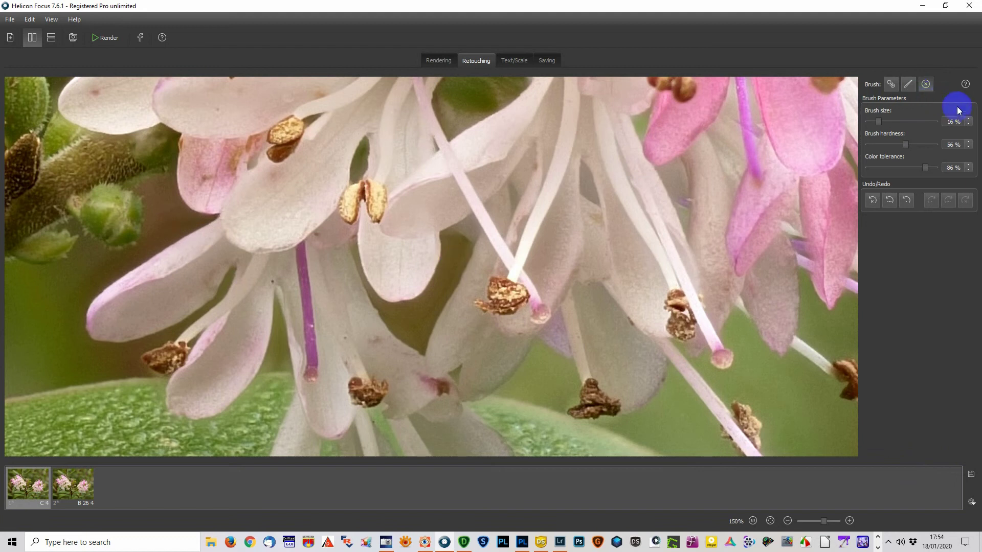
left_click(890, 84)
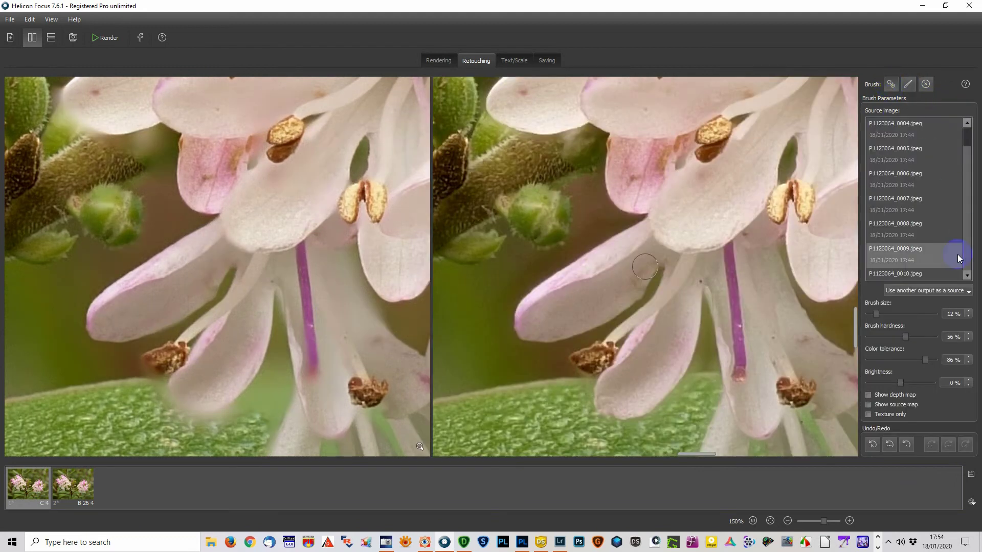
Step: Enlarge the source-copying brush to 17% and retouch along the upper edge of the lowest-left petal of the second flower head
left_click(235, 305)
scroll(166, 246, "up", 5)
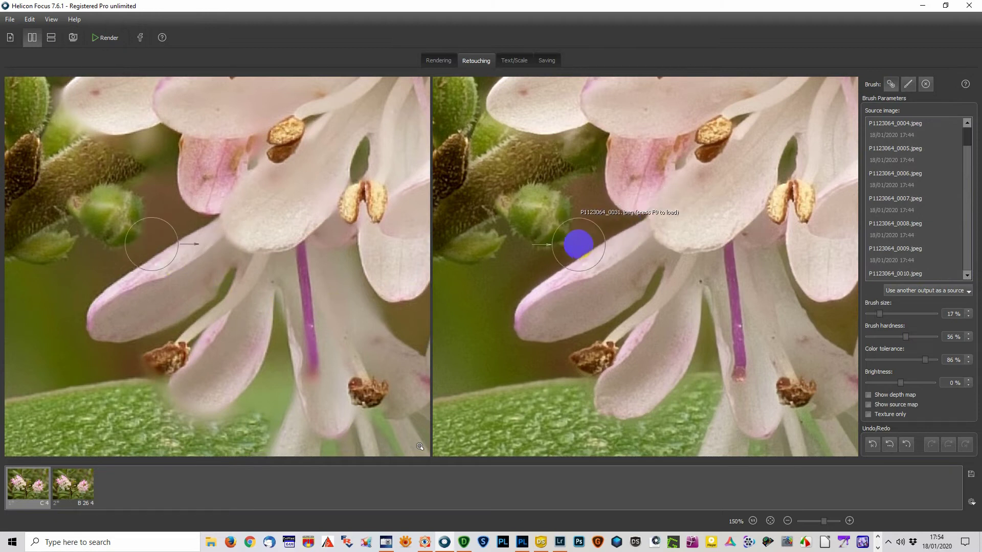
mouse_move(614, 227)
left_mouse_down()
mouse_move(548, 269)
mouse_move(520, 312)
left_mouse_up()
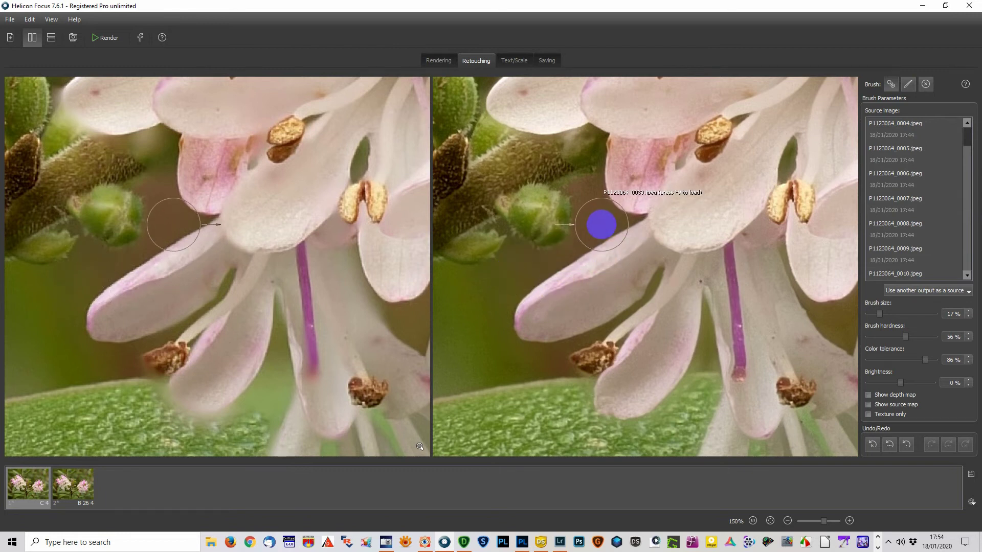
left_click(683, 327)
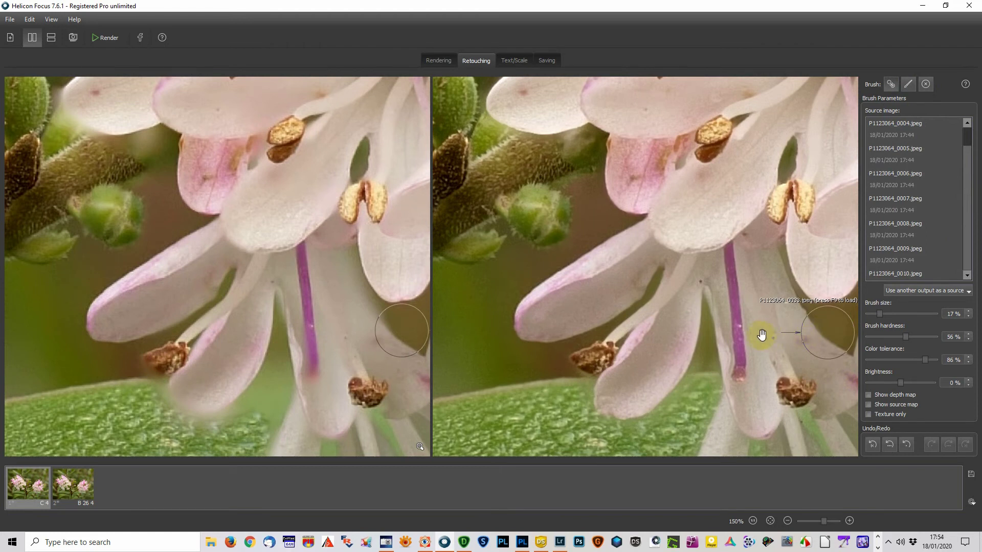
Step: Examine the stamens and petals across the lower and right side of the second flower head at 150%, and review both heads at 20%
scroll(751, 335, "up", 3)
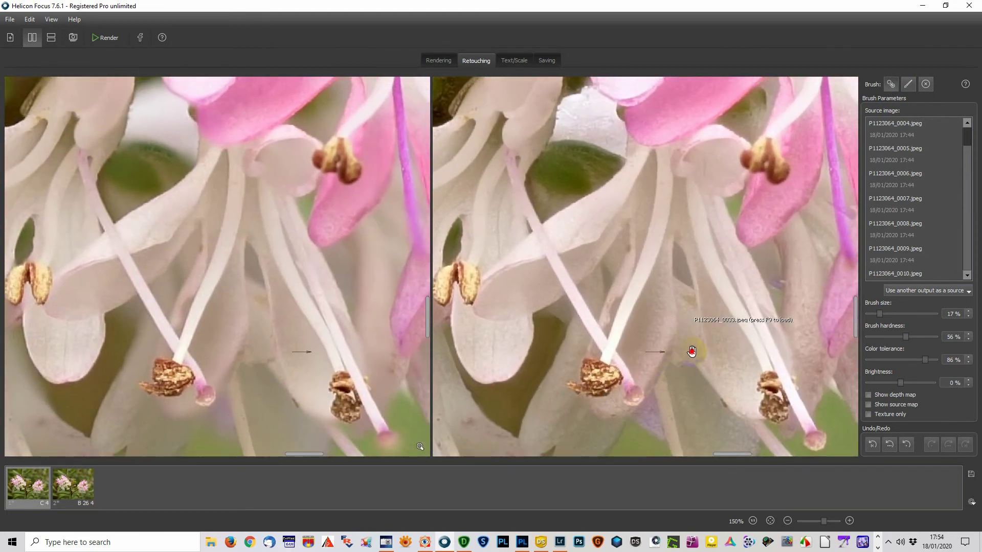
left_click(580, 491)
left_click_drag(839, 285, 740, 280)
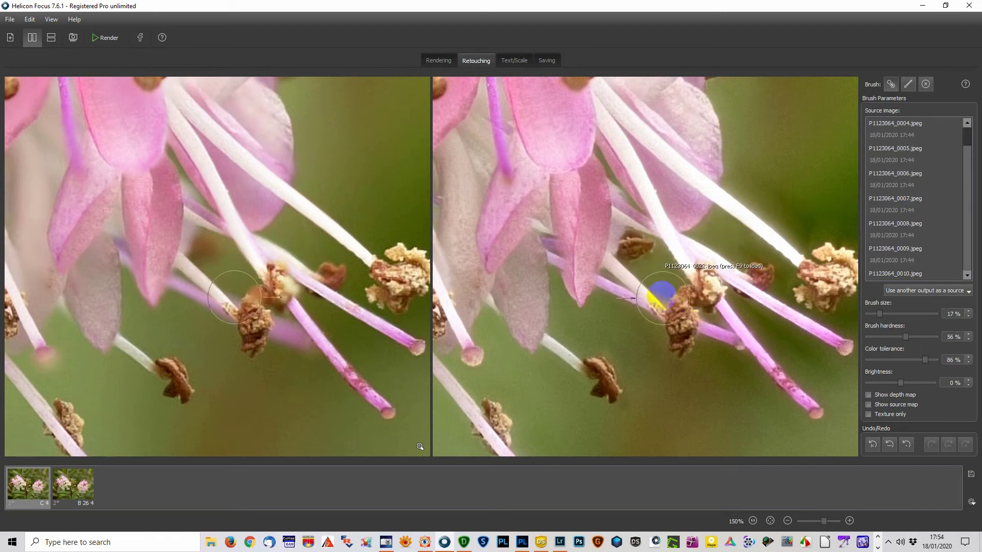
left_click_drag(778, 274, 684, 291)
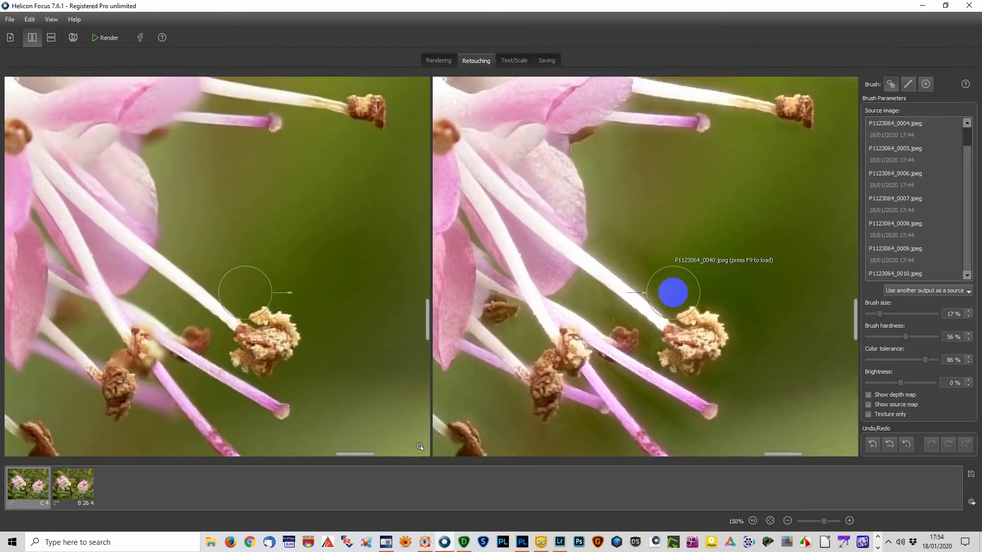
left_click_drag(767, 204, 746, 256)
scroll(746, 256, "down", 2)
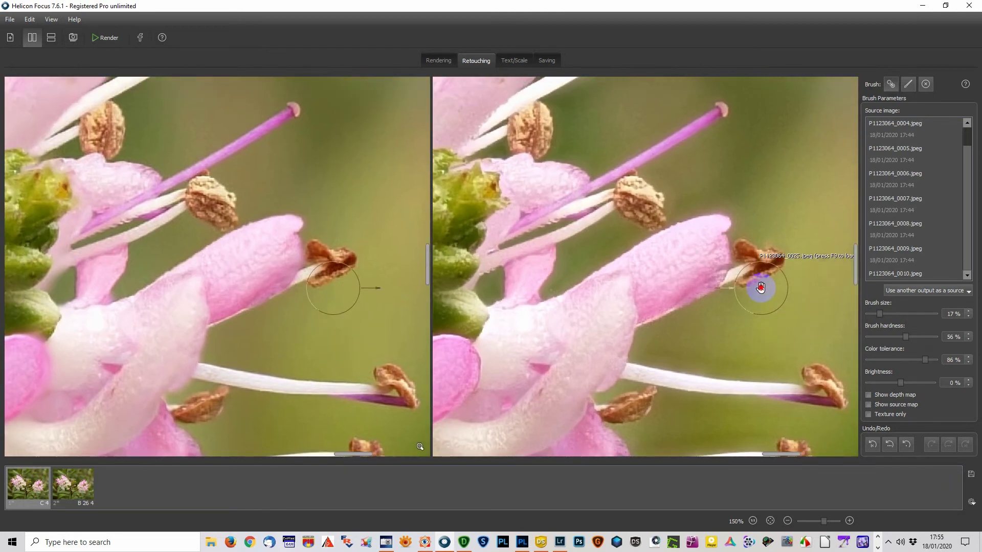
scroll(605, 216, "down", 2)
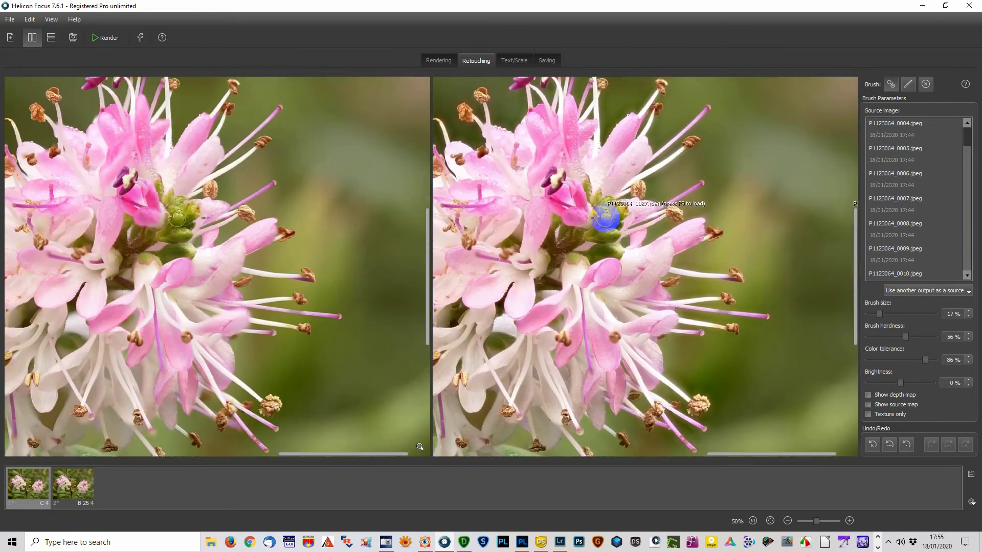
scroll(605, 218, "down", 1)
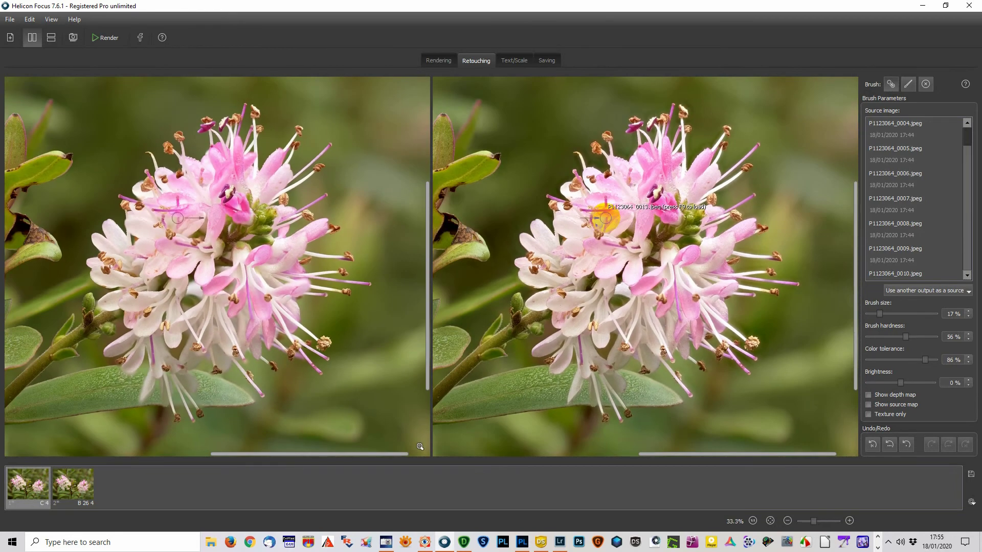
scroll(606, 219, "down", 1)
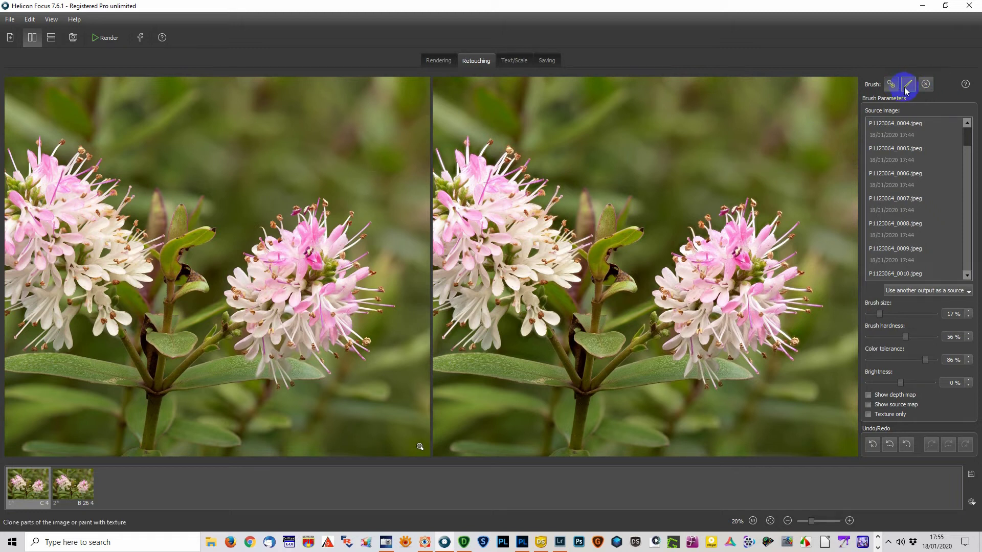
Step: Try the pattern-painting clone brush at 49% size, sampling background above the second flower head, and set its color tolerance to 42%
left_click(890, 84)
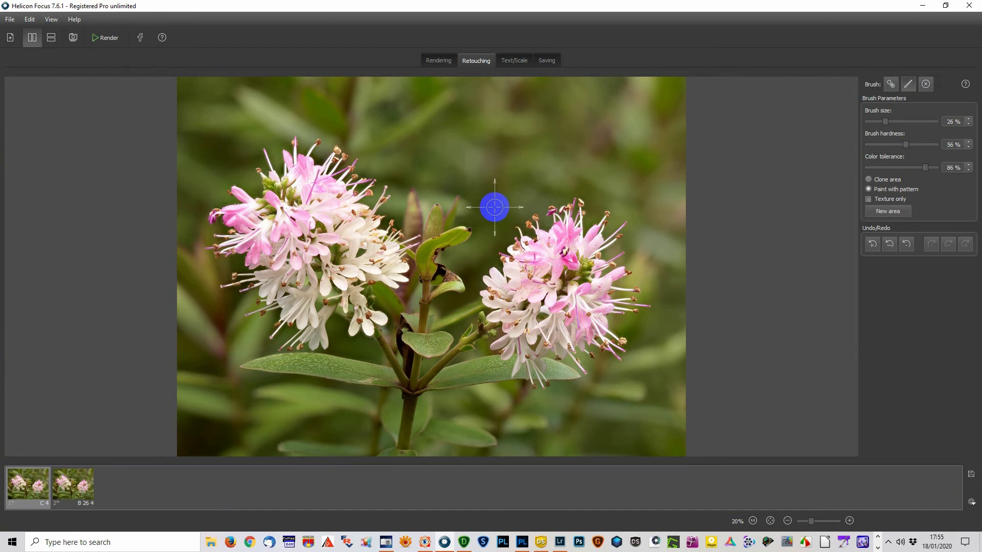
scroll(495, 207, "up", 3)
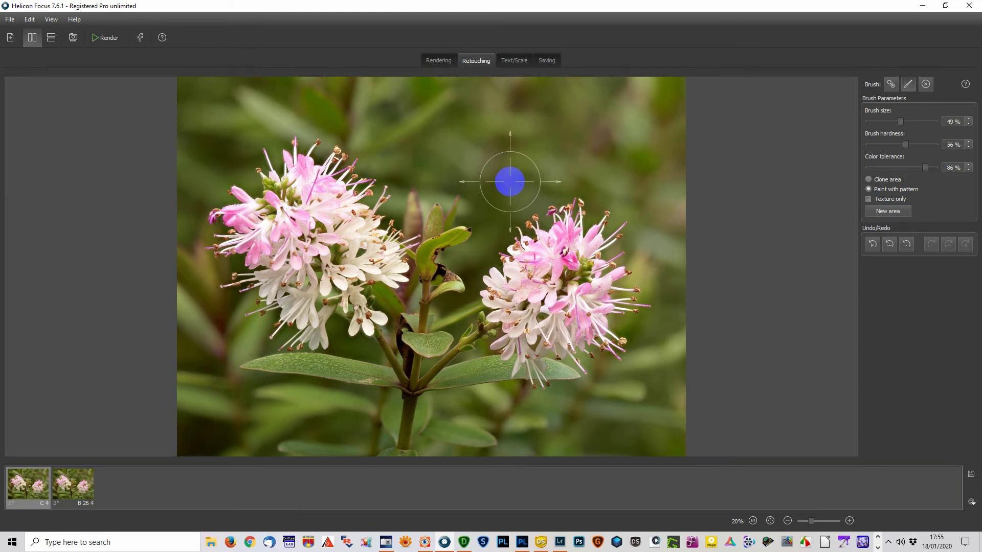
left_click(545, 122, "ctrl")
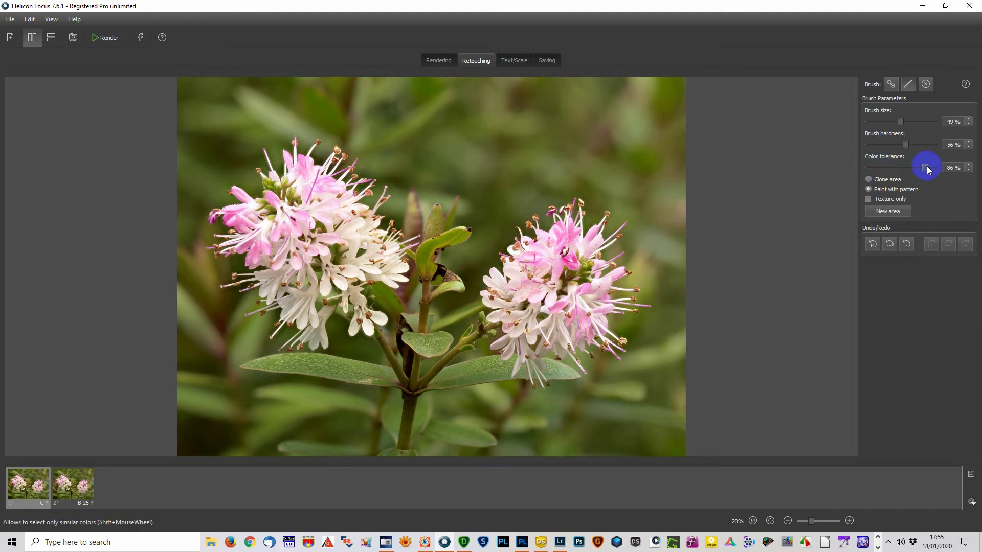
left_click_drag(927, 169, 896, 172)
mouse_move(583, 181)
left_mouse_down()
mouse_move(560, 223)
mouse_move(580, 160)
left_mouse_up()
left_click_drag(894, 168, 966, 165)
left_click_drag(931, 168, 896, 171)
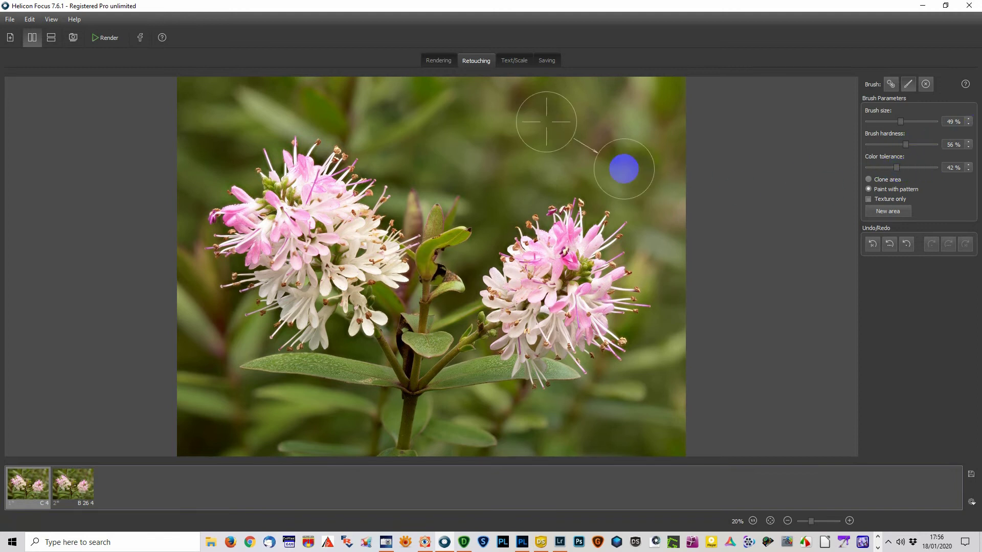
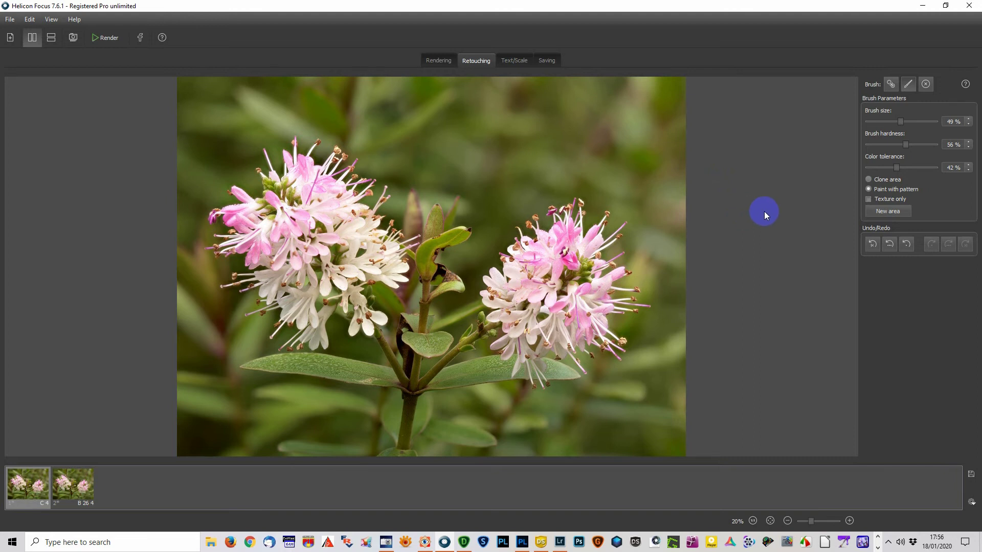
Step: Return to the source-copying brush and try it beside the left edge of the second flower head
left_click(890, 84)
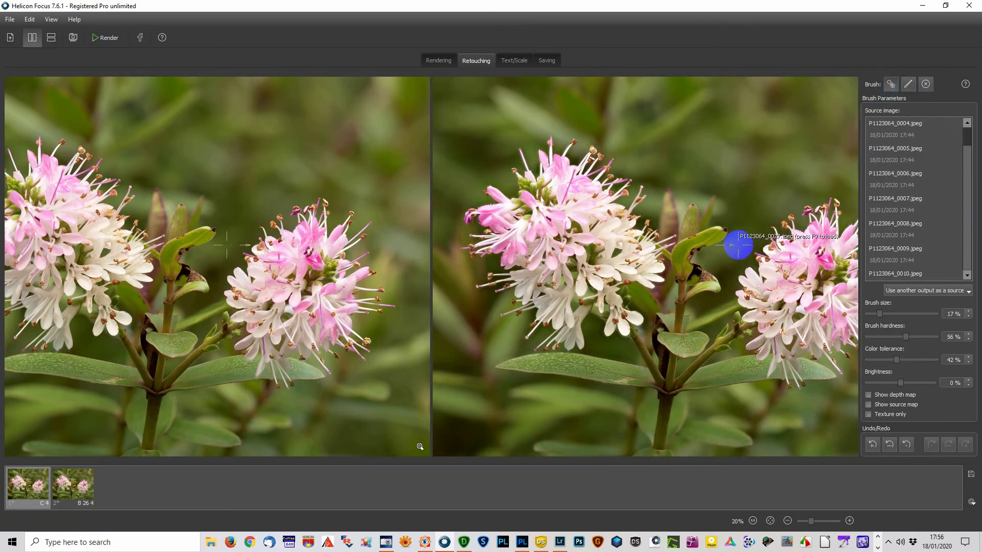
left_click(741, 267)
left_click_drag(733, 267, 734, 286)
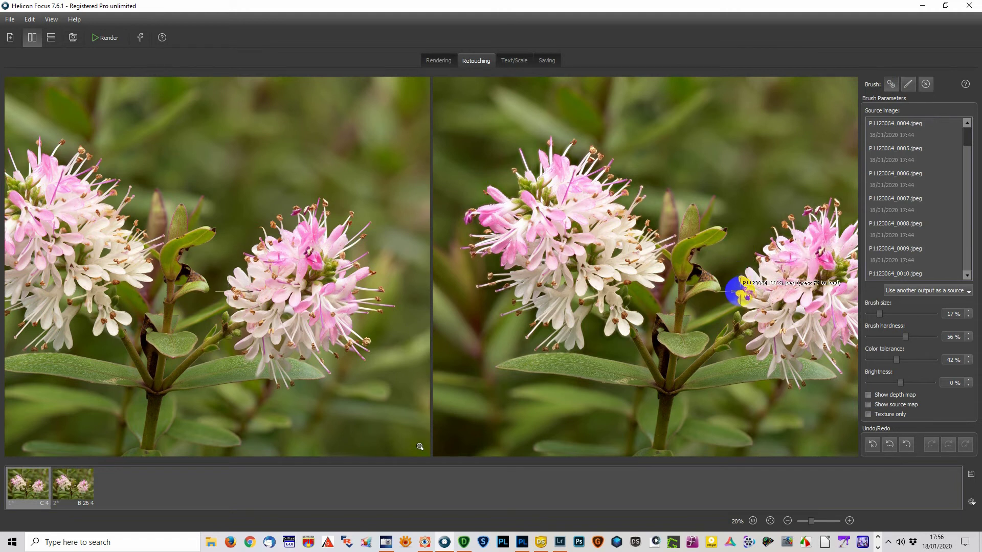
Step: Save the retouched Method C output in the Post Focus folder as "P1123064 46f C4+outerB26,4.tif"
right_click(36, 483)
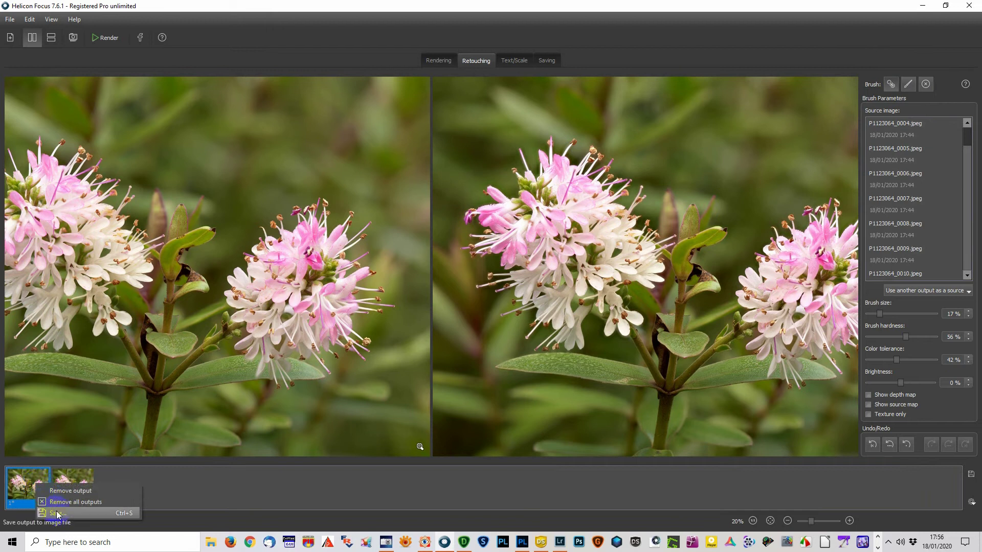
left_click(57, 514)
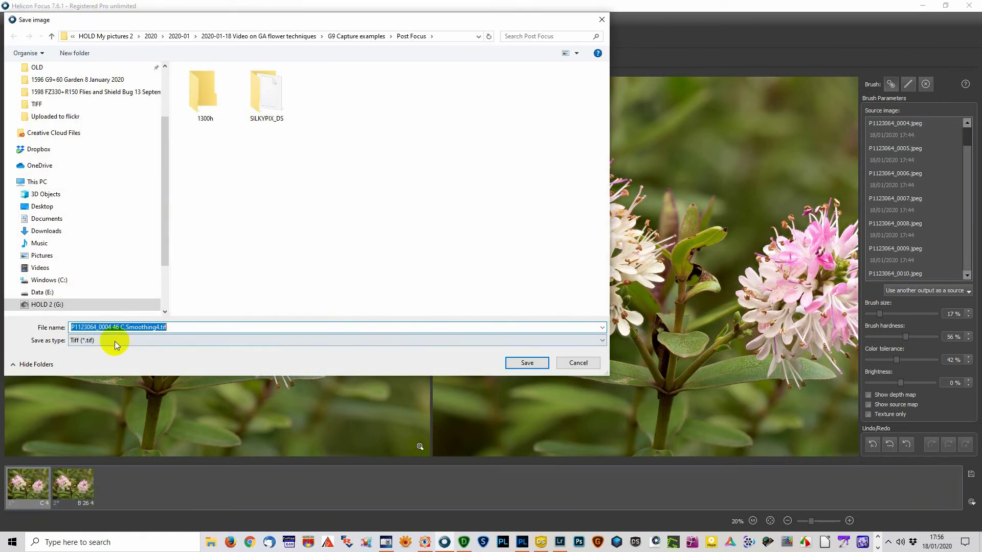
left_click(103, 327)
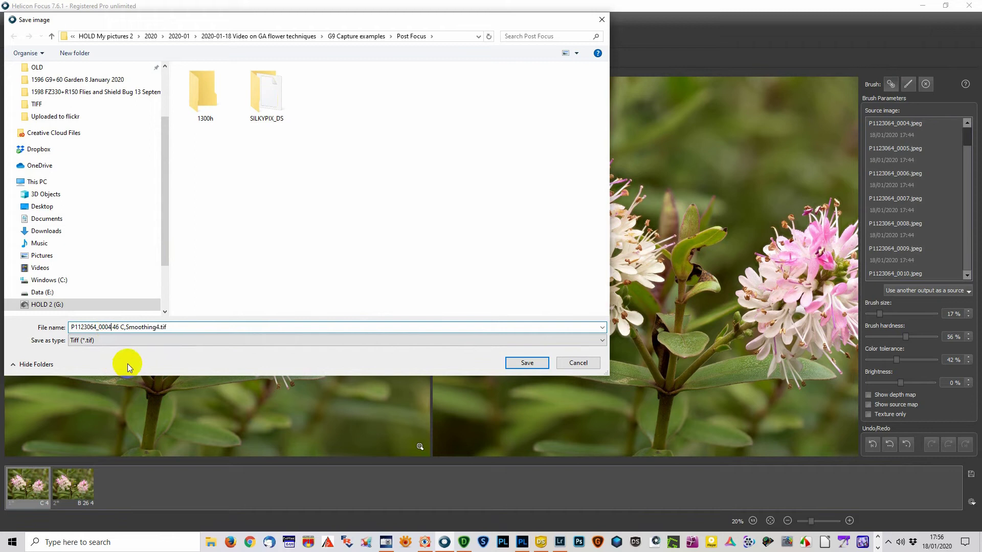
key("BackSpace")
key("BackSpace")
key("BackSpace")
key("BackSpace")
key("BackSpace")
type("f")
key("Delete")
key("Delete")
key("Delete")
key("Delete")
key("Delete")
key("Delete")
key("Delete")
key("Delete")
type("+outerB26,4")
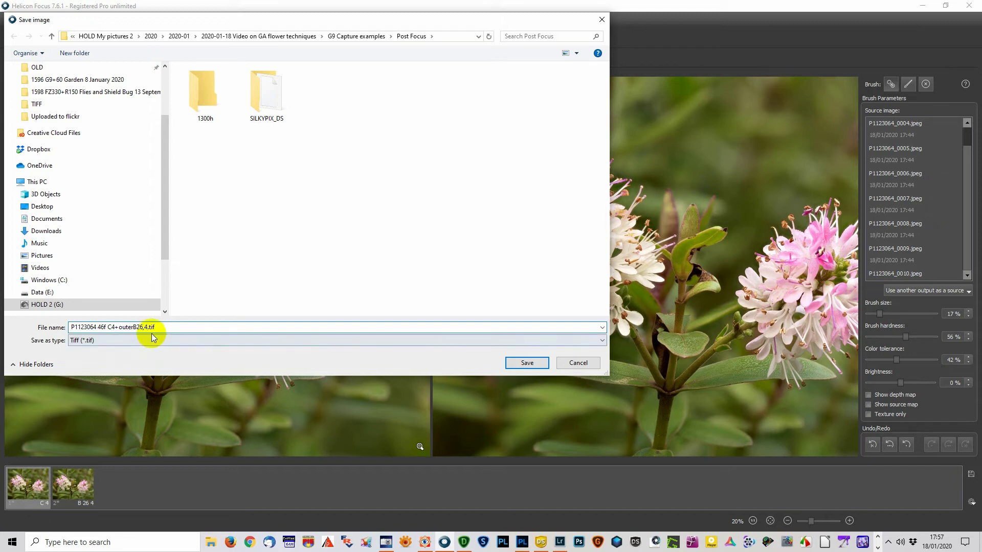
left_click(527, 362)
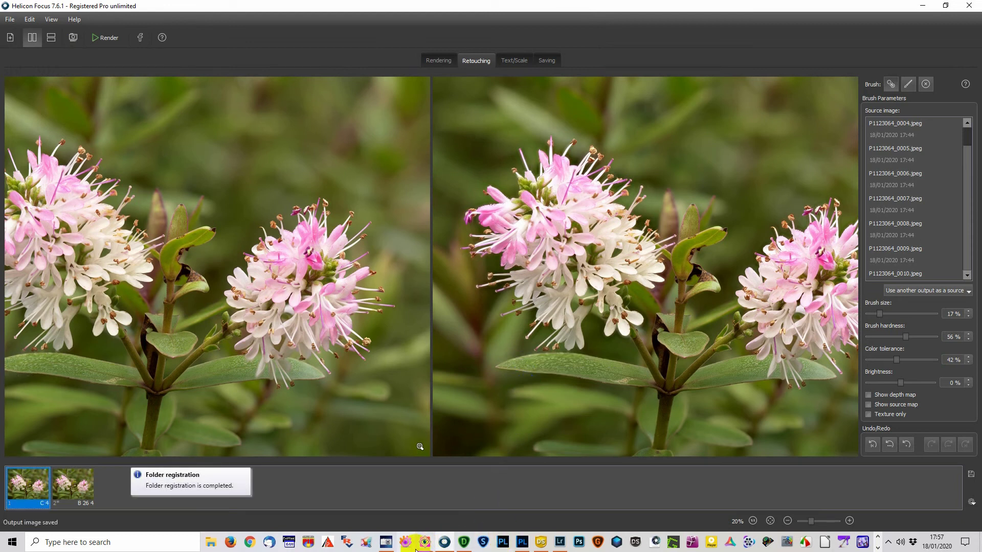
Step: Switch to SILKYPIX, open the Post Focus folder, and load the "2019-11 AsShot Nosharp, Hcntrl--CBurn++.spd" development parameters onto the stacked TIFF
left_click(542, 546)
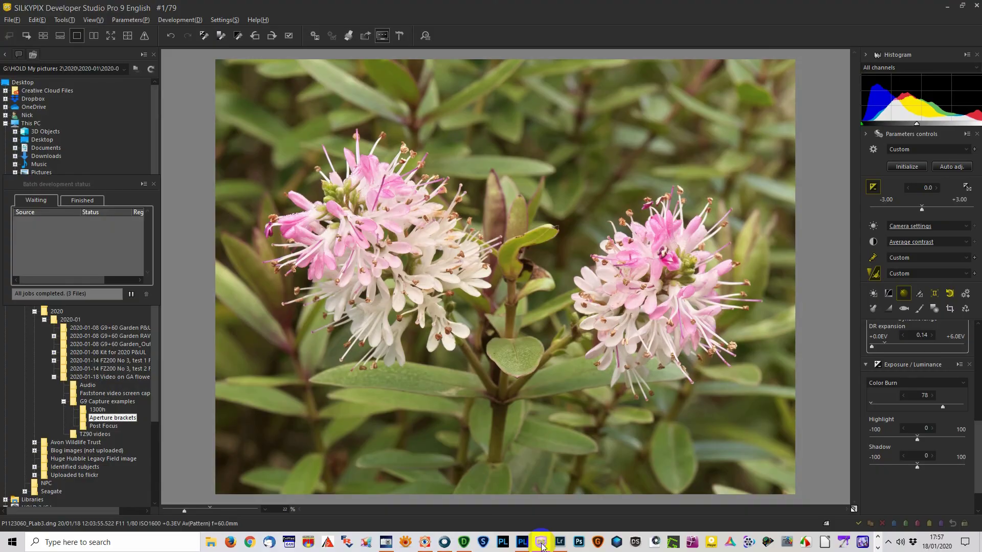
left_click(113, 427)
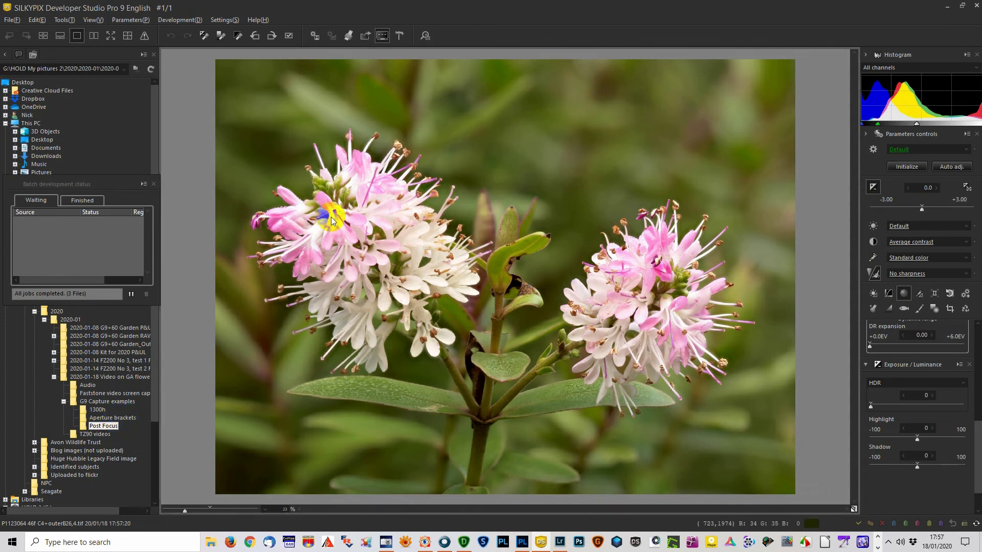
left_click(128, 21)
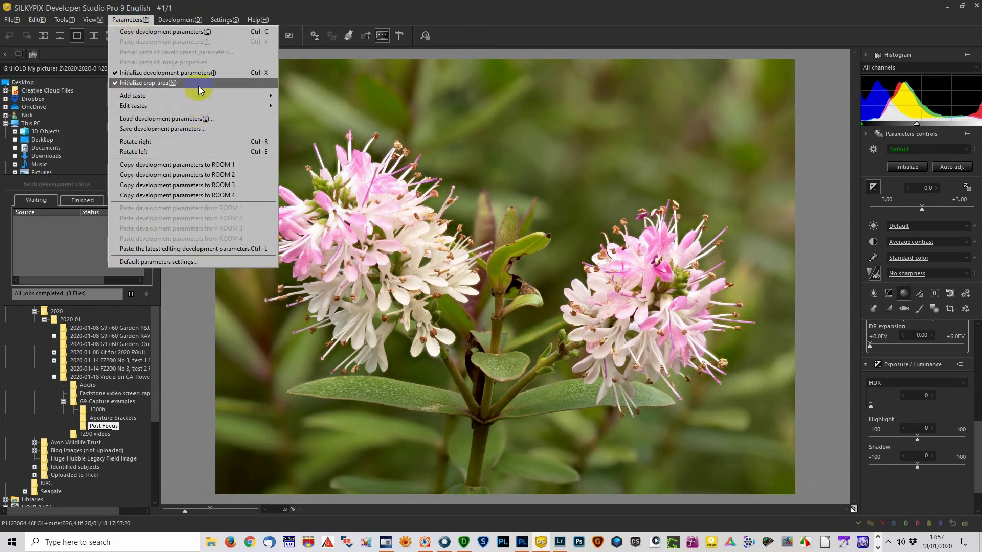
left_click(185, 119)
left_click(317, 391)
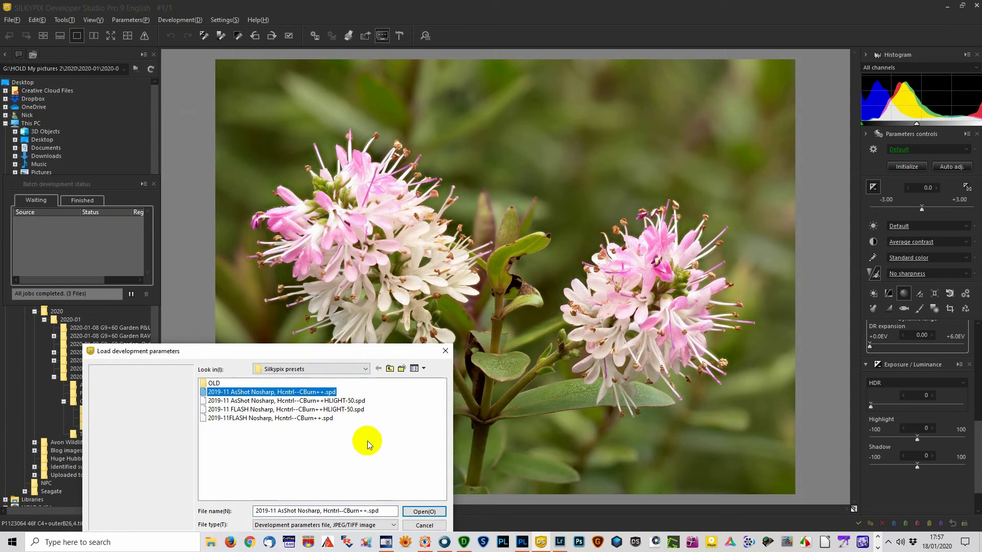
left_click(417, 511)
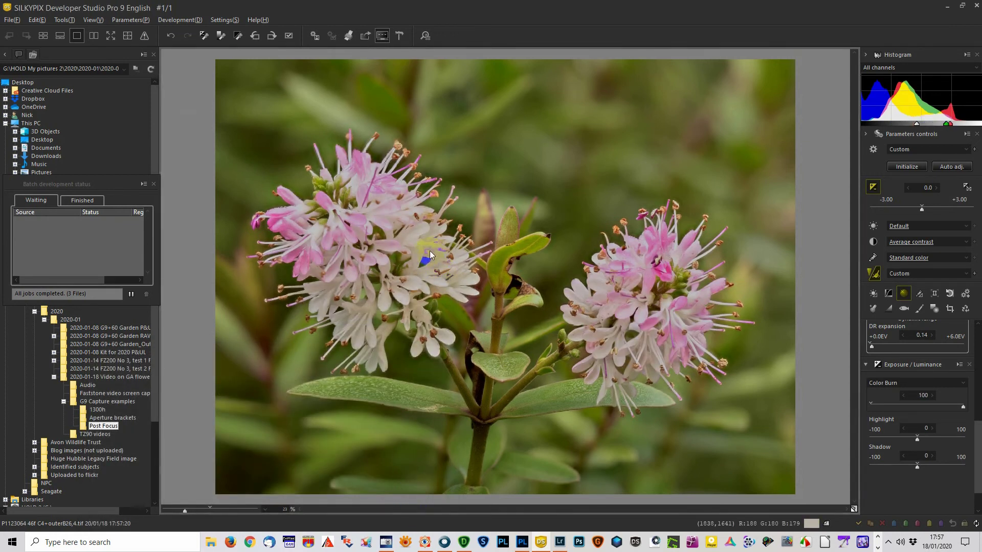
Step: Lower Color Burn to 14 and readjust it to 27, comparing the image with its default parameters after each change
left_click(438, 302)
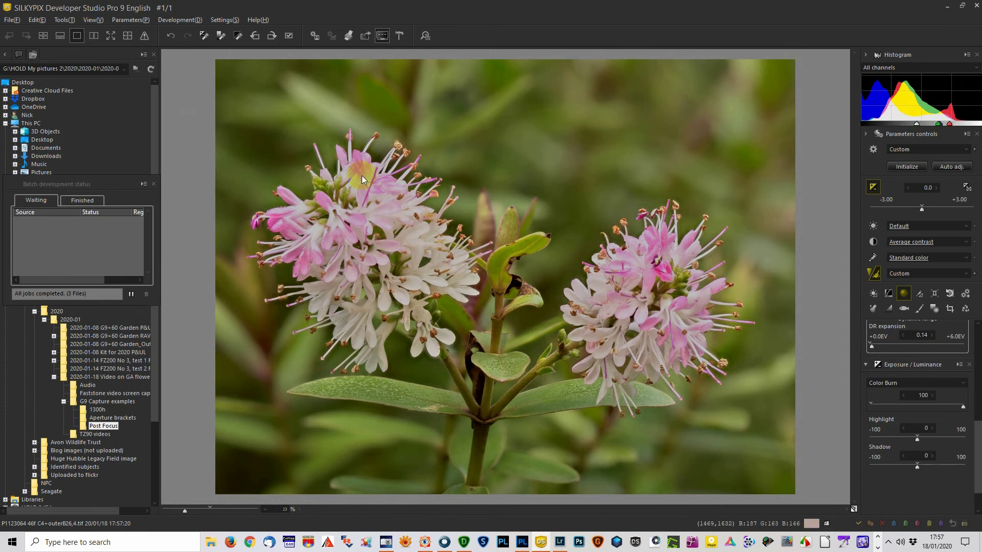
left_click(486, 321)
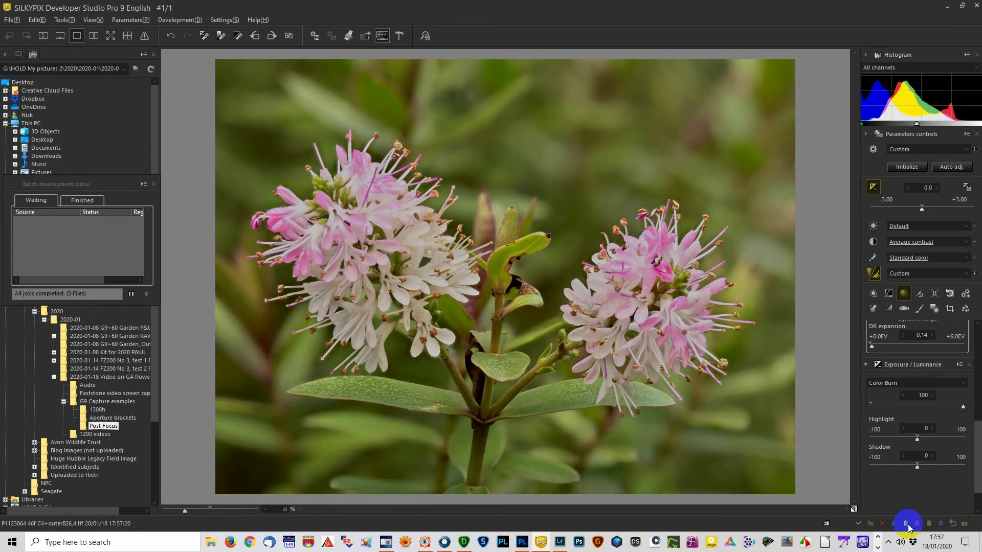
left_click(913, 440)
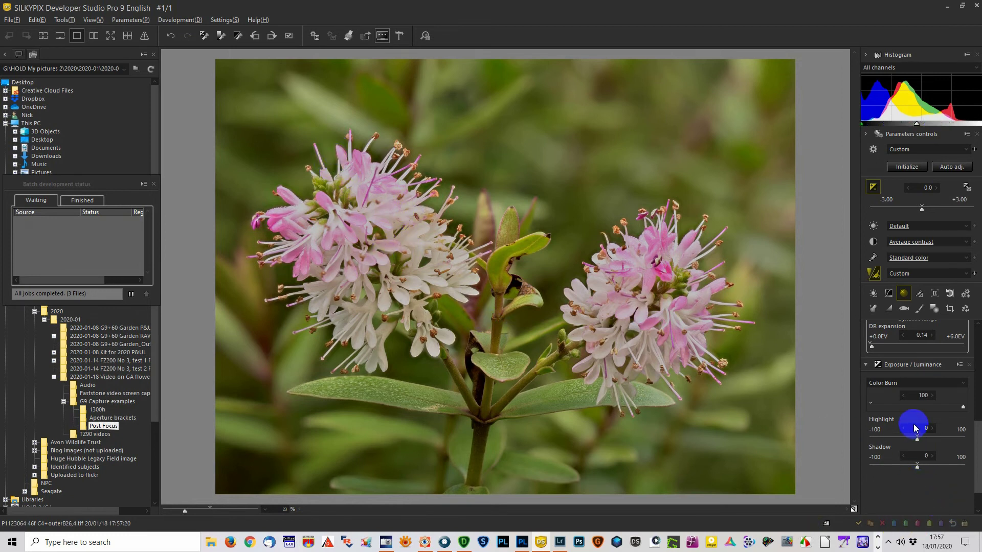
left_click(964, 408)
mouse_move(964, 409)
left_mouse_down()
mouse_move(868, 416)
mouse_move(884, 406)
left_mouse_up()
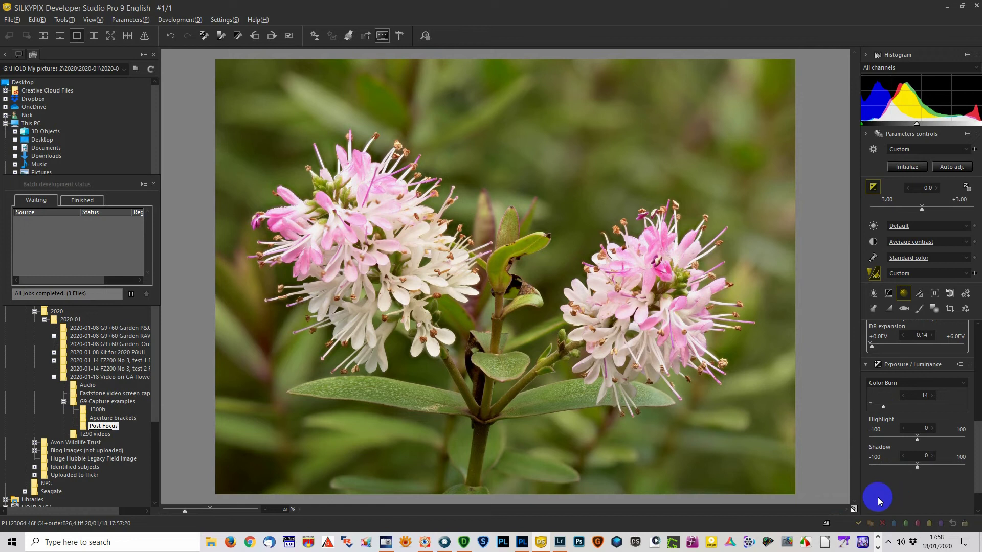
left_click(853, 508)
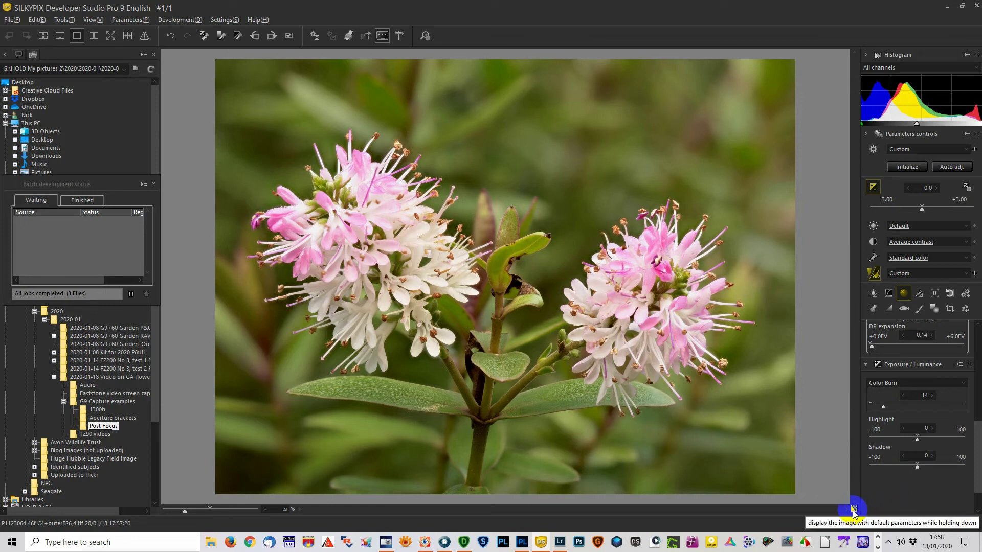
left_click(853, 509)
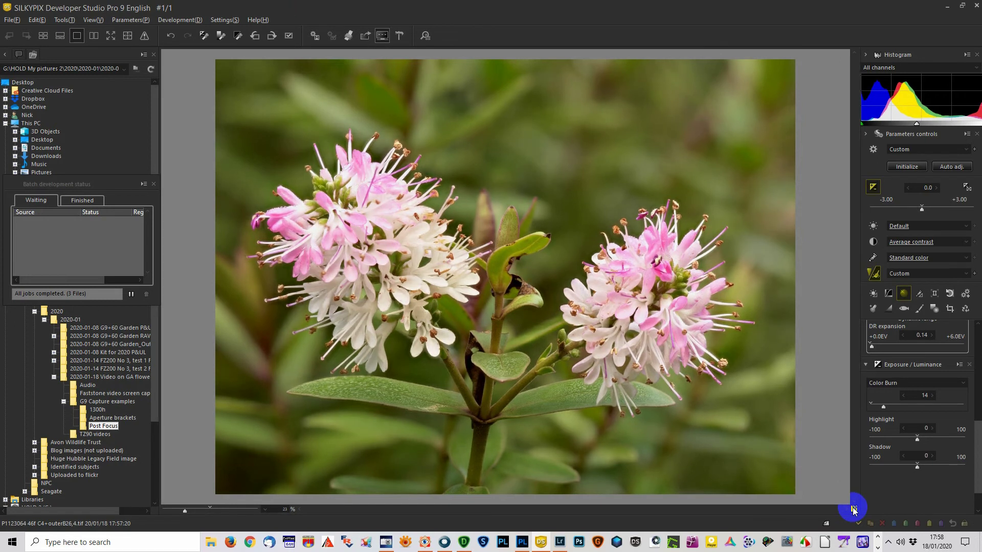
left_click_drag(871, 406, 895, 407)
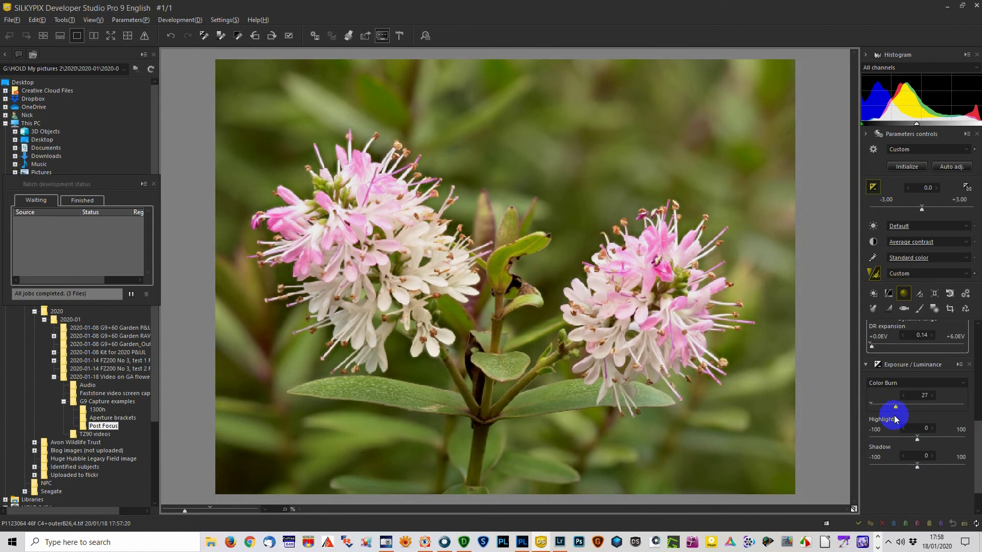
left_click(853, 509)
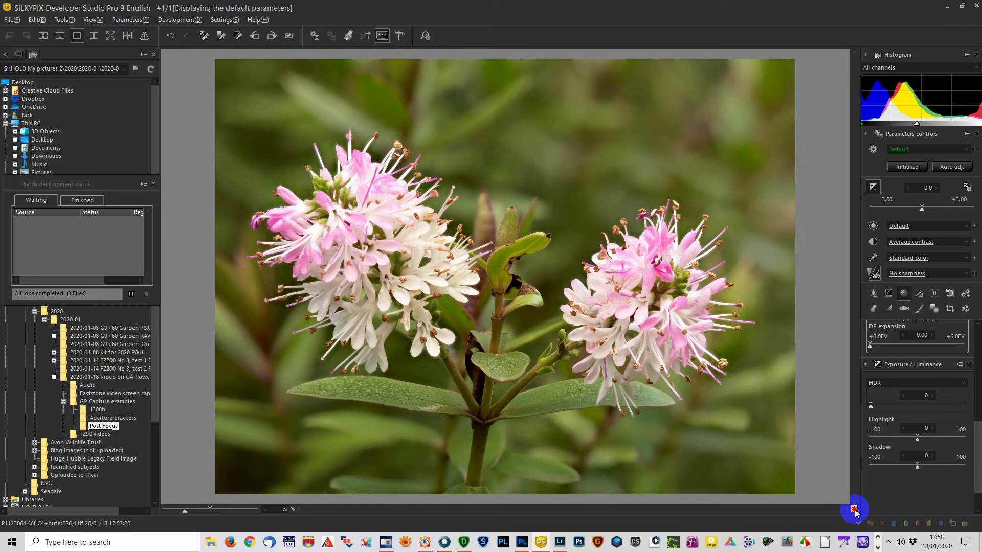
Step: Batch develop the selected stacked TIFF with its current Color Burn 27 parameters, after a last comparison with the default rendering
left_click(853, 509)
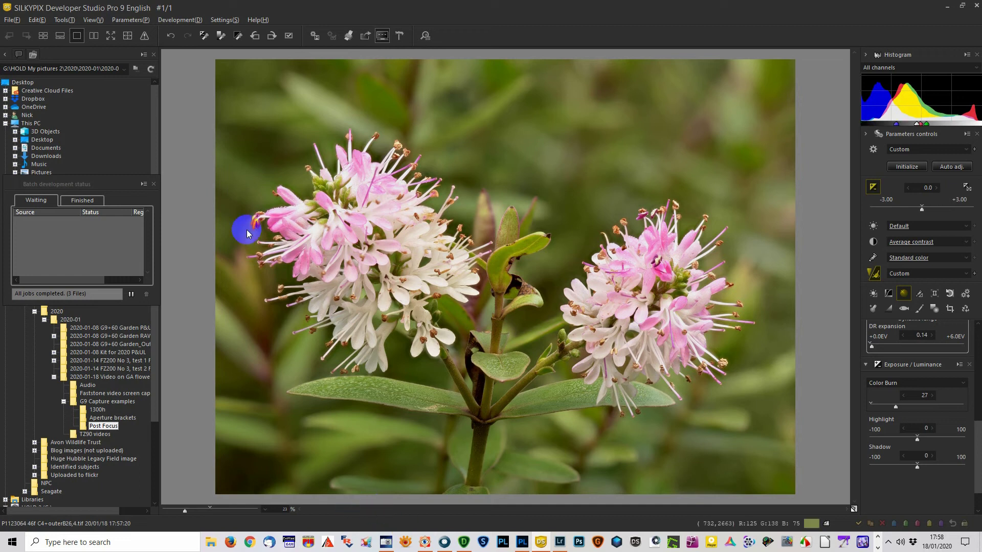
left_click(188, 21)
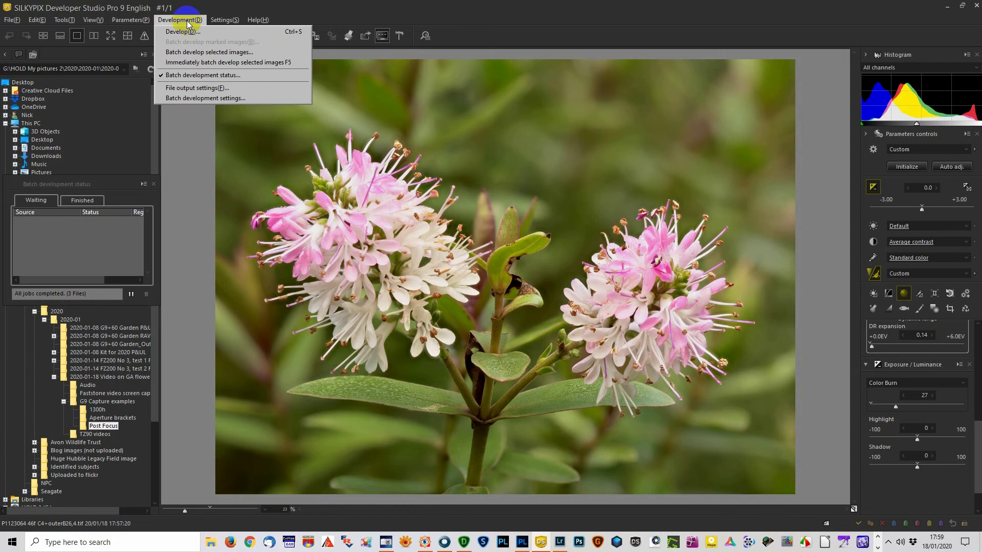
left_click(204, 53)
left_click(533, 392)
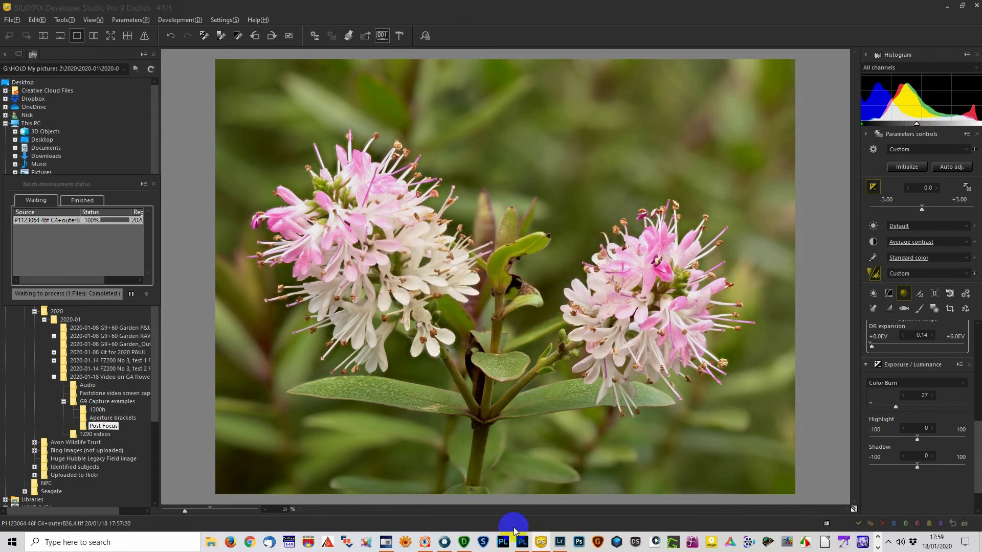
Step: Switch to Lightroom Classic and synchronize the Post Focus folder in the Library, importing new photos and removing missing ones
left_click(560, 542)
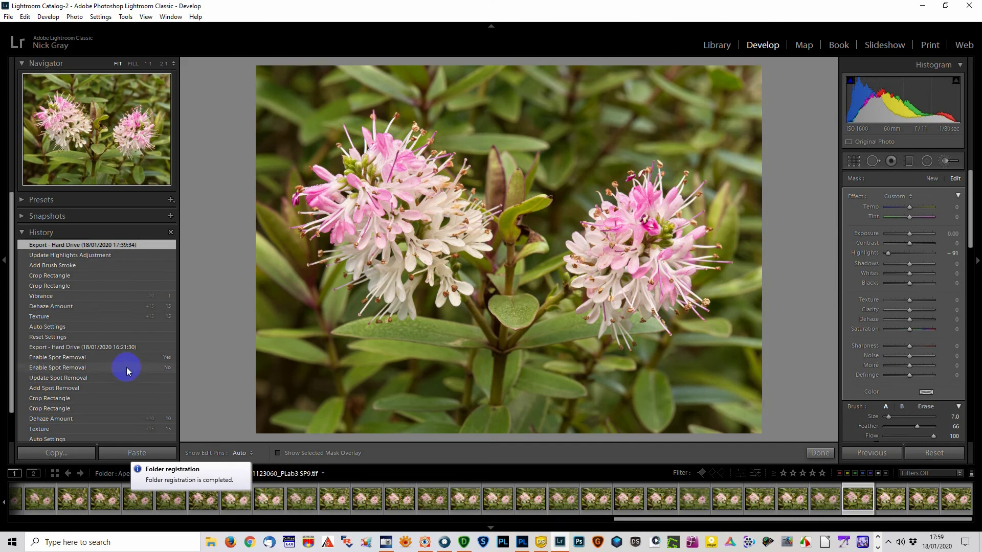
left_click(715, 45)
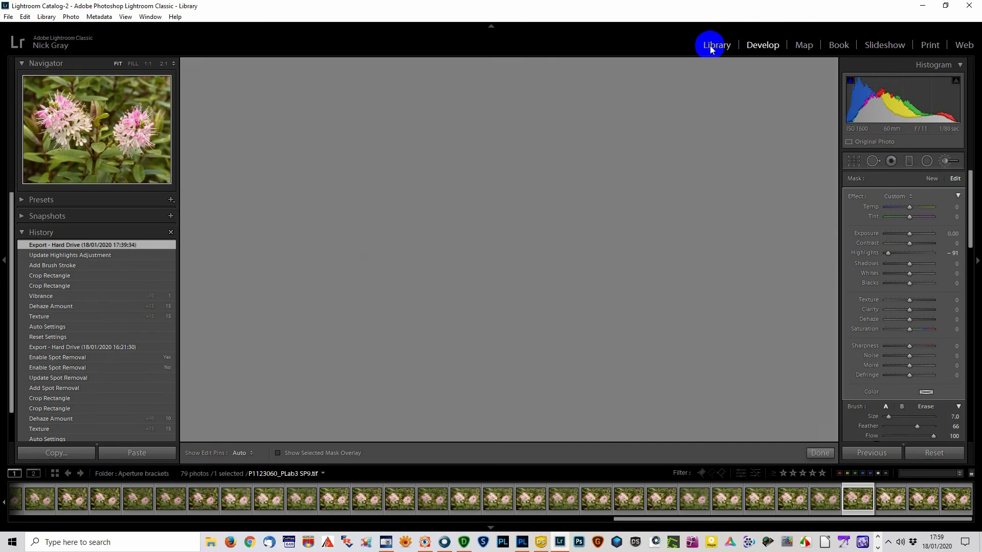
left_click(84, 361)
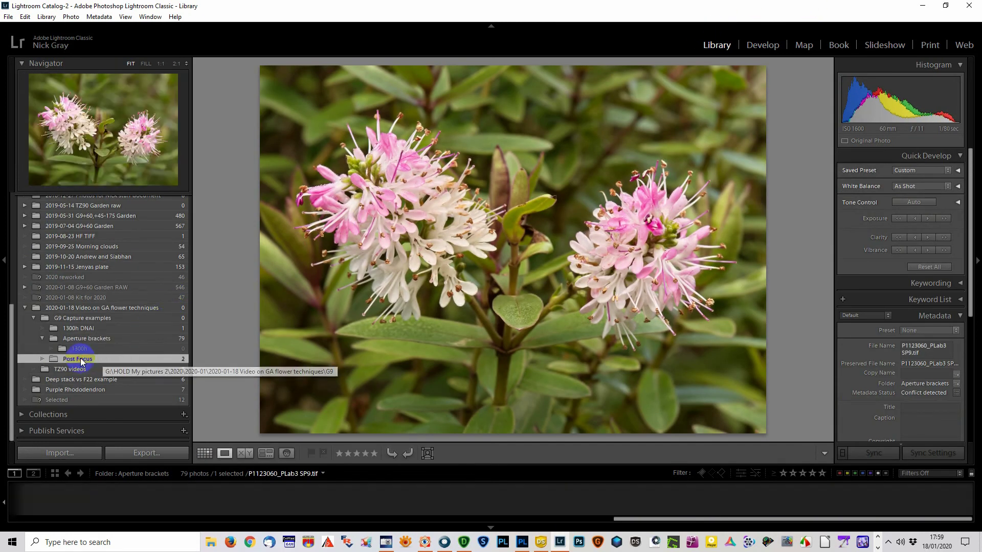
right_click(81, 361)
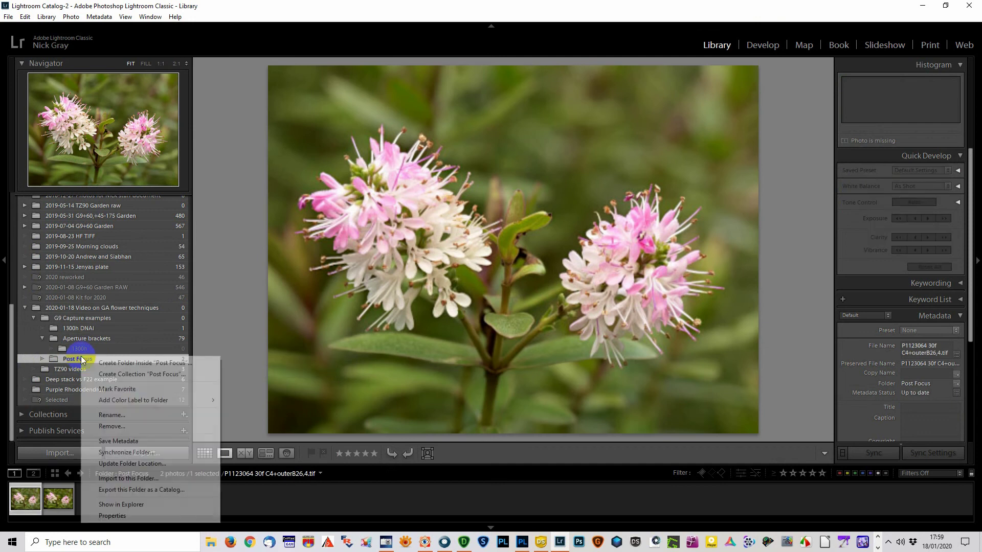
left_click(128, 453)
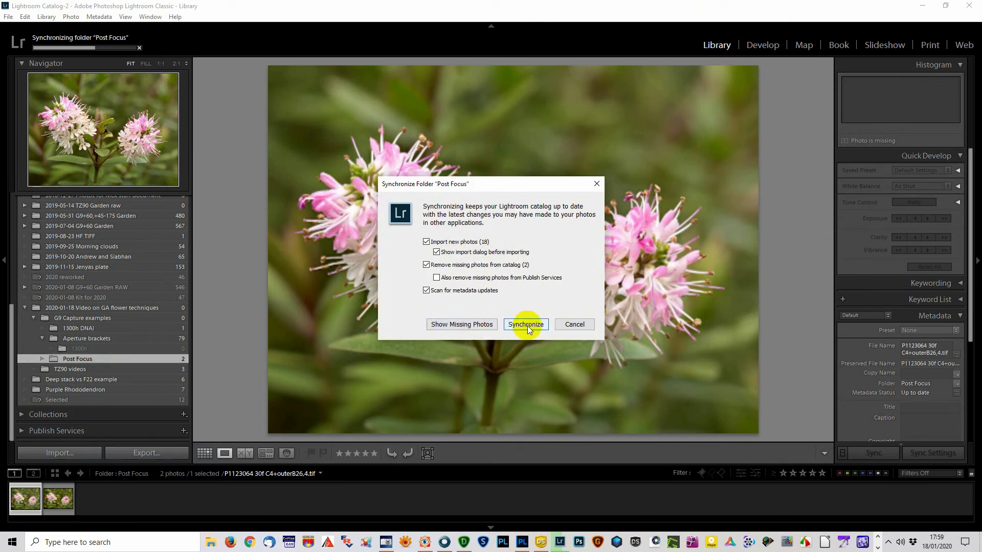
left_click(527, 325)
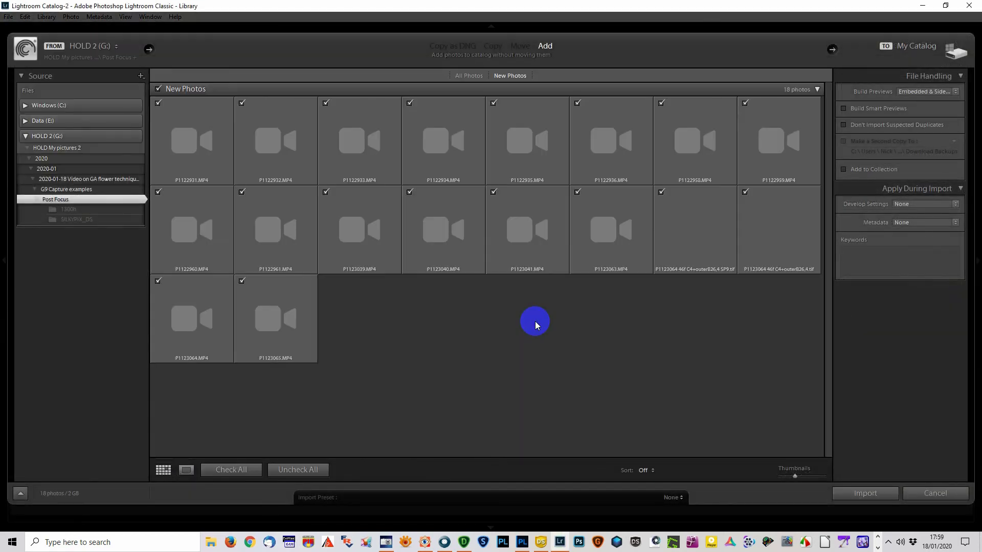
Step: Exclude all the MP4 videos from the import and add only the two "P1123064 46f C4+outerB26,4" TIFF files to the catalog
left_click(188, 141)
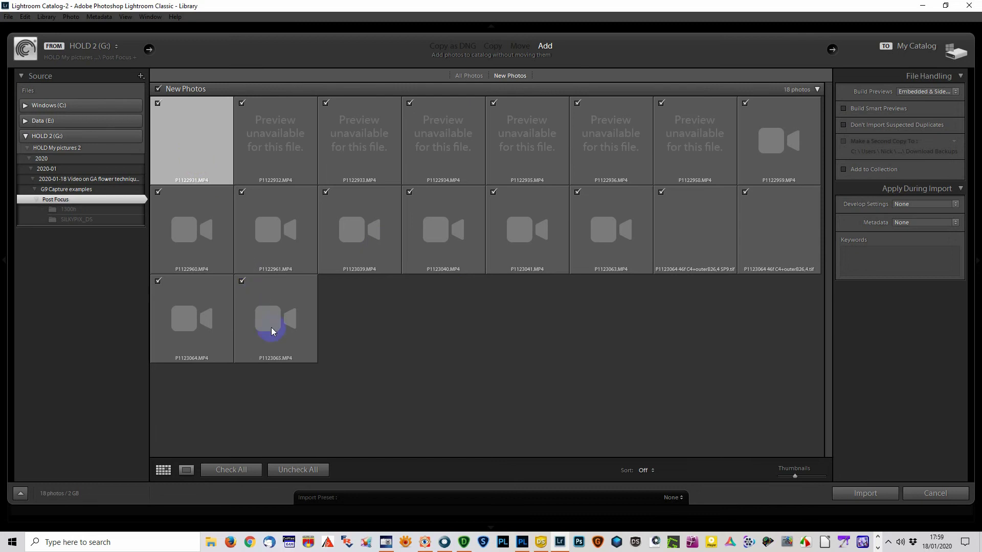
left_click(271, 331, "shift")
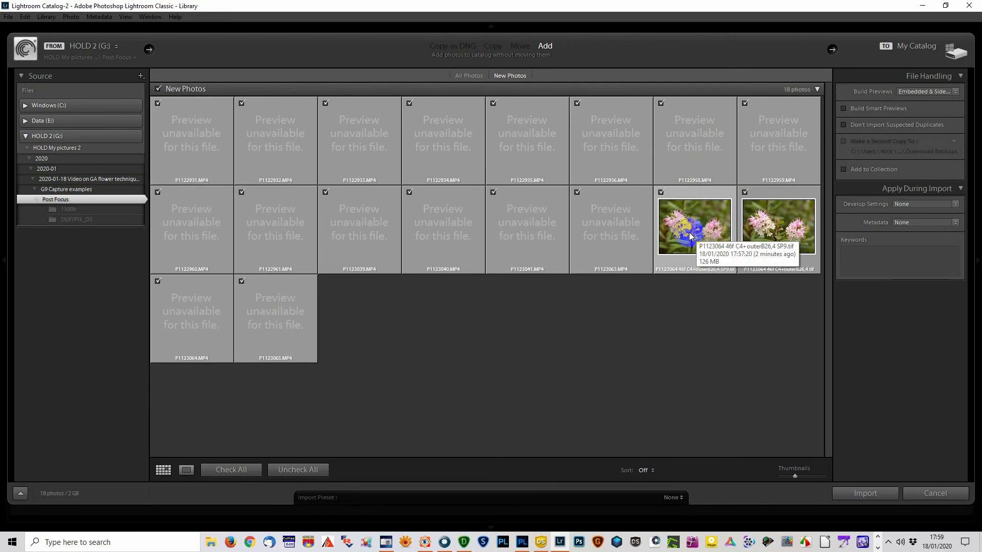
left_click(577, 192)
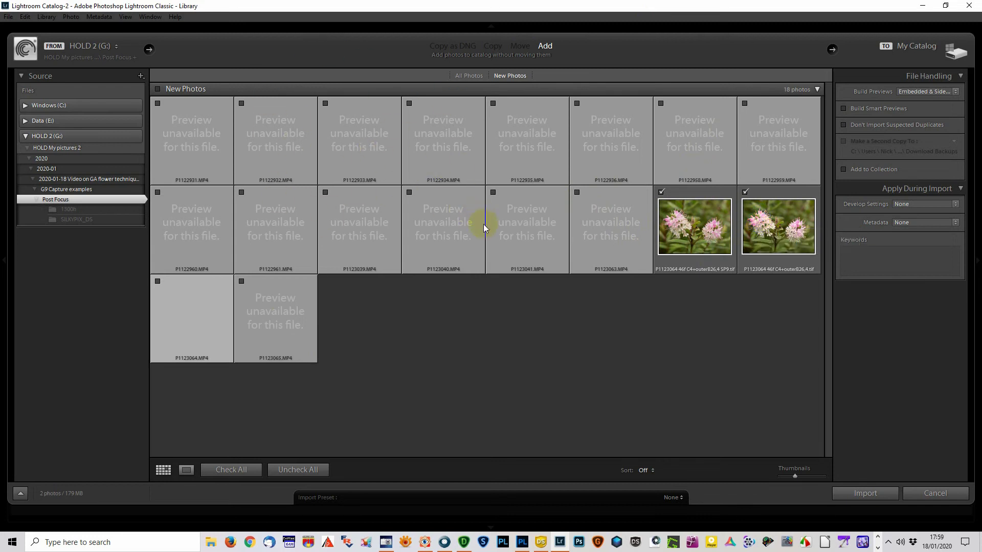
left_click(870, 493)
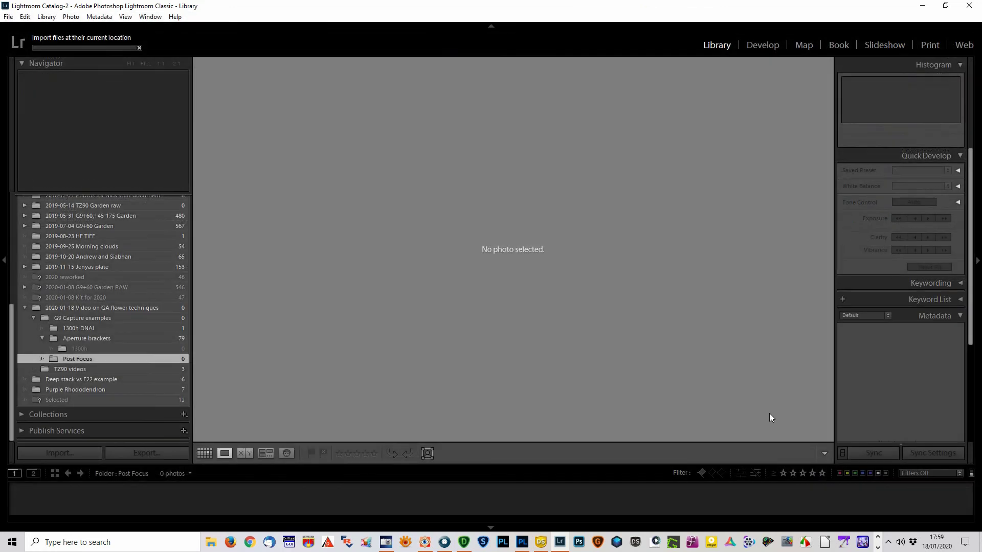
left_click(770, 415)
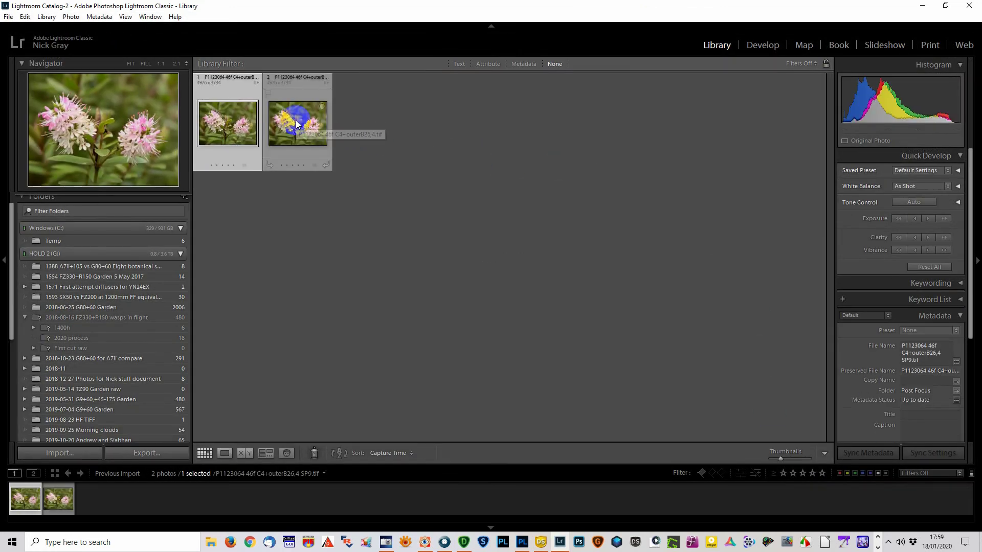
Step: Open "P1123064 46f C4+outerB26,4 SP9.tif" in Develop, apply Auto tone settings, and set Highlights to -50
left_click(249, 134)
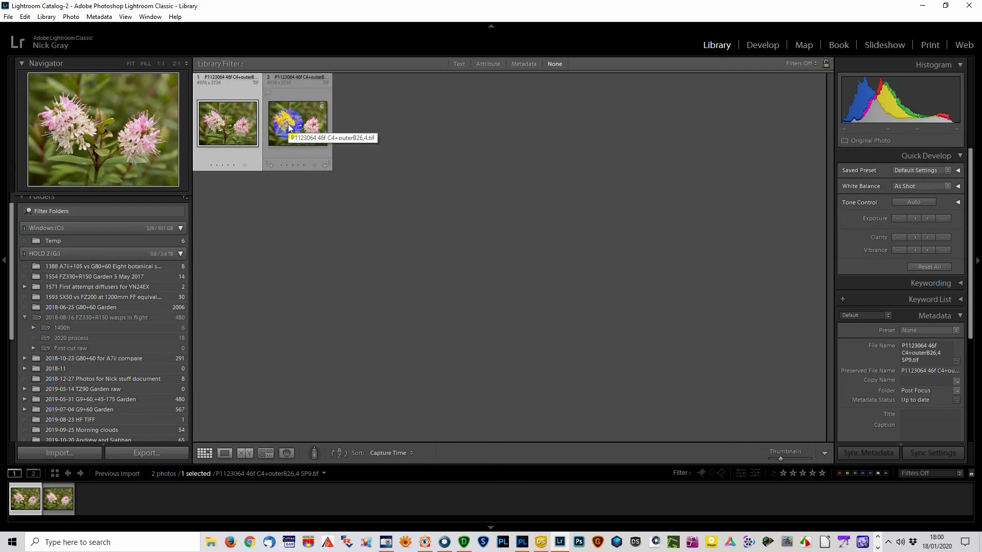
double_click(233, 128)
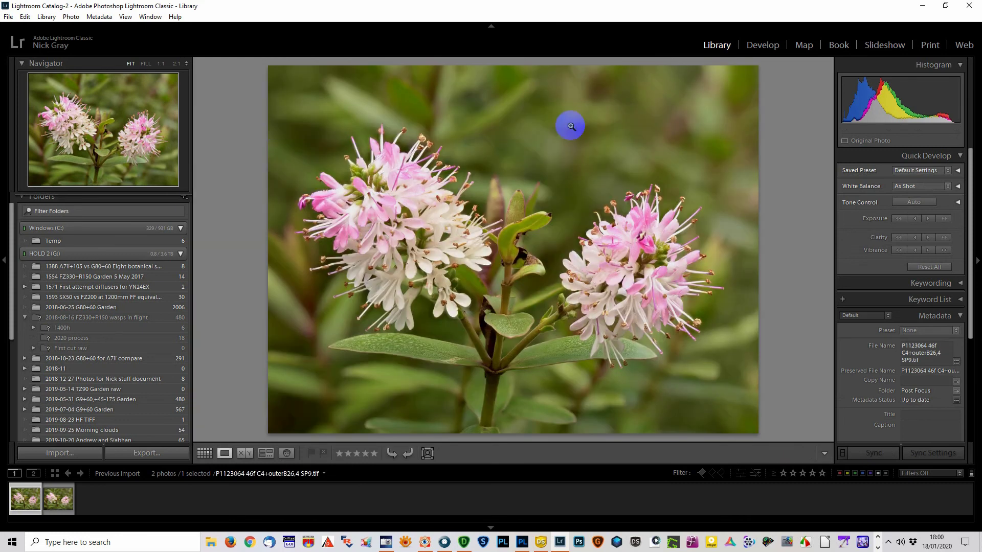
left_click(762, 46)
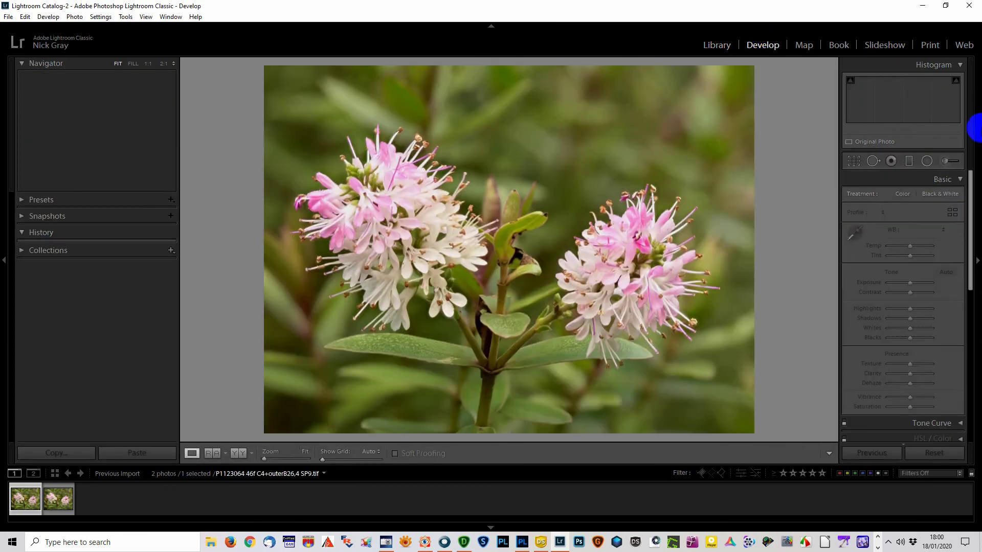
left_click(947, 273)
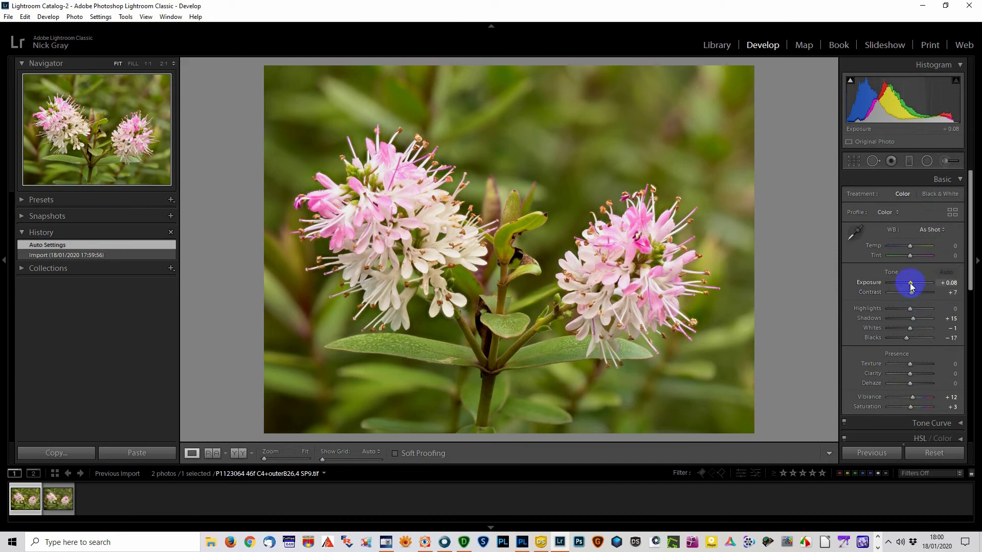
left_click_drag(909, 309, 892, 312)
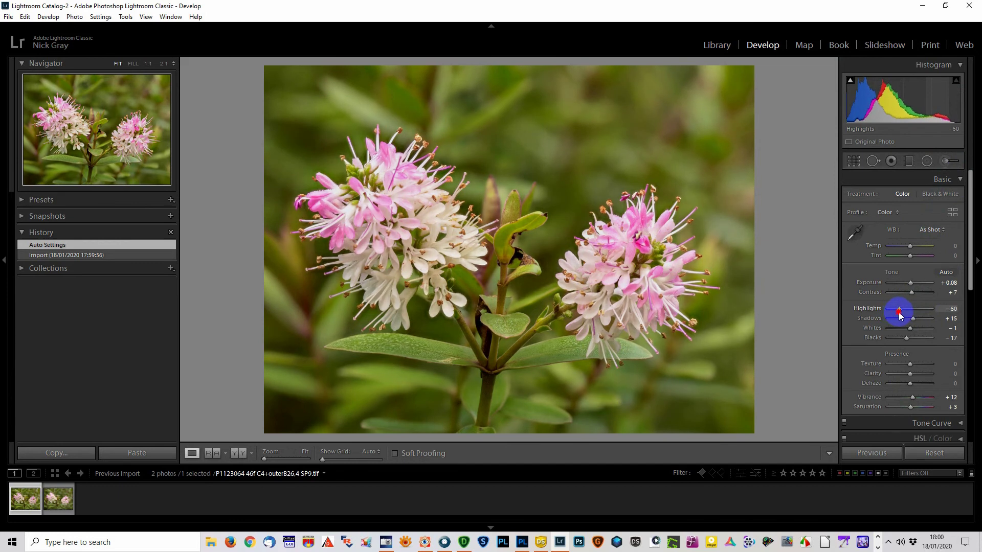
left_click_drag(900, 316, 900, 315)
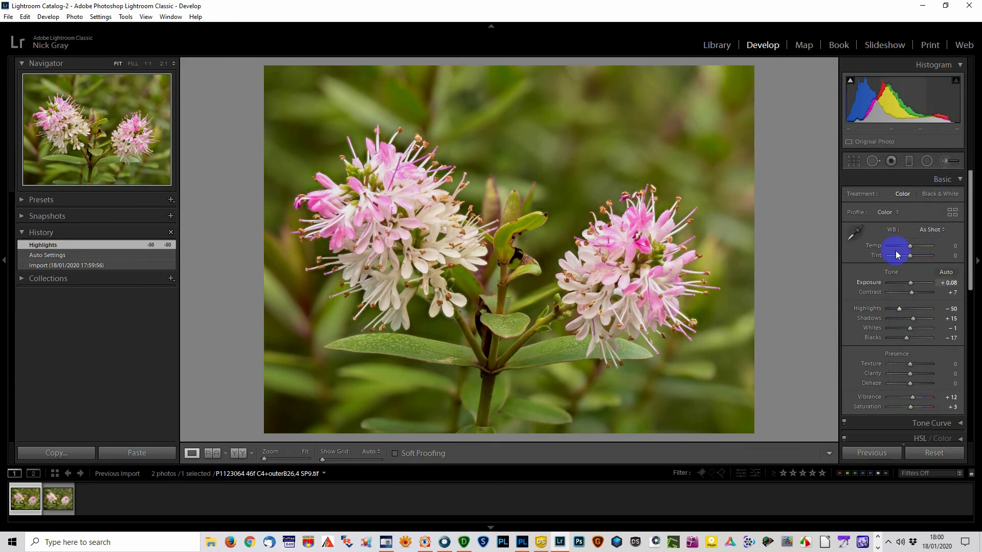
Step: Crop the photo with a custom aspect, trimming the top and bottom edges evenly and slightly trimming the right edge
left_click(854, 161)
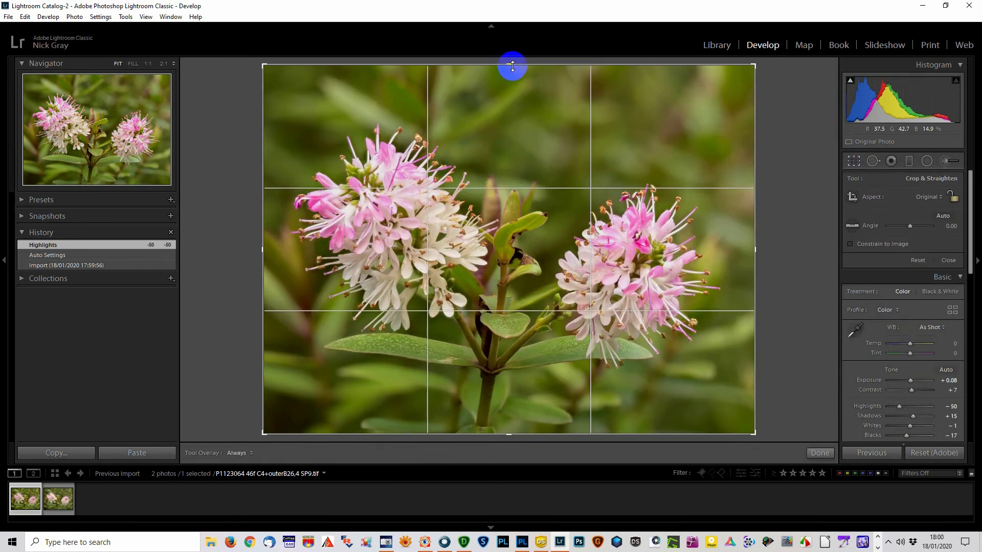
left_click(514, 62)
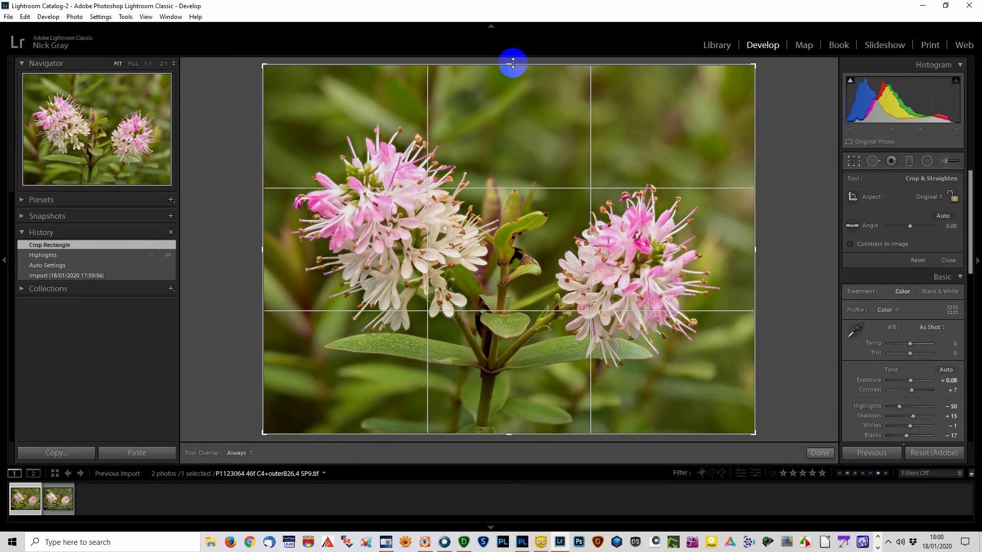
left_click_drag(513, 65, 513, 80)
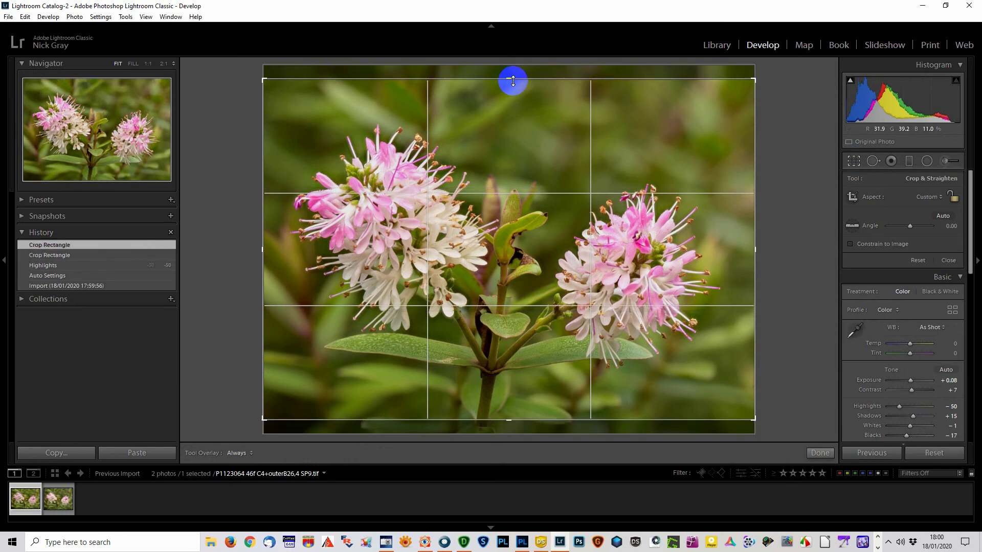
left_click_drag(754, 250, 748, 249)
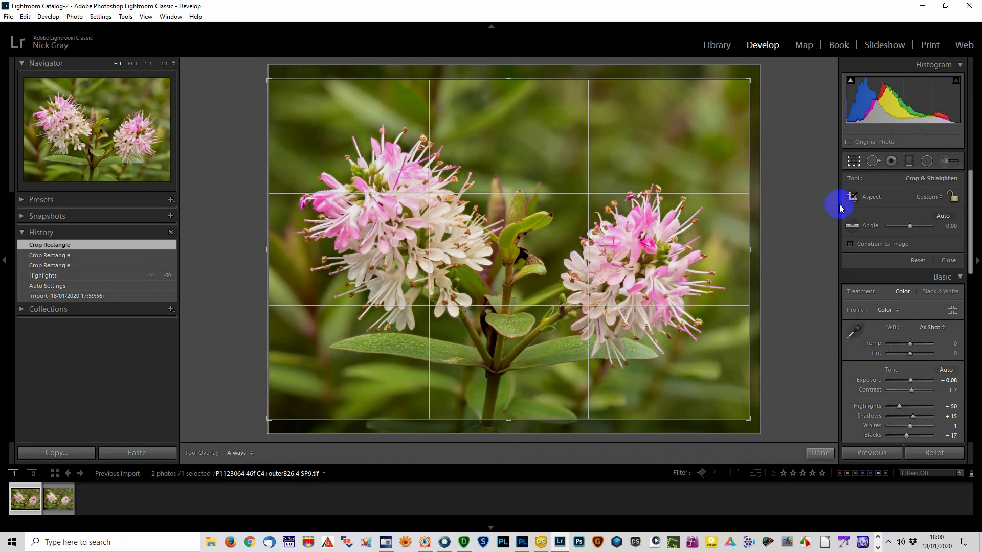
left_click(853, 161)
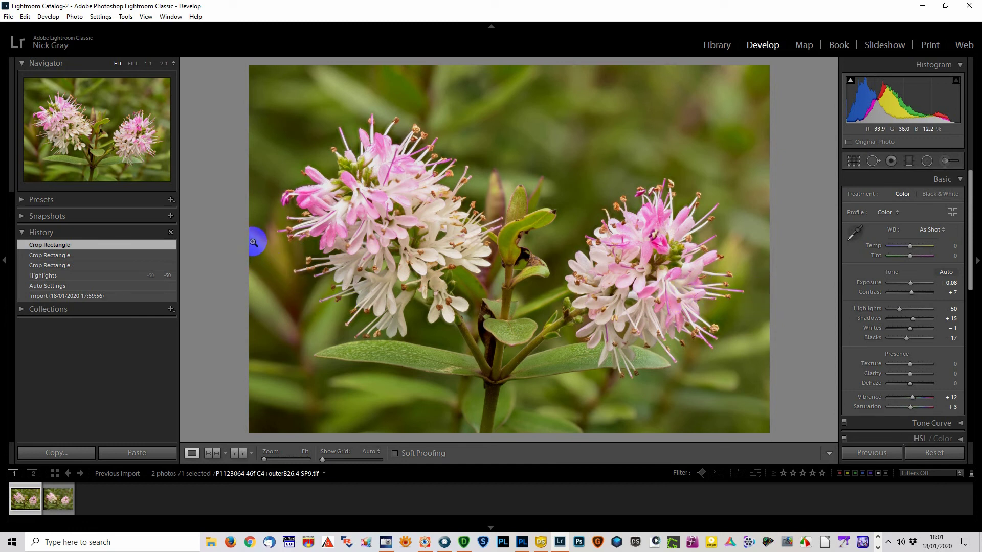
Step: Try a tighter crop around the flowers, and go back to the earlier crop in the edit history
left_click(852, 162)
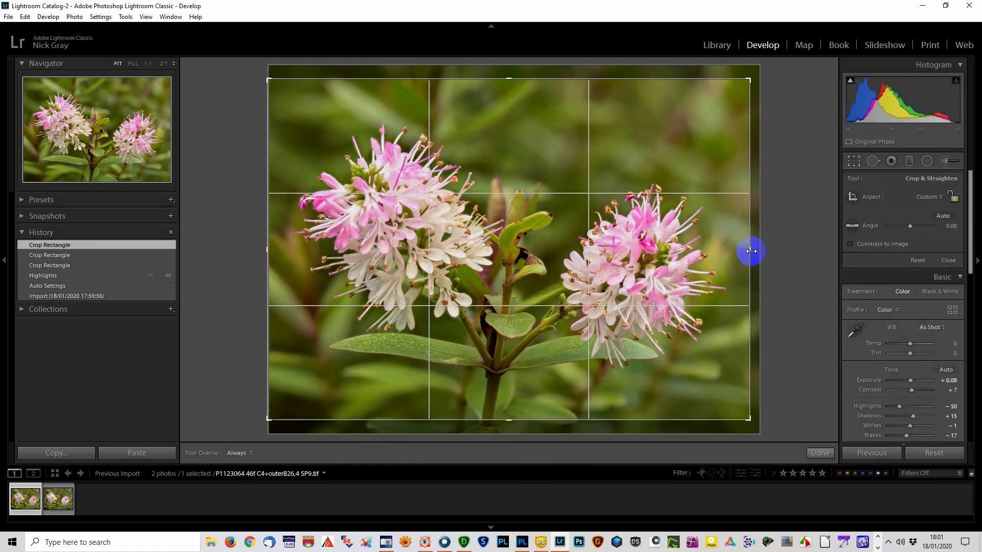
left_click_drag(751, 249, 741, 247)
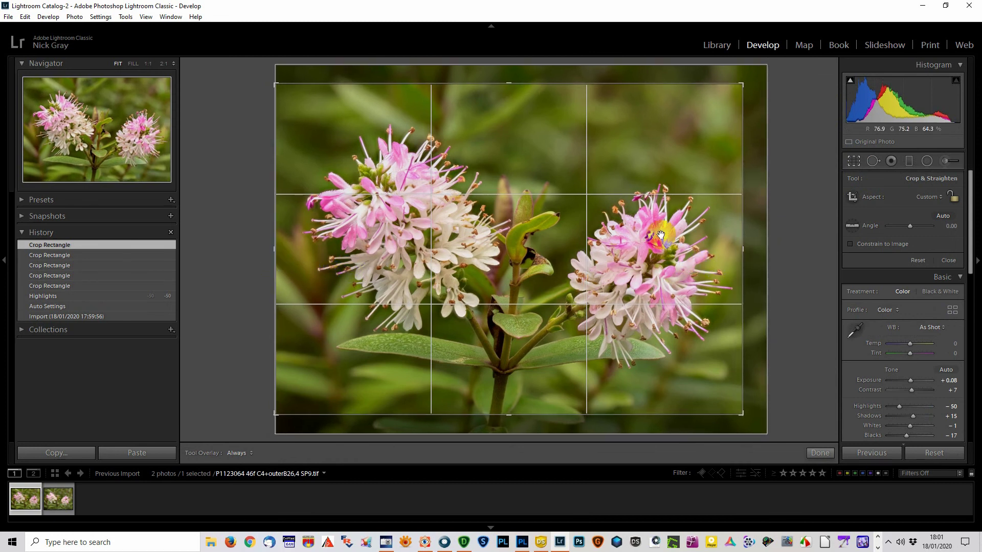
left_click(853, 161)
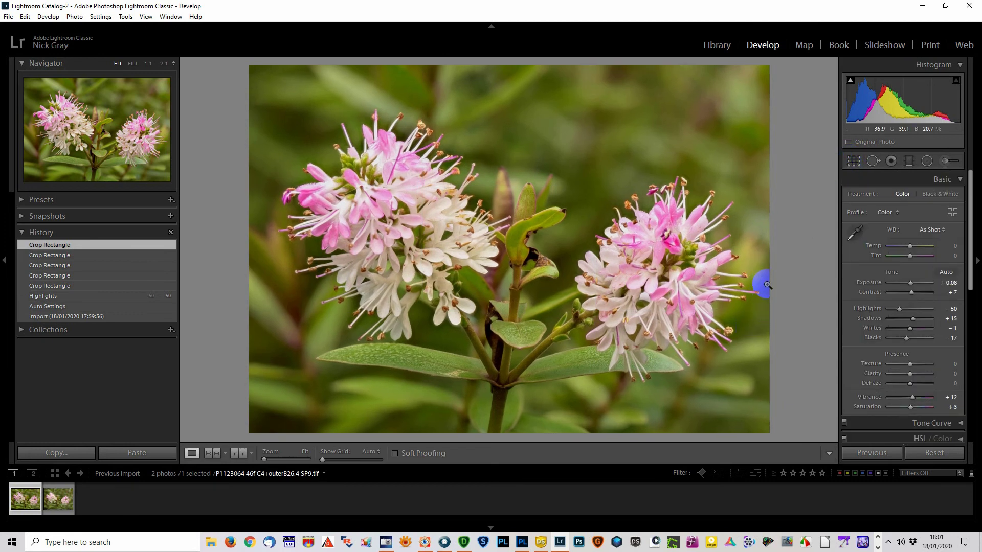
left_click(277, 235)
left_click(440, 254)
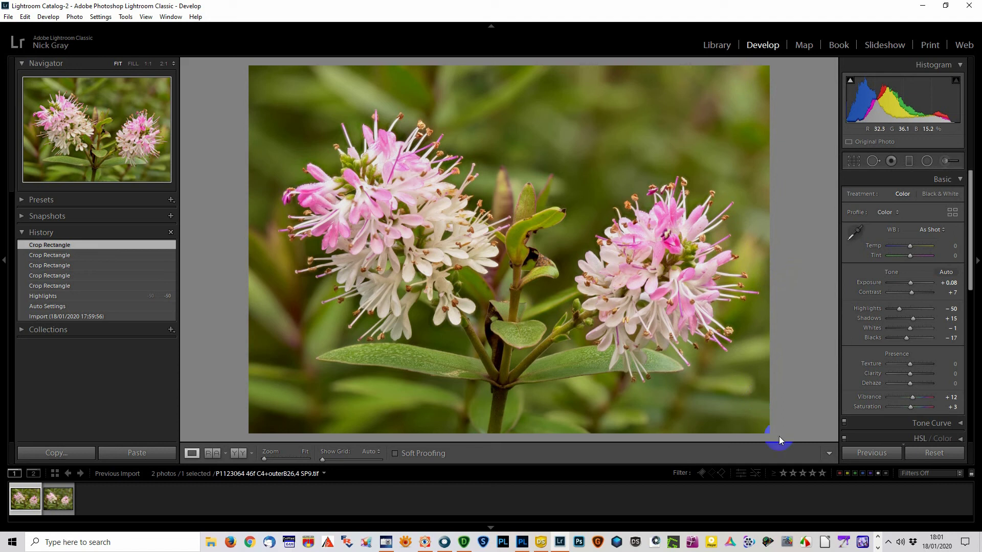
left_click(849, 358)
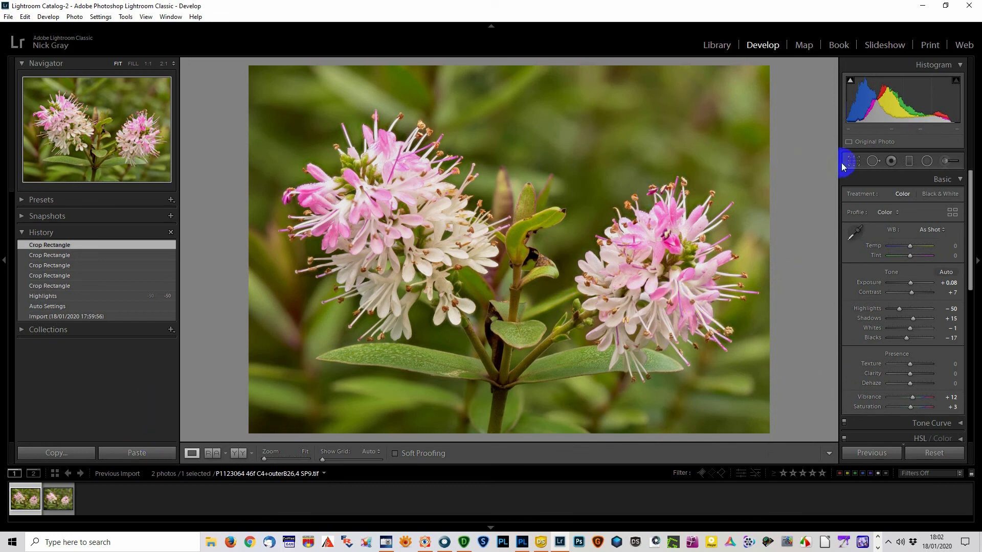
left_click(50, 255)
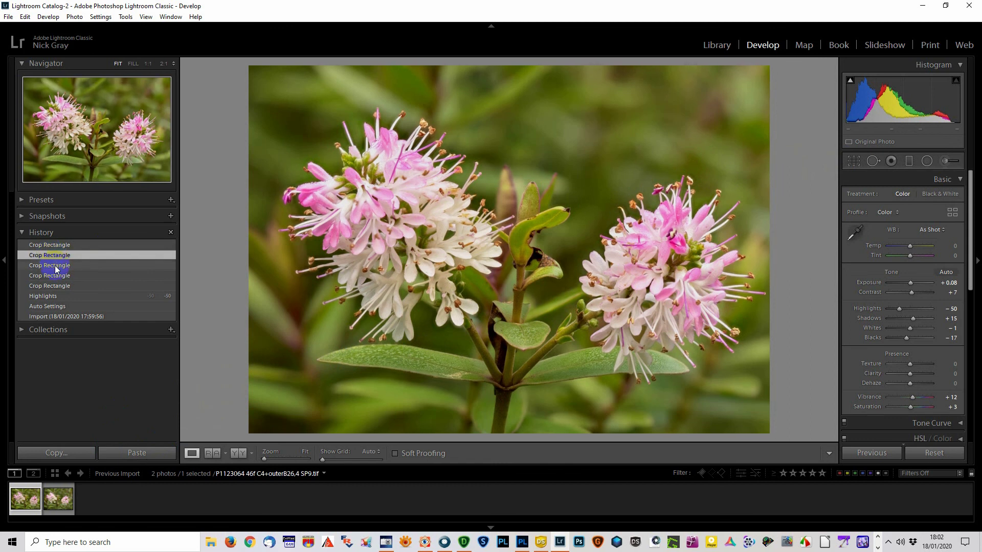
left_click(57, 266)
Step: Export the cropped SP9 TIFF photo using the previous export settings
right_click(33, 493)
mouse_move(69, 450)
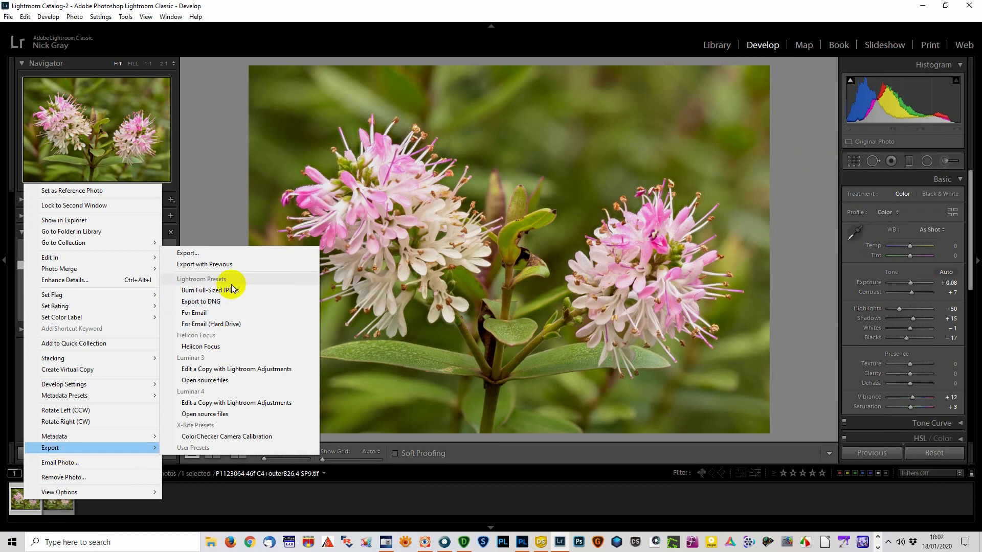
left_click(228, 264)
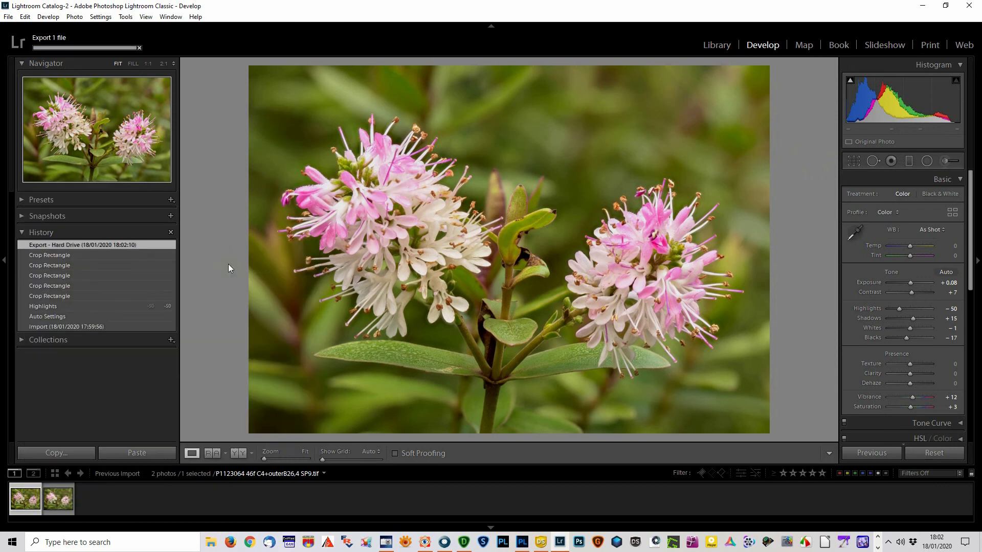
Step: Switch to FastStone Image Viewer and copy the exported P1123064 JPG from Post Focus's 1300h folder into the 1300h DNAI folder
left_click(430, 543)
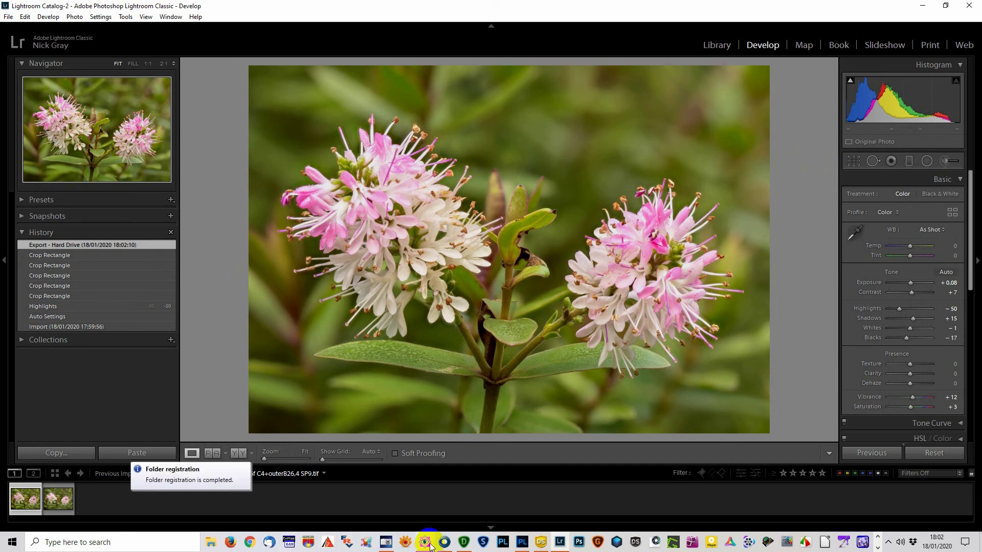
left_click(424, 545)
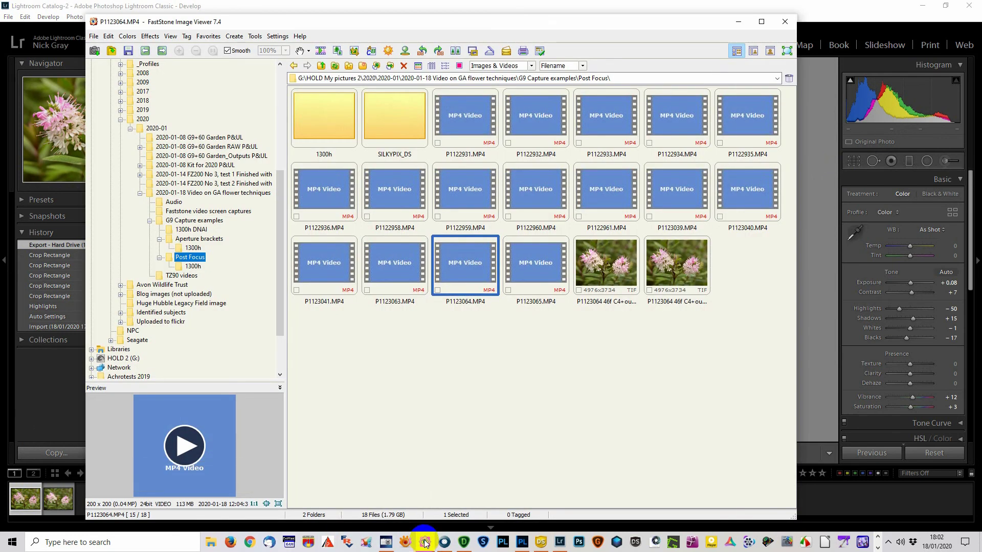
left_click(193, 266)
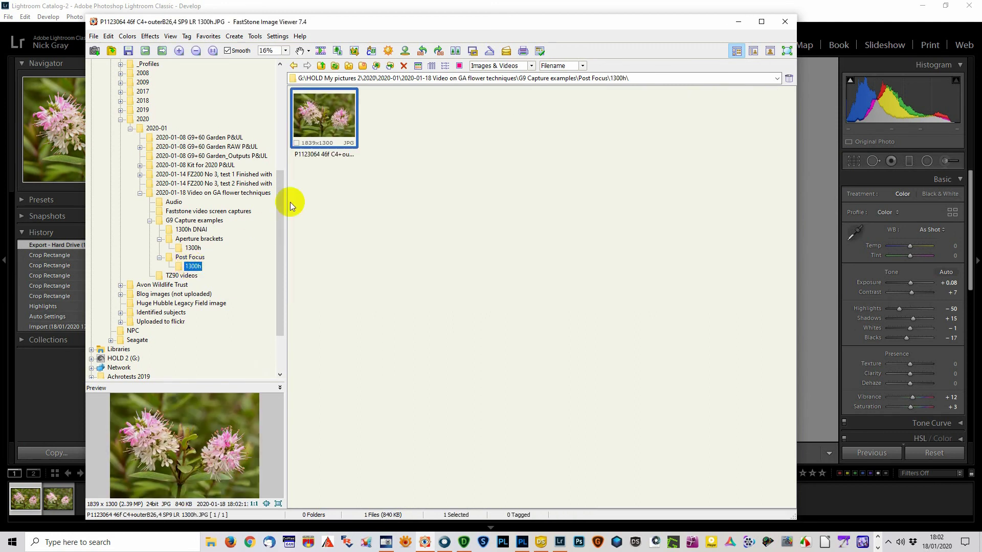
left_click_drag(328, 120, 197, 233)
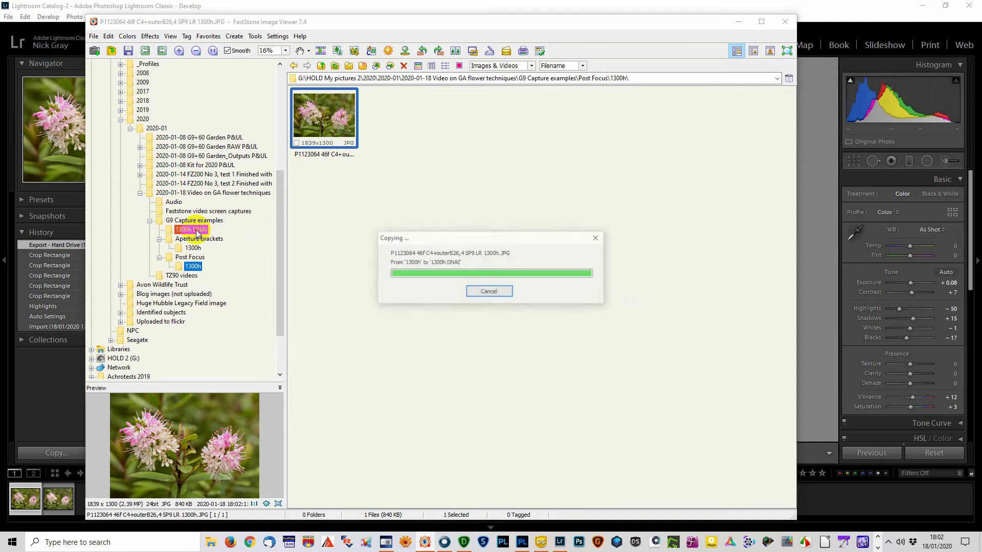
Step: View the P1123060 and P1123064 JPGs from the 1300h DNAI folder alternately at full screen, comparing their flowers and backgrounds
left_click(198, 231)
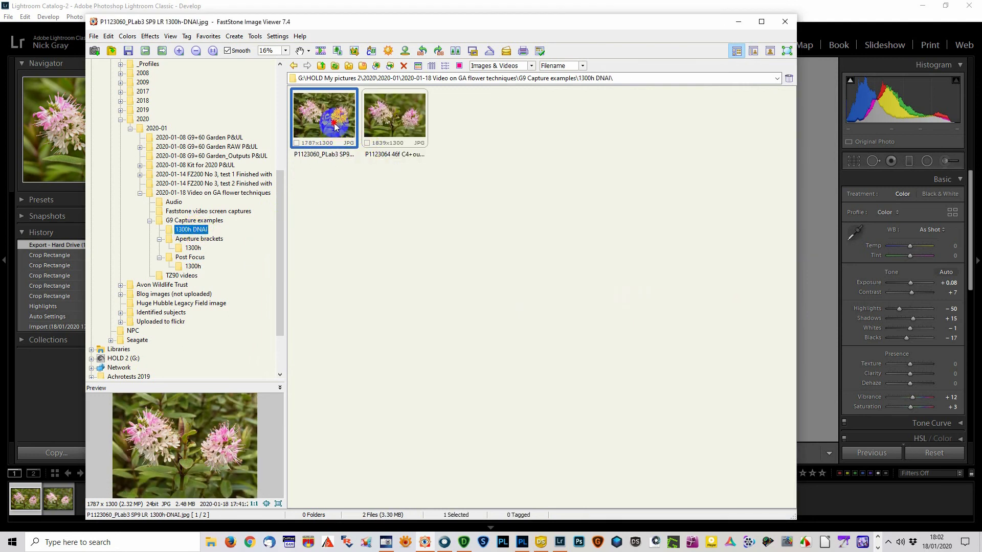
double_click(333, 124)
left_click(350, 235)
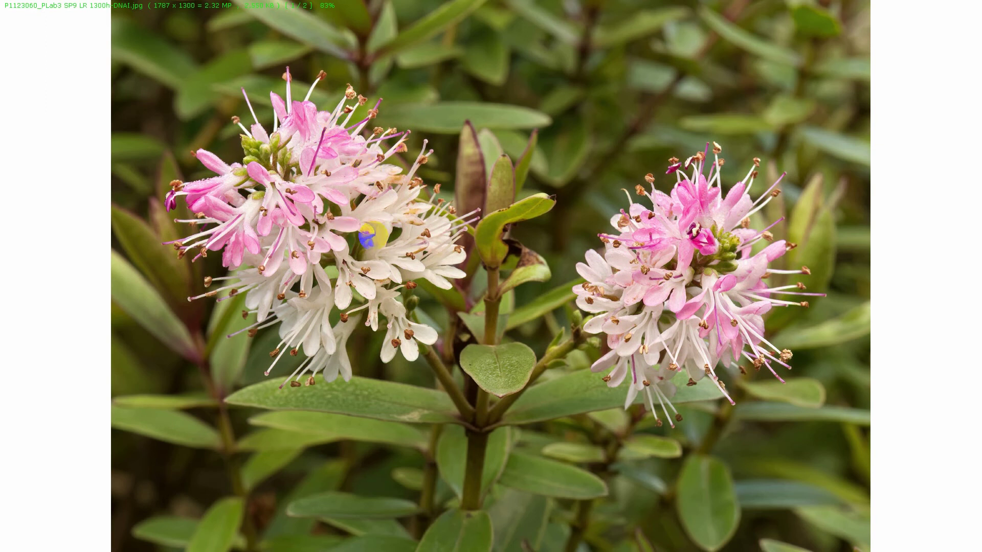
scroll(373, 234, "down", 1)
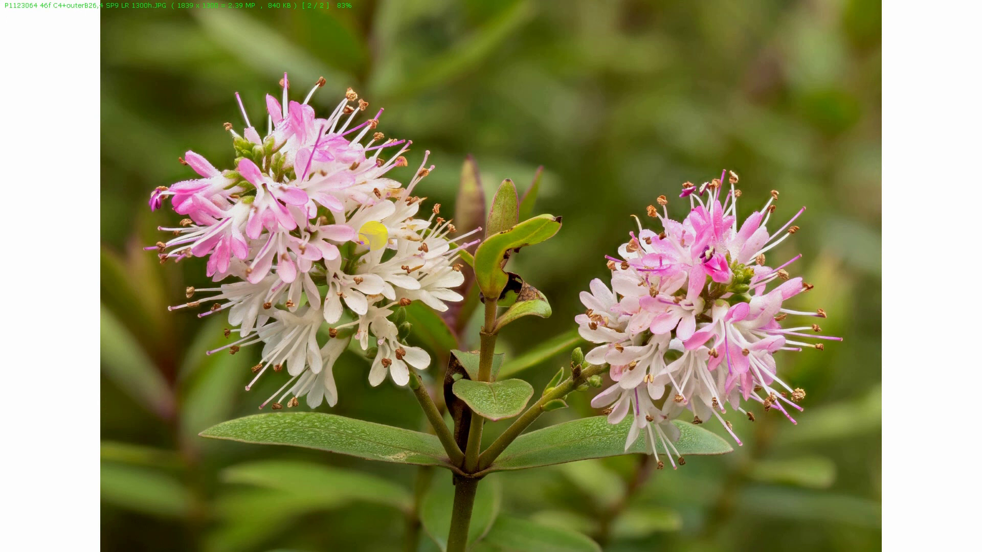
scroll(373, 235, "up", 1)
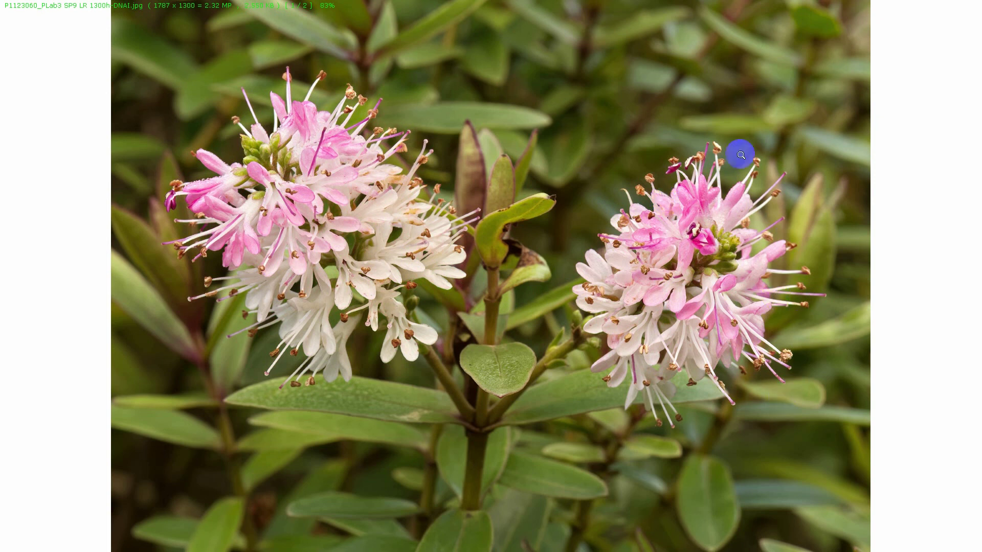
left_click(764, 178)
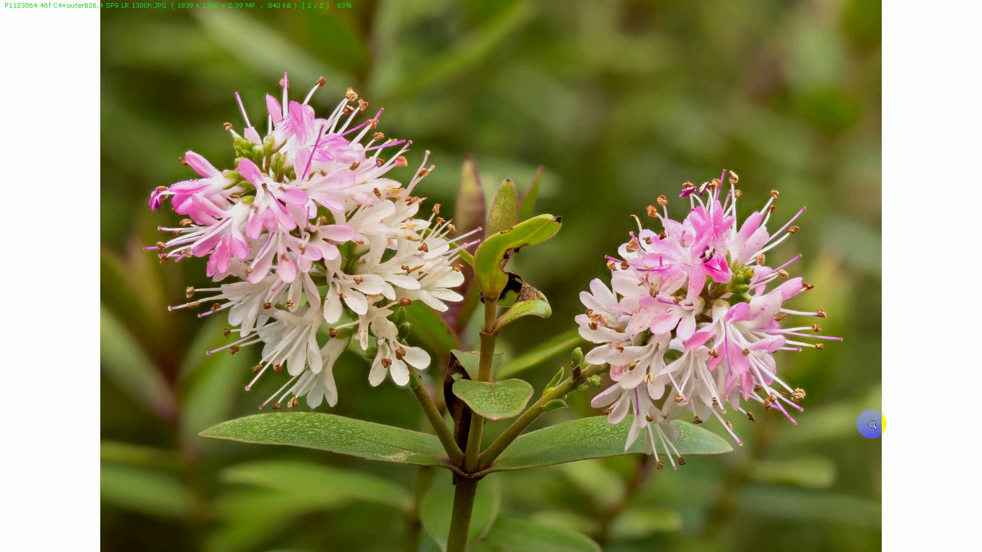
double_click(867, 418)
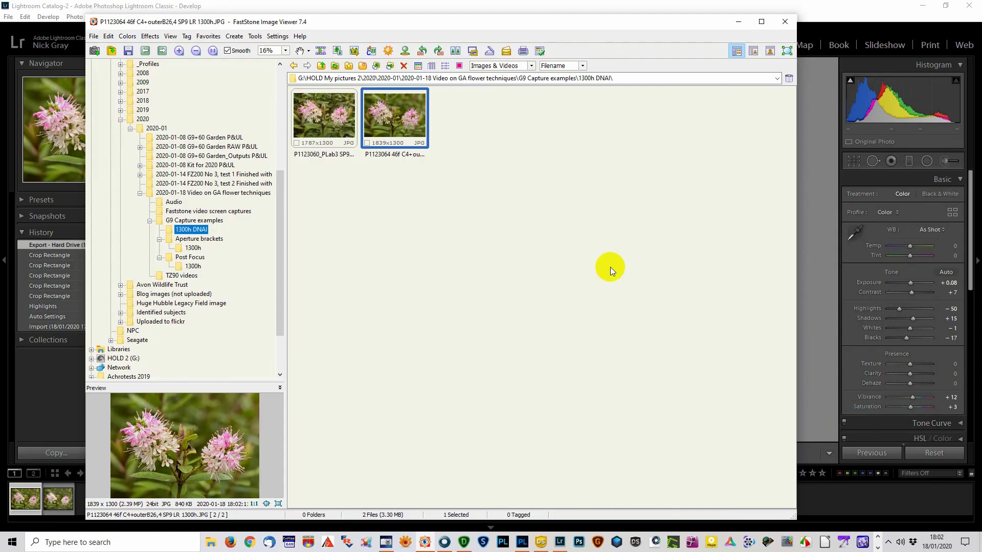
Step: Select both the P1123064 and P1123060 JPGs and open them side by side in the image comparison
left_click(404, 114)
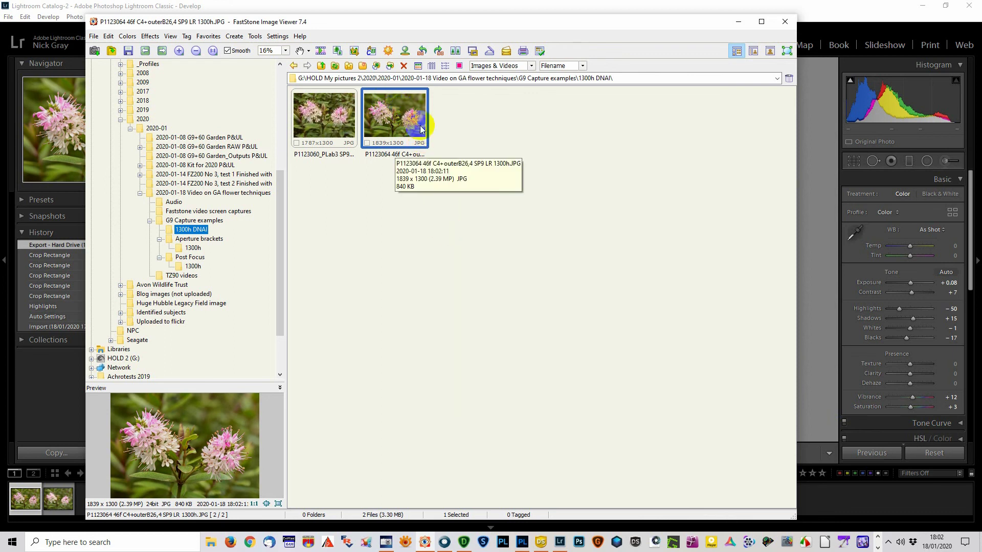
left_click(413, 121)
left_click(321, 113, "ctrl")
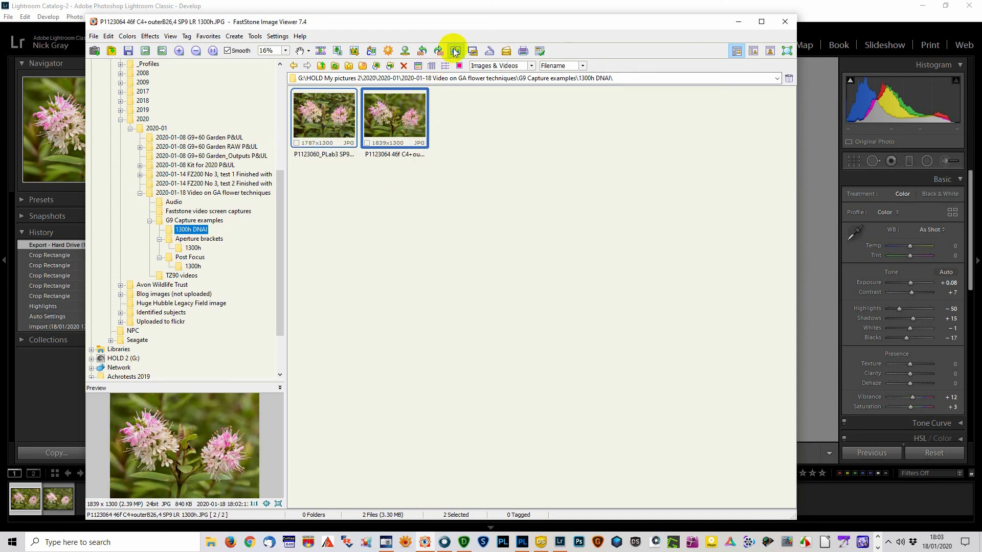
left_click(455, 52)
Step: Examine detail and background blur across both flower heads at 100% in the two compared photos, and view the whole images at 40%
left_click_drag(350, 245, 181, 229)
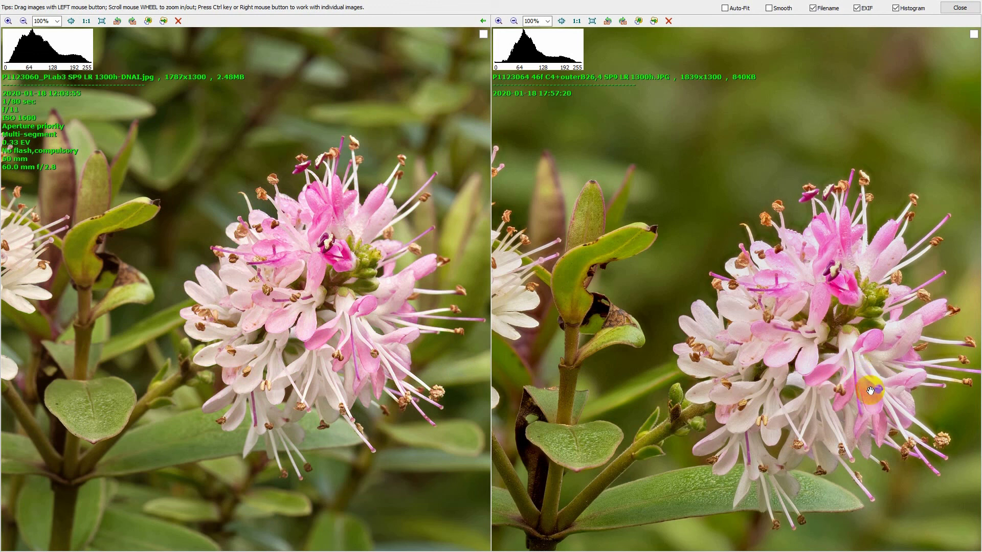
left_click_drag(865, 356, 765, 350)
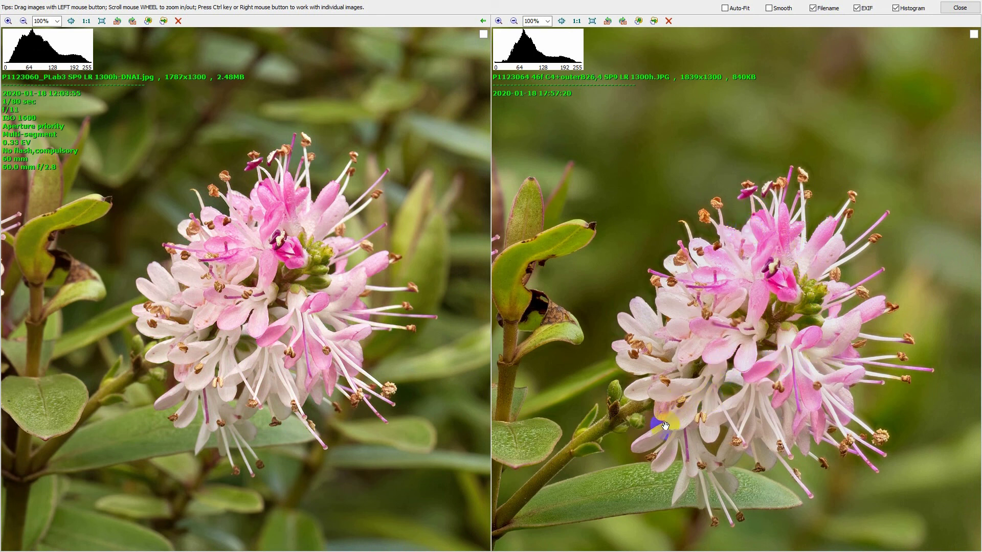
left_click_drag(661, 434, 976, 442)
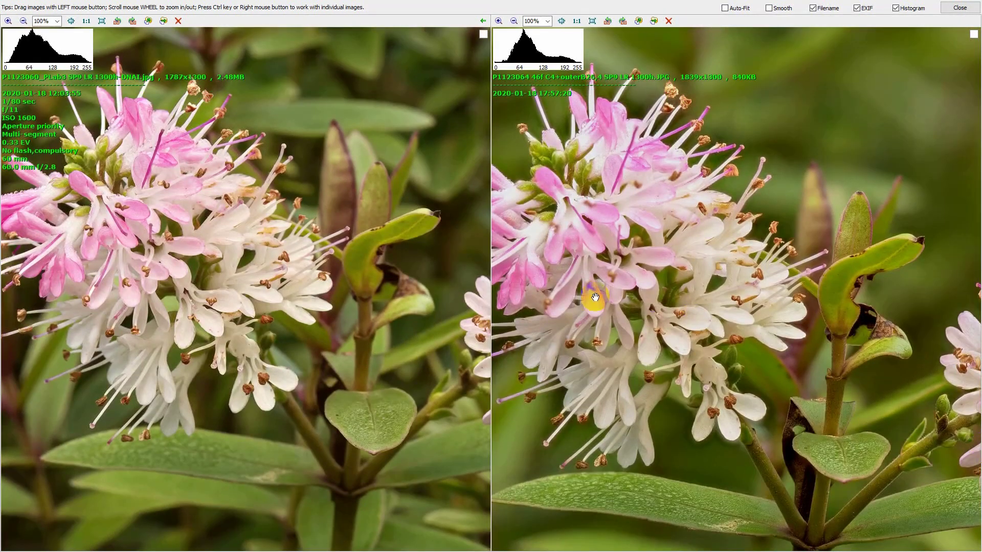
left_click_drag(739, 301, 833, 301)
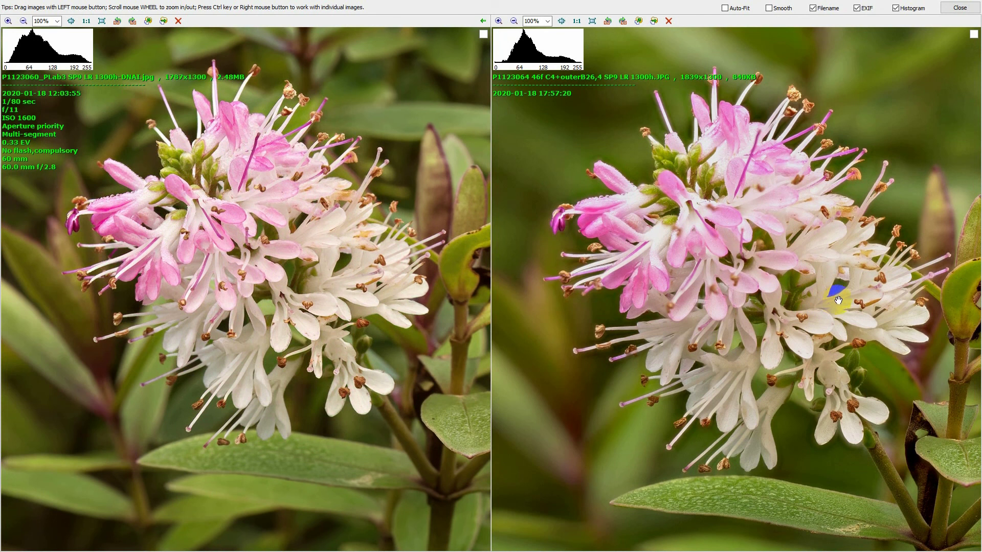
scroll(429, 235, "up", 3)
left_click_drag(430, 234, 228, 282)
scroll(228, 281, "down", 4)
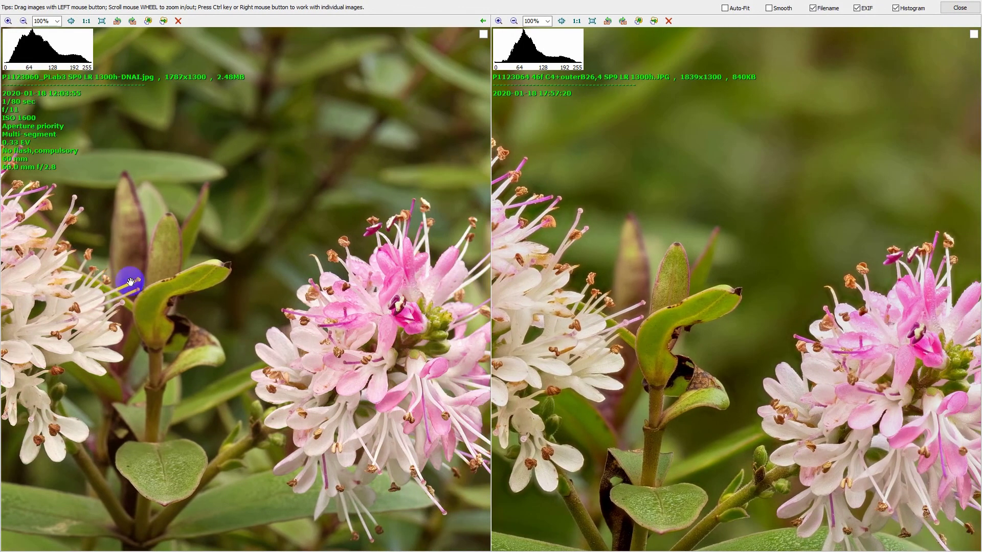
scroll(211, 271, "down", 1)
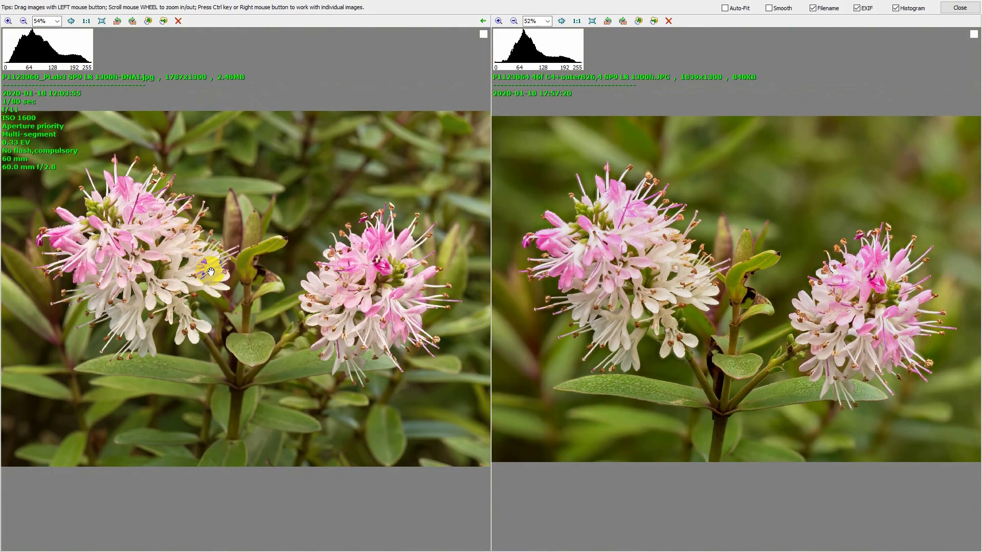
scroll(556, 273, "down", 1)
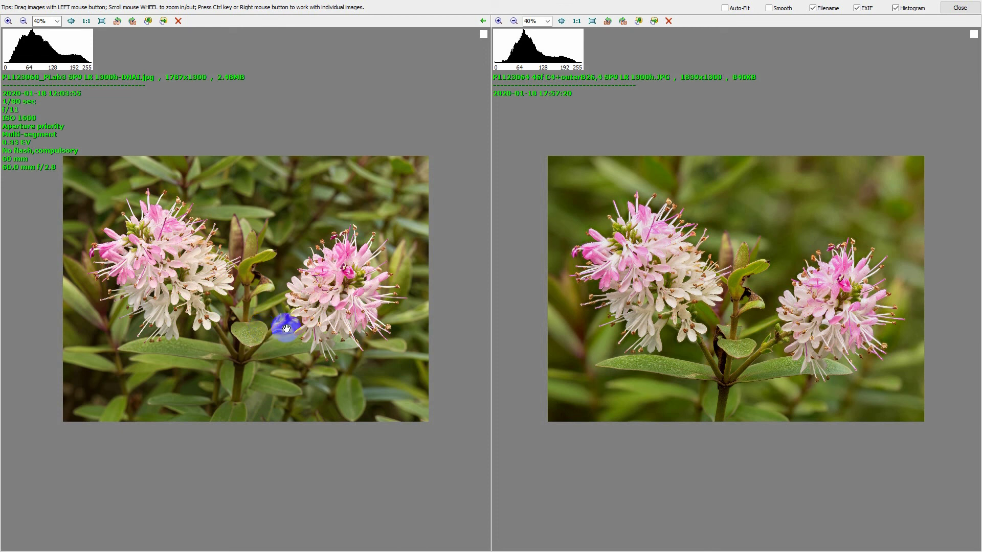
left_click(355, 284)
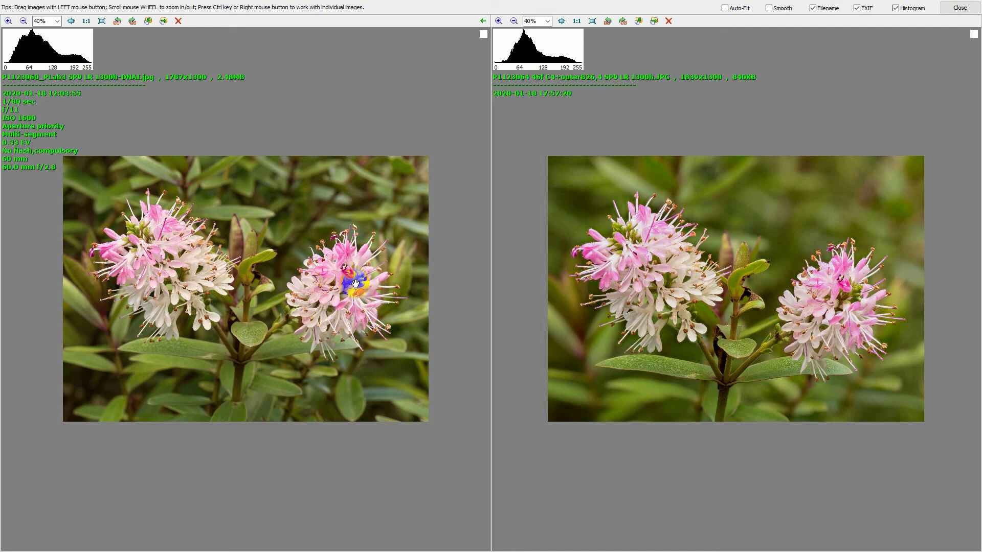